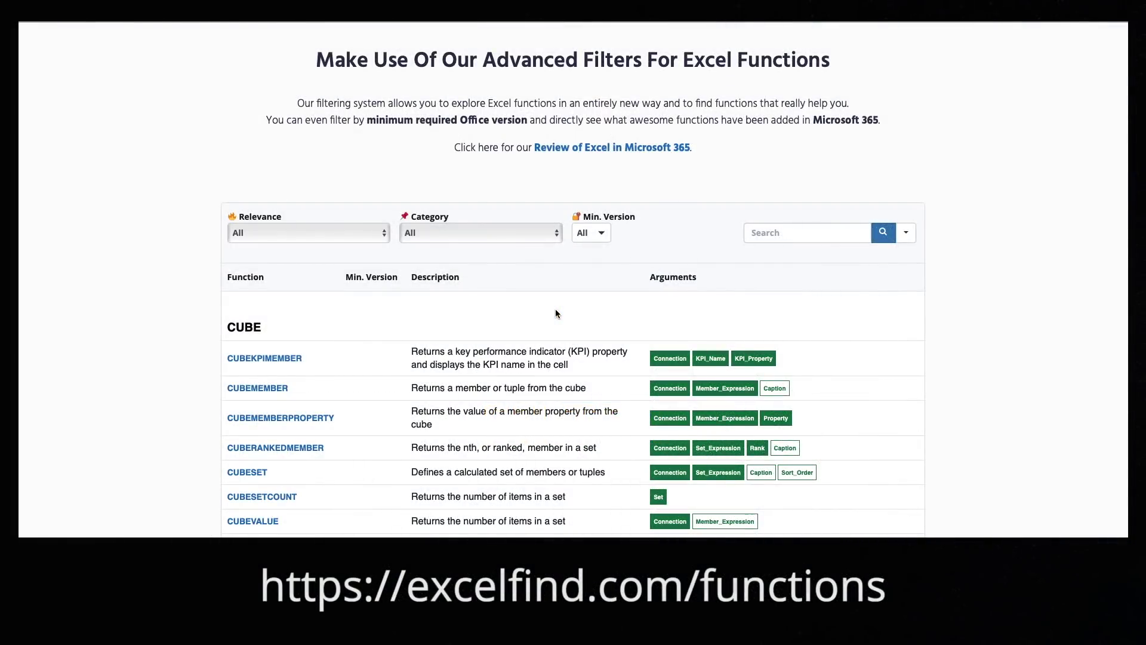
- Browse the excelfind.com function list and try a search for DATE, then clear it
{"action": "scroll", "coordinate": [555, 314], "scroll_direction": "down", "scroll_amount": 20}
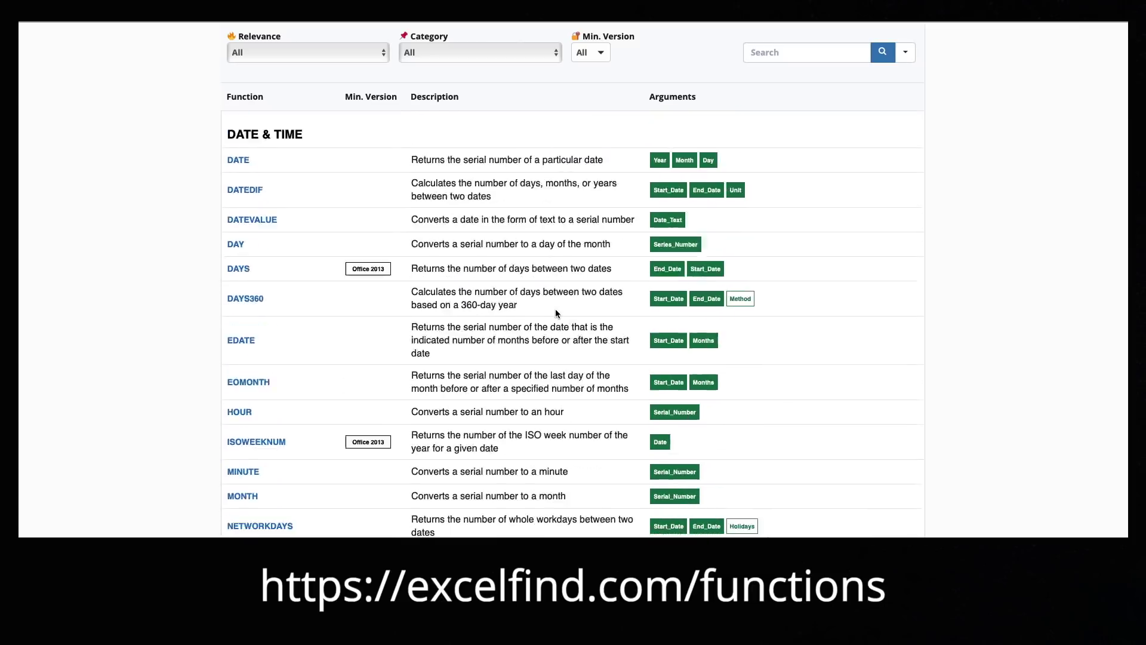
{"action": "scroll", "coordinate": [555, 311], "scroll_direction": "down", "scroll_amount": 14}
{"action": "scroll", "coordinate": [555, 312], "scroll_direction": "up", "scroll_amount": 11}
{"action": "scroll", "coordinate": [556, 313], "scroll_direction": "up", "scroll_amount": 20}
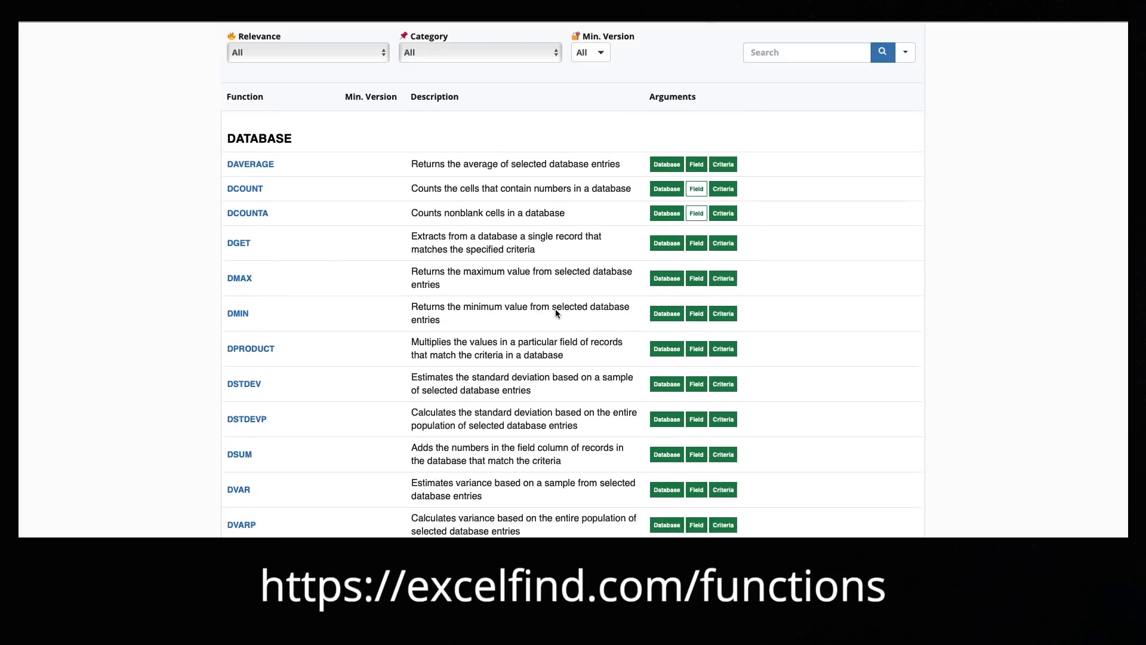
{"action": "scroll", "coordinate": [556, 314], "scroll_direction": "up", "scroll_amount": 4}
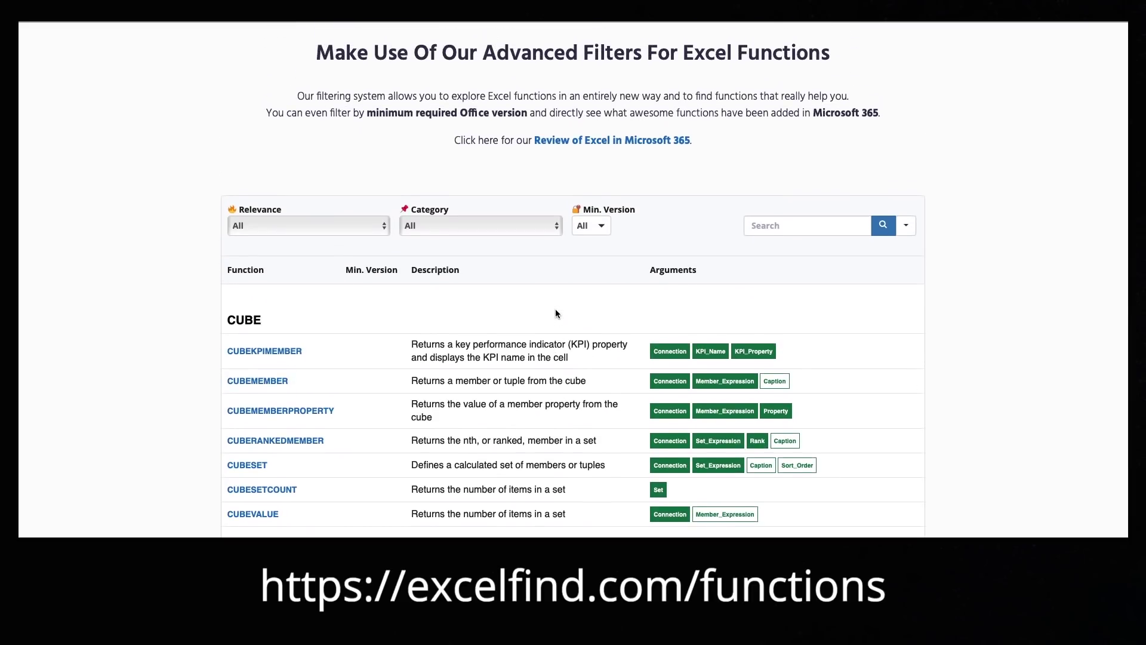
{"action": "left_click", "coordinate": [755, 225]}
{"action": "type", "text": "DATE"}
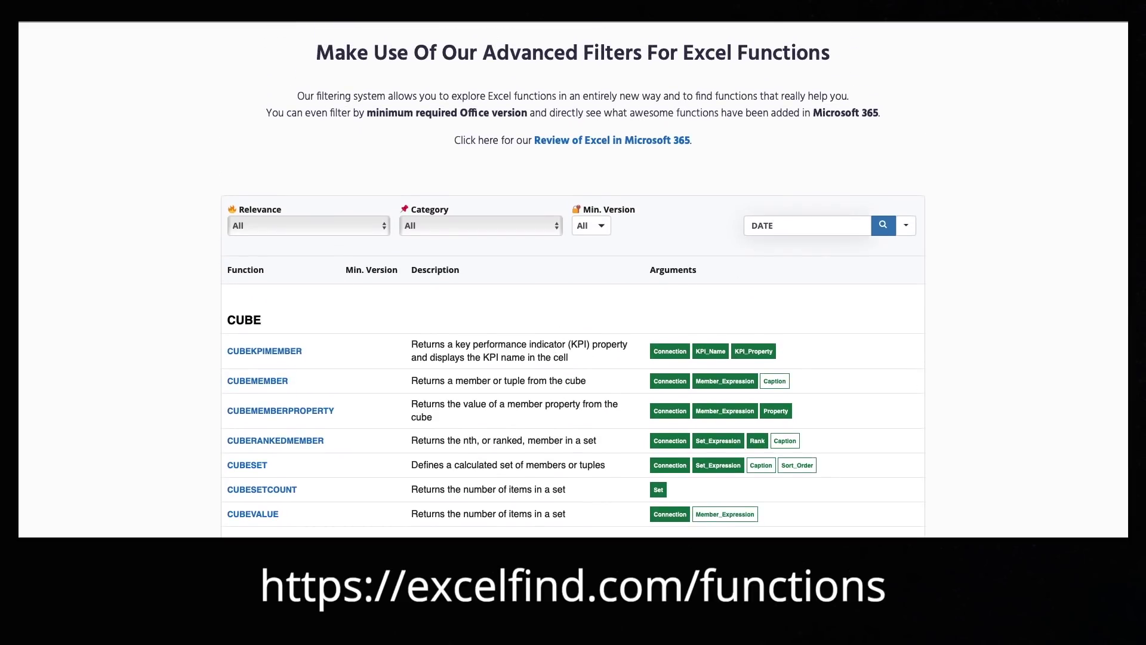
{"action": "left_click", "coordinate": [883, 225]}
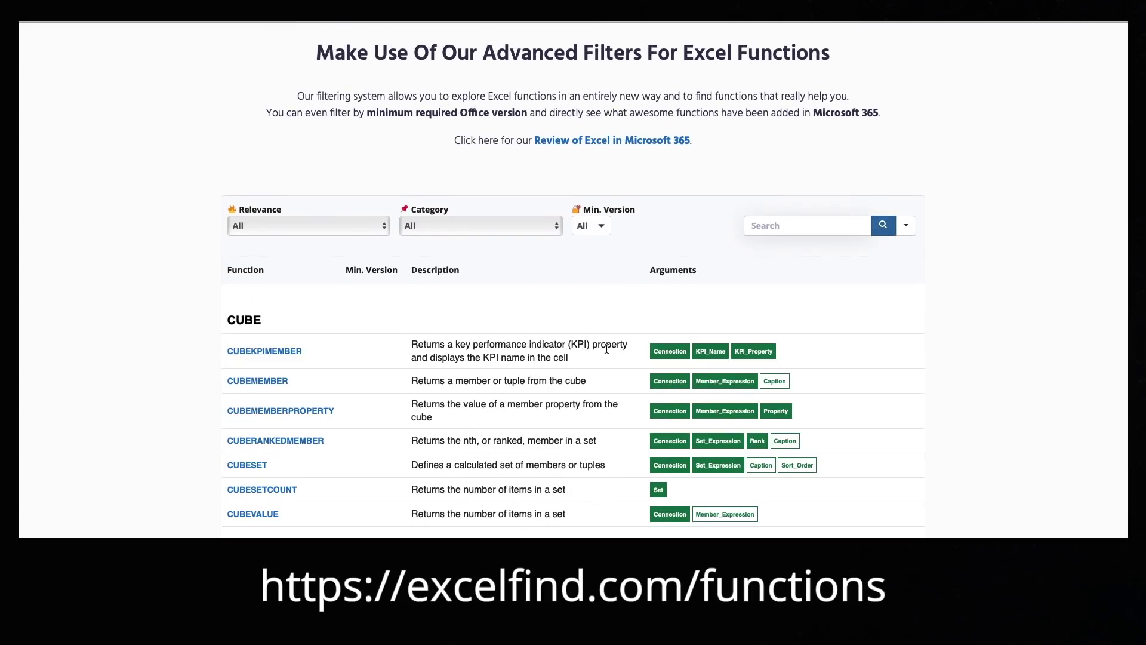
- Try the Must Know Advanced relevance and Lookup and Reference category filters, then reset both to all
{"action": "left_click", "coordinate": [333, 225]}
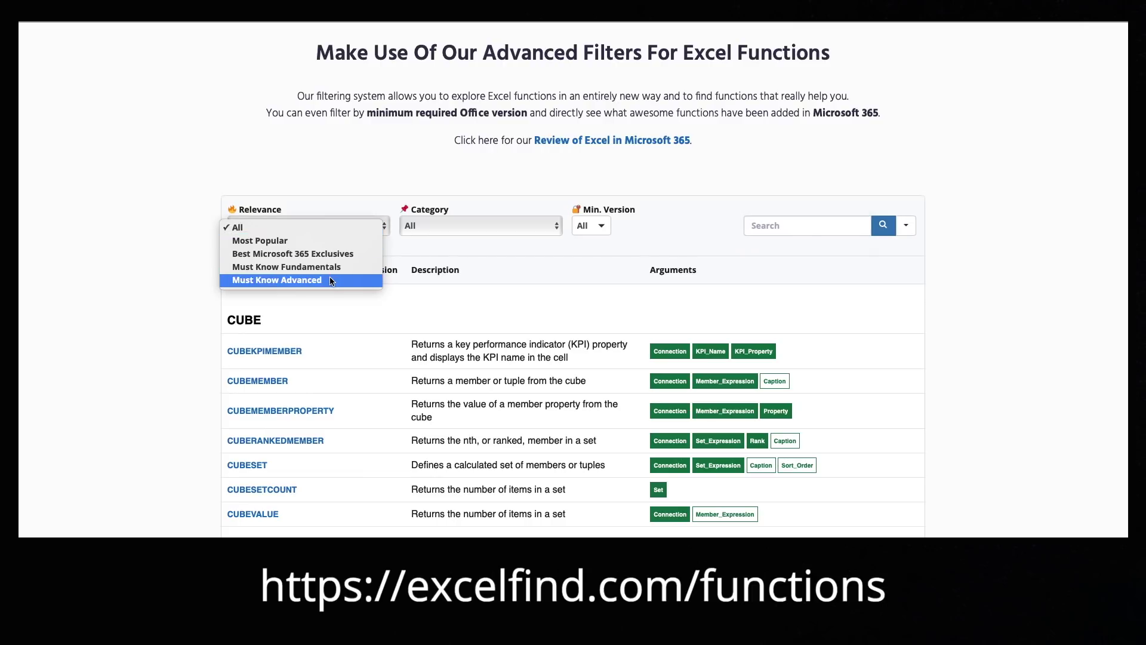
{"action": "left_click", "coordinate": [330, 278]}
{"action": "left_click", "coordinate": [333, 230]}
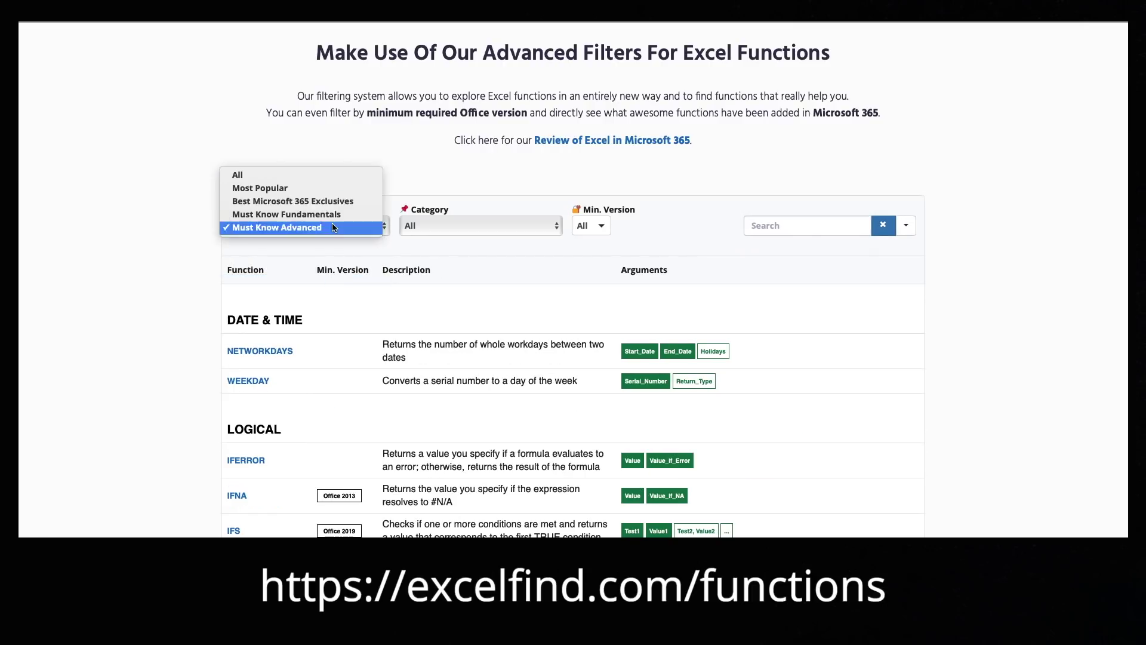
{"action": "left_click", "coordinate": [339, 177]}
{"action": "left_click", "coordinate": [472, 226]}
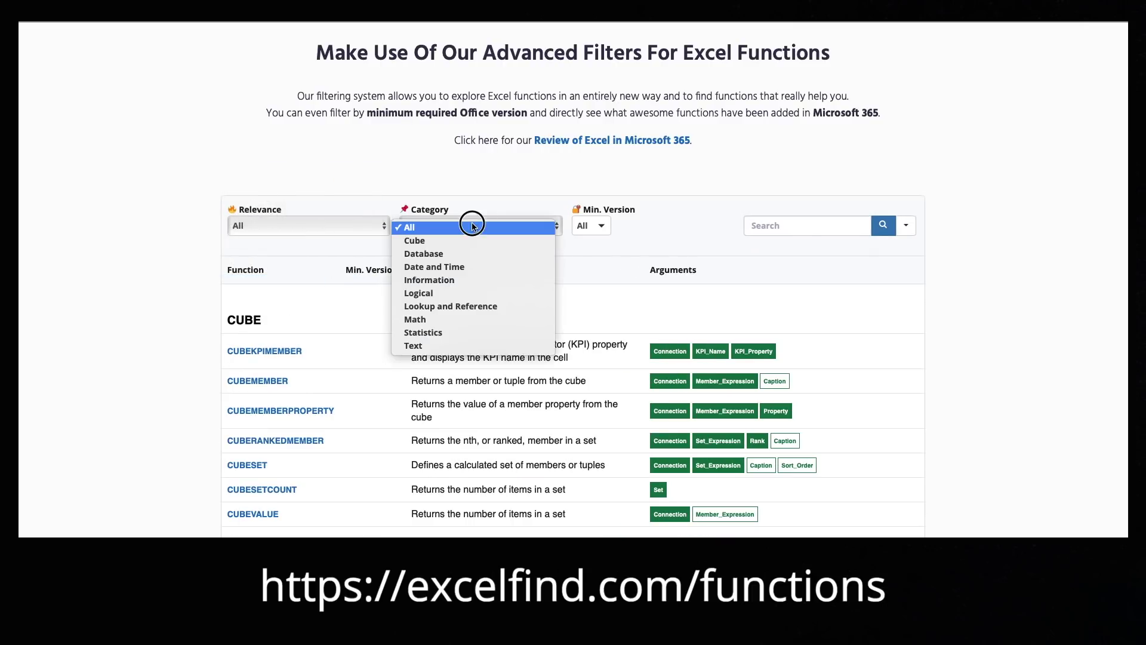
{"action": "left_click", "coordinate": [476, 306]}
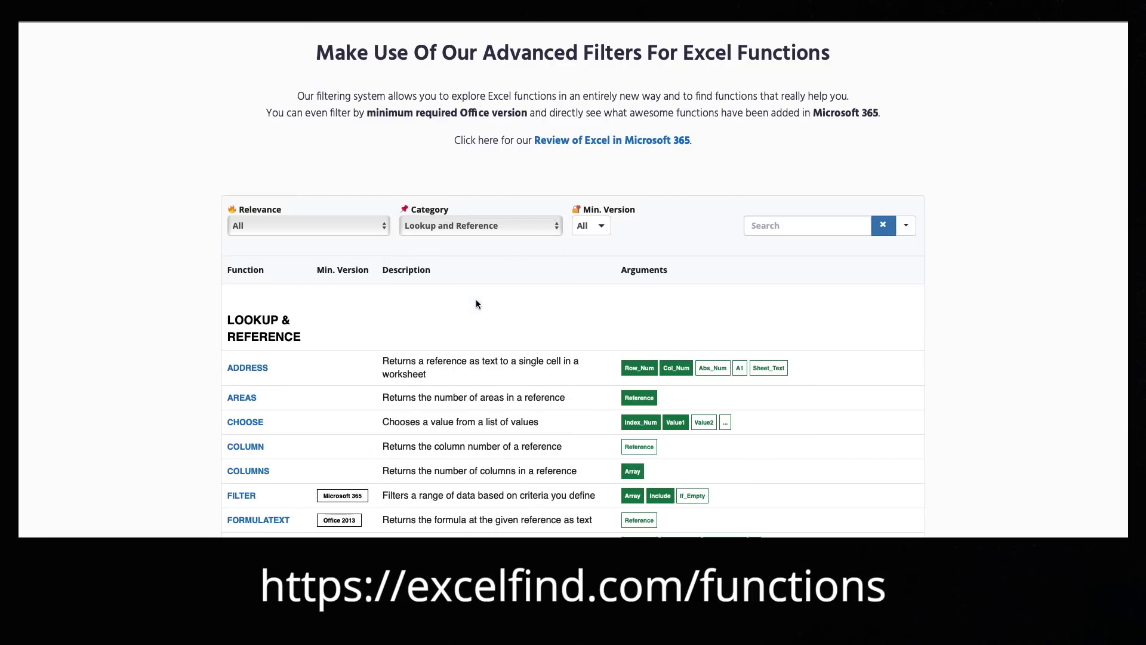
{"action": "left_click", "coordinate": [482, 228]}
{"action": "left_click", "coordinate": [496, 151]}
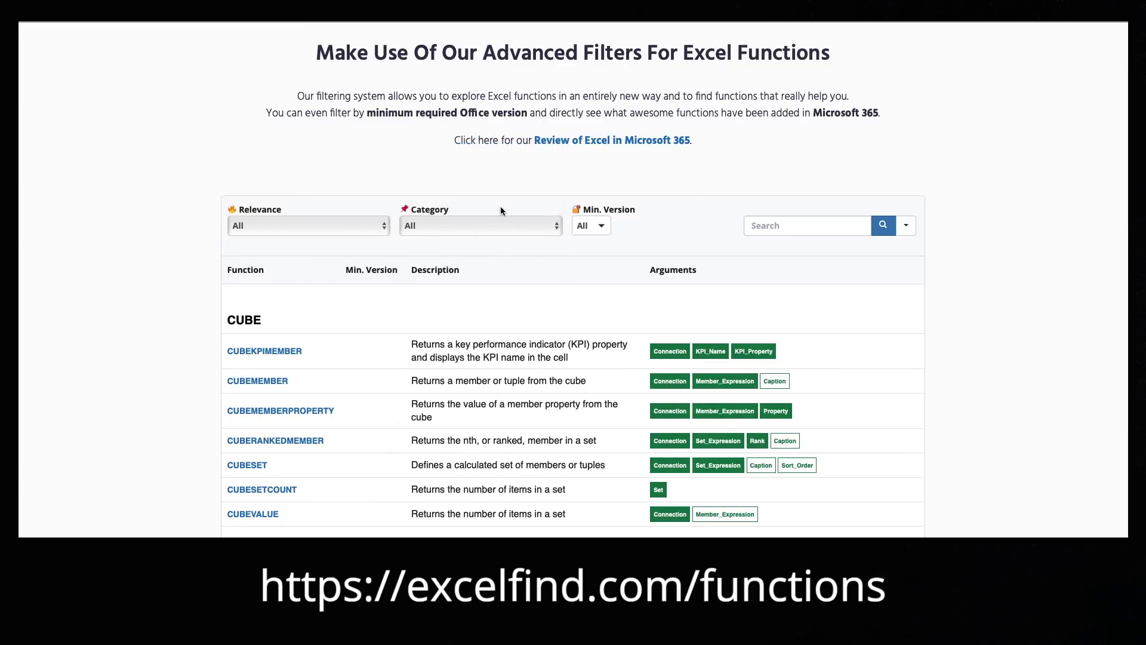
- Limit the Min. Version filter to Microsoft 365, Office 2019 and Office 2016 functions
{"action": "left_click", "coordinate": [590, 226]}
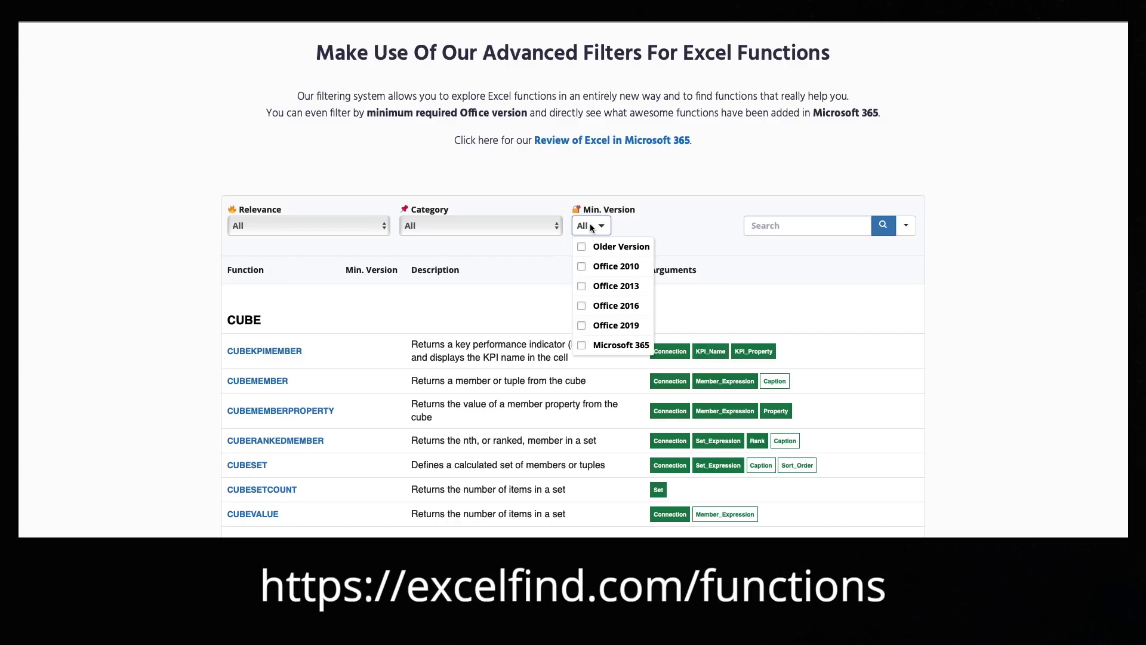
{"action": "left_click", "coordinate": [582, 344]}
{"action": "left_click", "coordinate": [583, 326]}
{"action": "left_click", "coordinate": [583, 306]}
{"action": "left_click", "coordinate": [650, 224]}
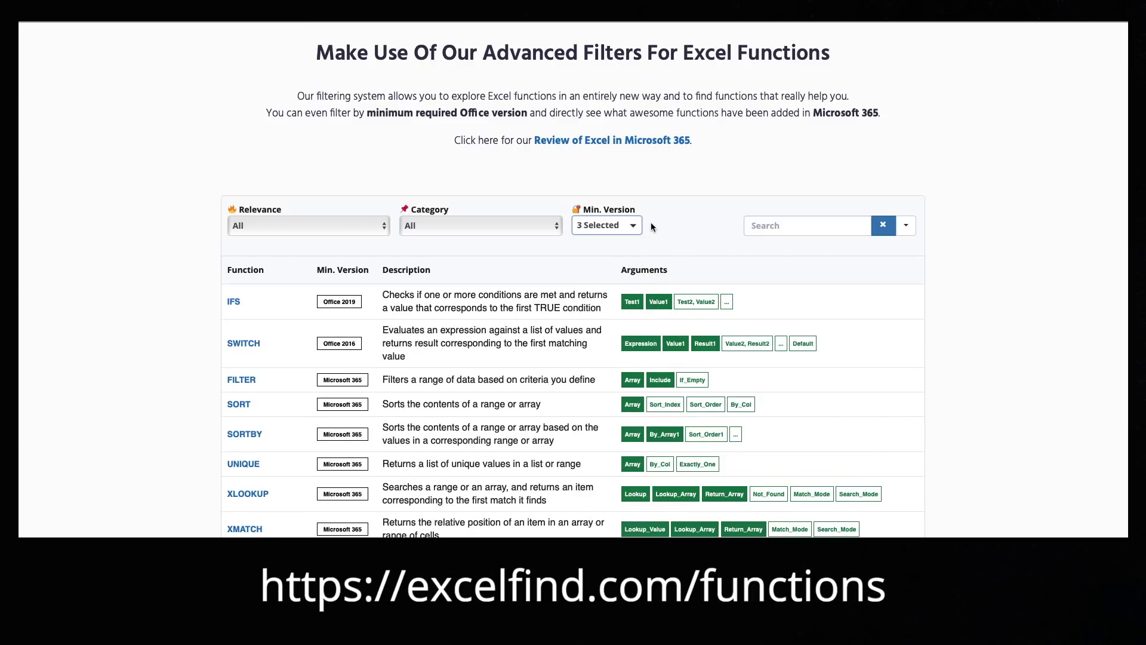
{"action": "scroll", "coordinate": [506, 403], "scroll_direction": "down", "scroll_amount": 3}
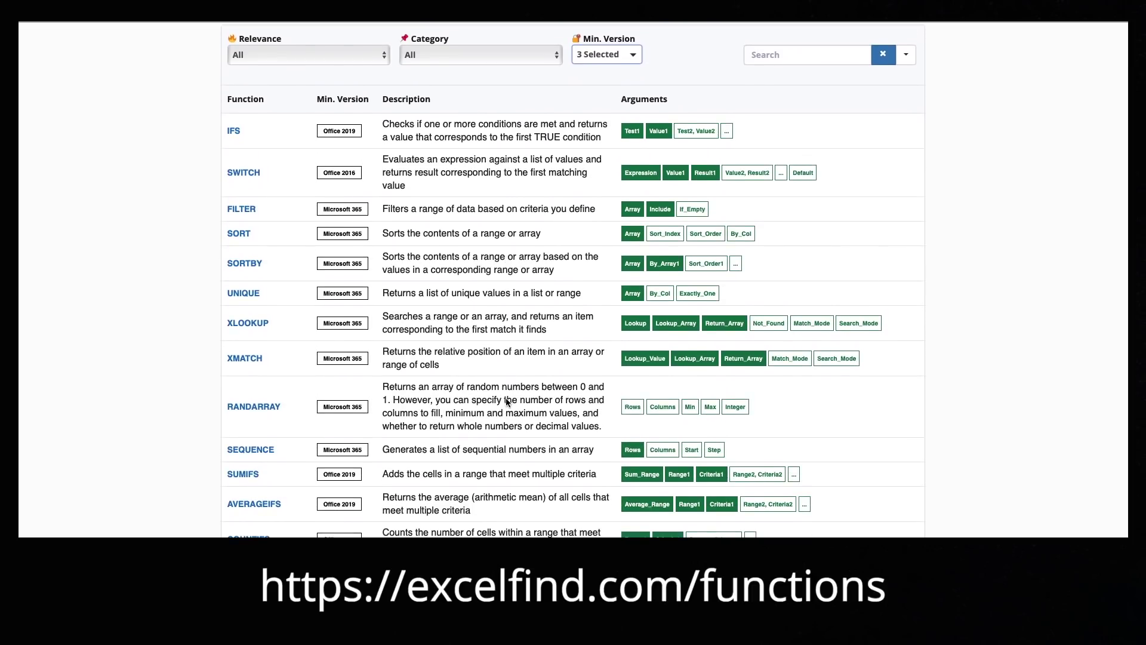
{"action": "scroll", "coordinate": [507, 398], "scroll_direction": "down", "scroll_amount": 4}
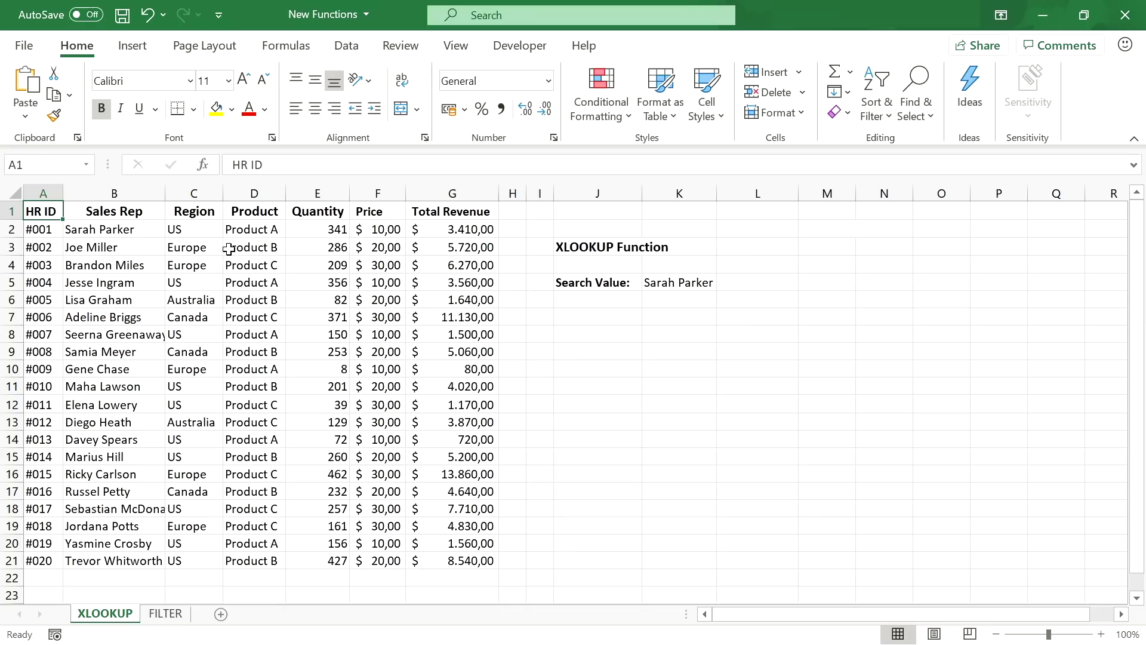
- Enter =XLOOKUP(K5;B2:B21;G2:G21) in K7 so it returns the rep's Total Revenue, 3410
{"action": "left_click_drag", "start_coordinate": [51, 214], "coordinate": [458, 211]}
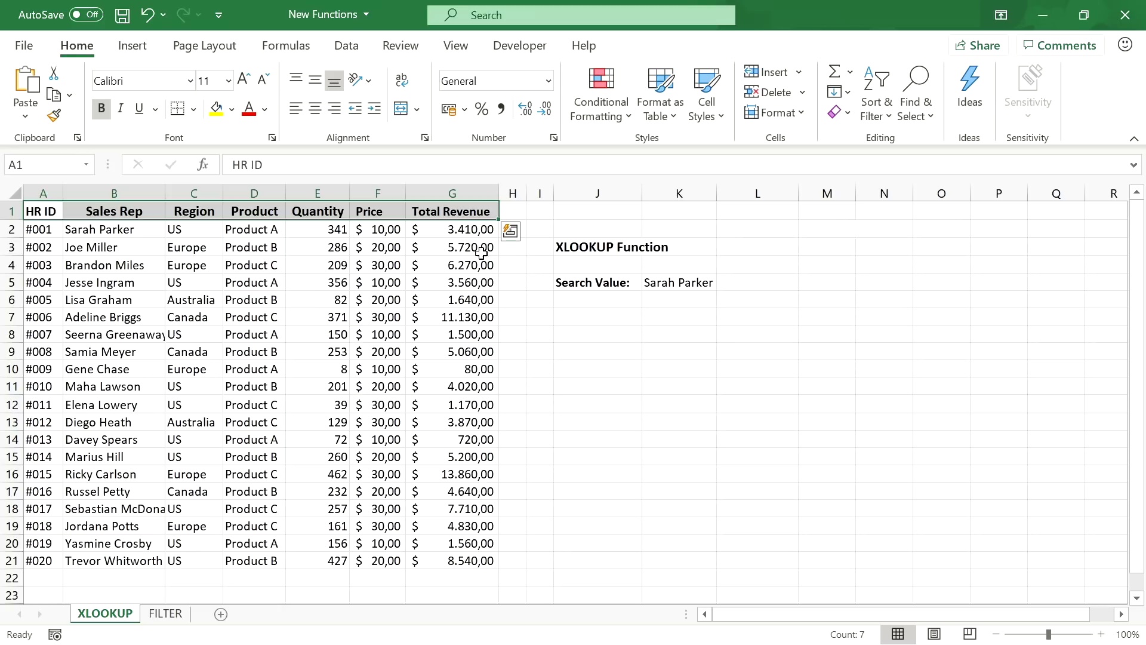
{"action": "left_click", "coordinate": [658, 320]}
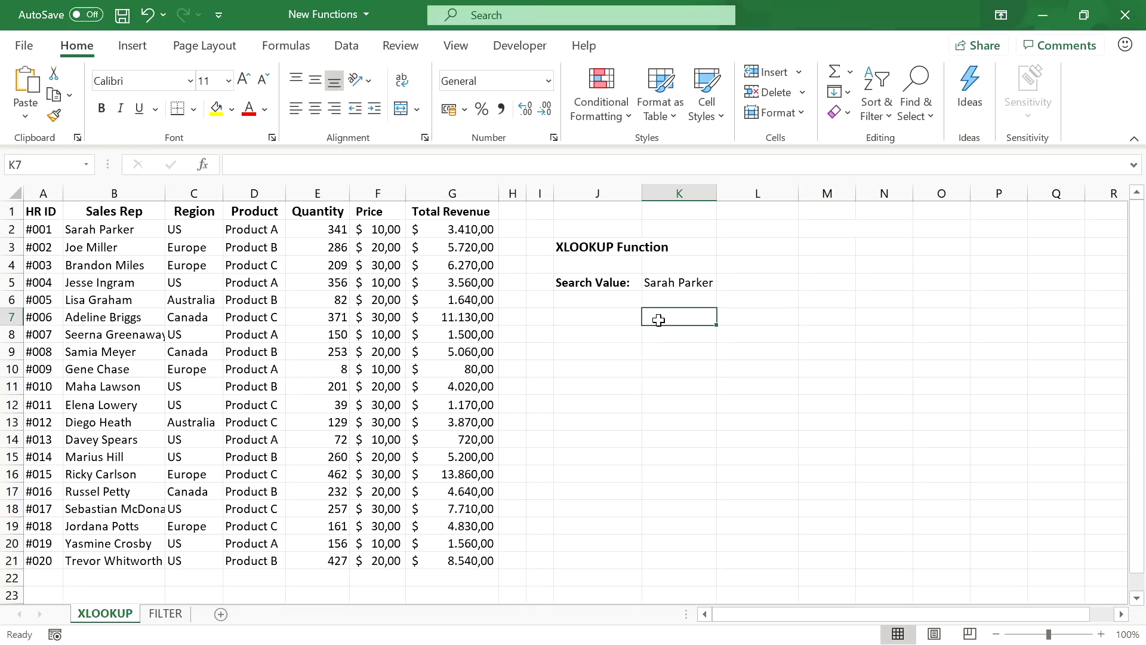
{"action": "type", "text": "=XLOOKU"}
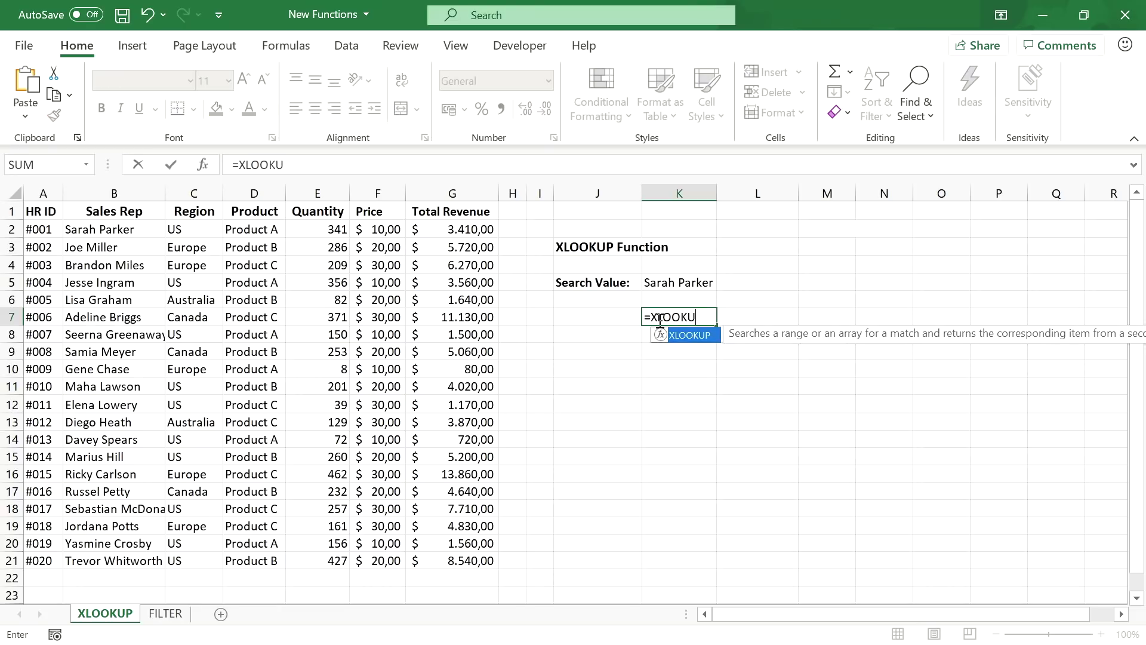
{"action": "type", "text": "P("}
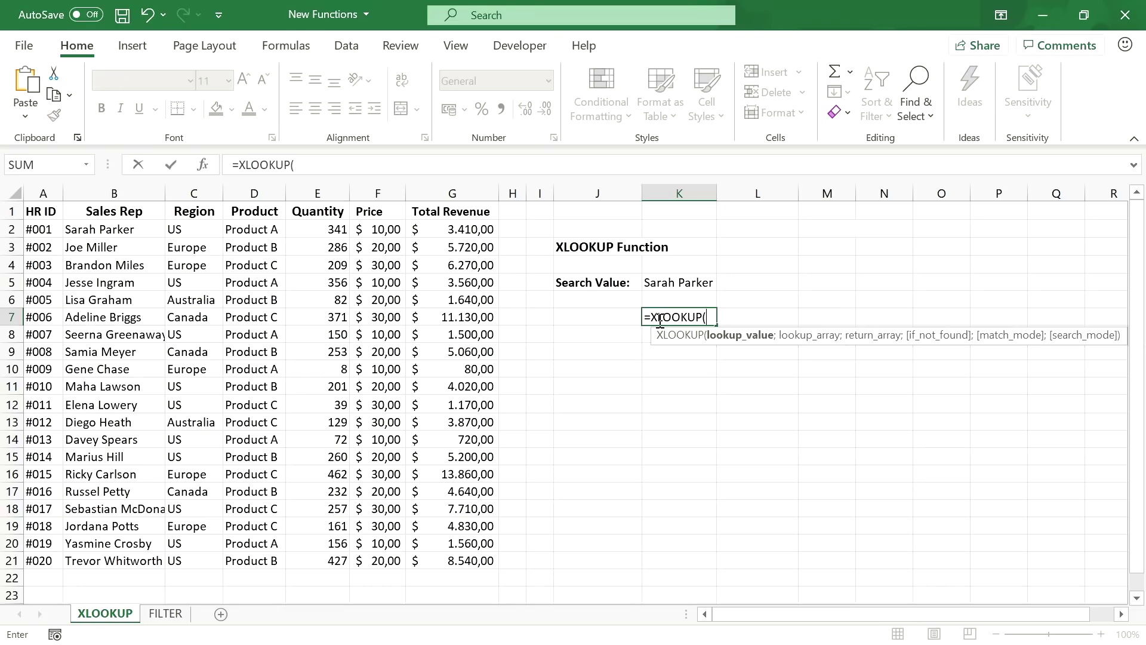
{"action": "left_click", "coordinate": [683, 284]}
{"action": "type", "text": ";"}
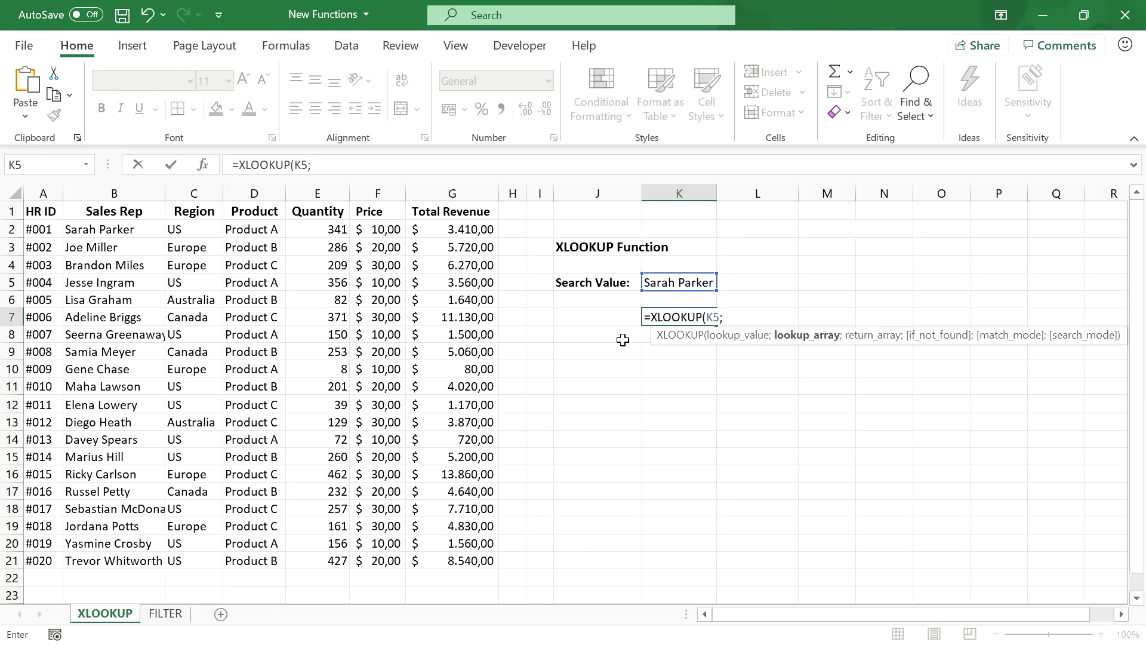
{"action": "left_click_drag", "start_coordinate": [88, 225], "coordinate": [125, 558]}
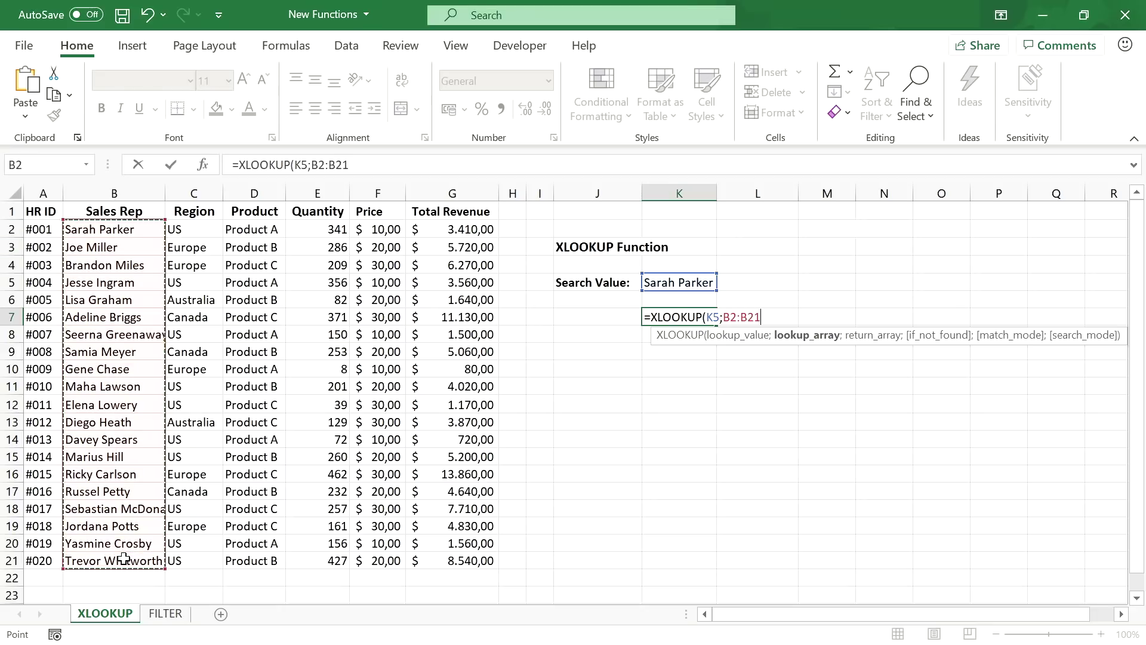
{"action": "type", "text": ";"}
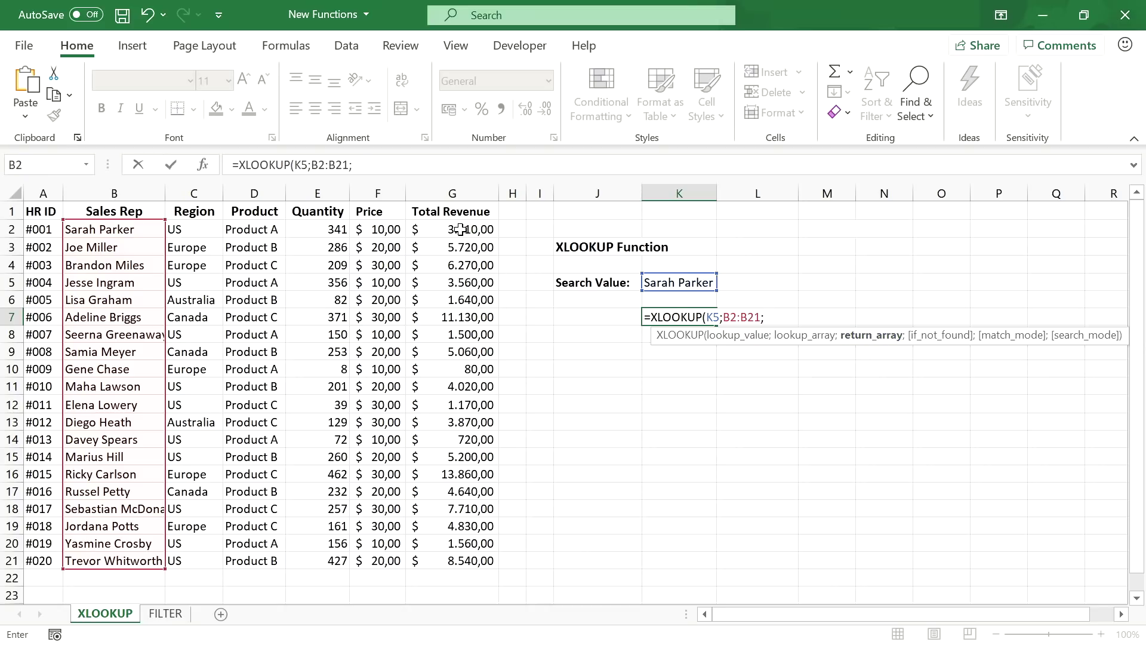
{"action": "left_click_drag", "start_coordinate": [460, 229], "coordinate": [471, 572]}
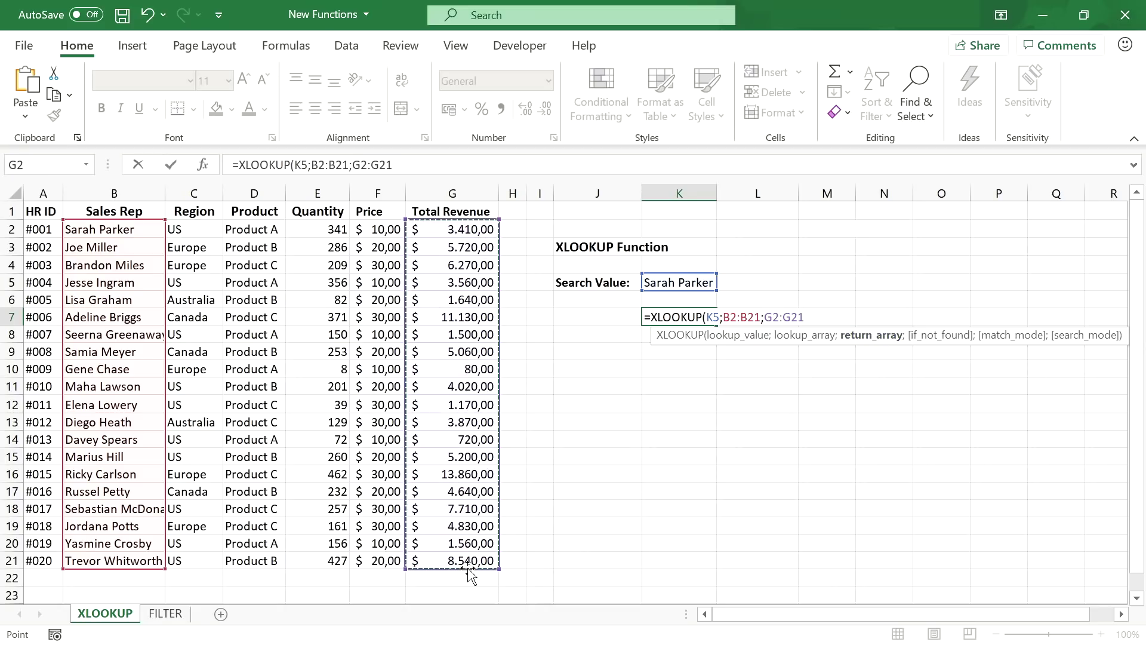
{"action": "key", "text": "Return"}
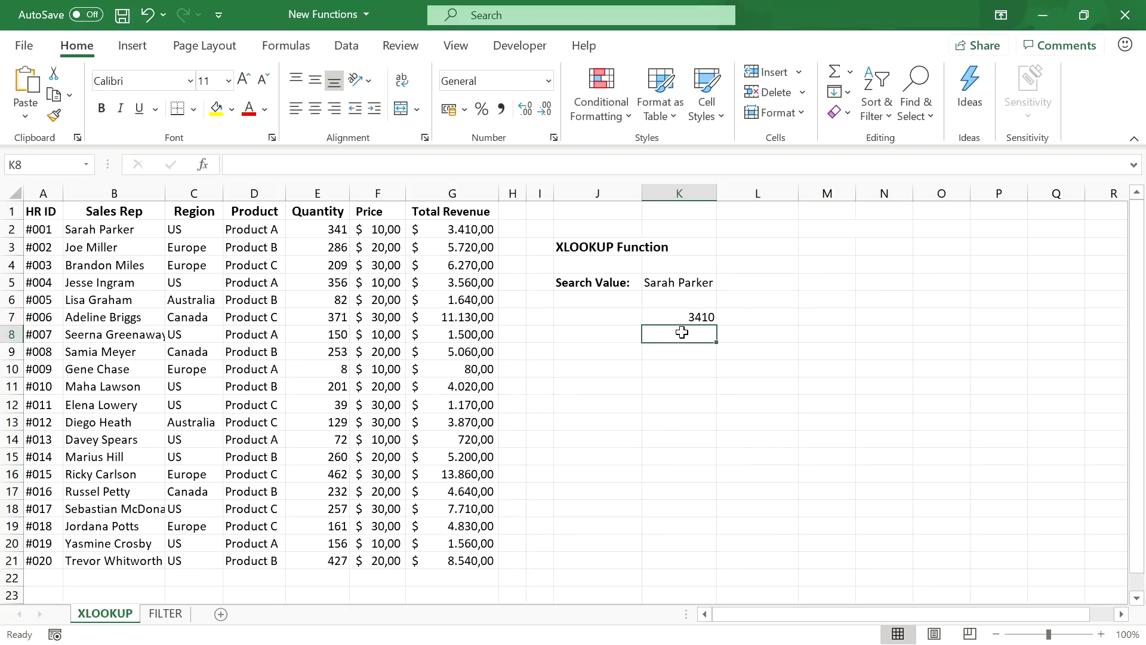
- Change K7 to =XLOOKUP(K5;A1:G1;A10:G10), searching the header row and returning row 10
{"action": "left_click", "coordinate": [681, 315]}
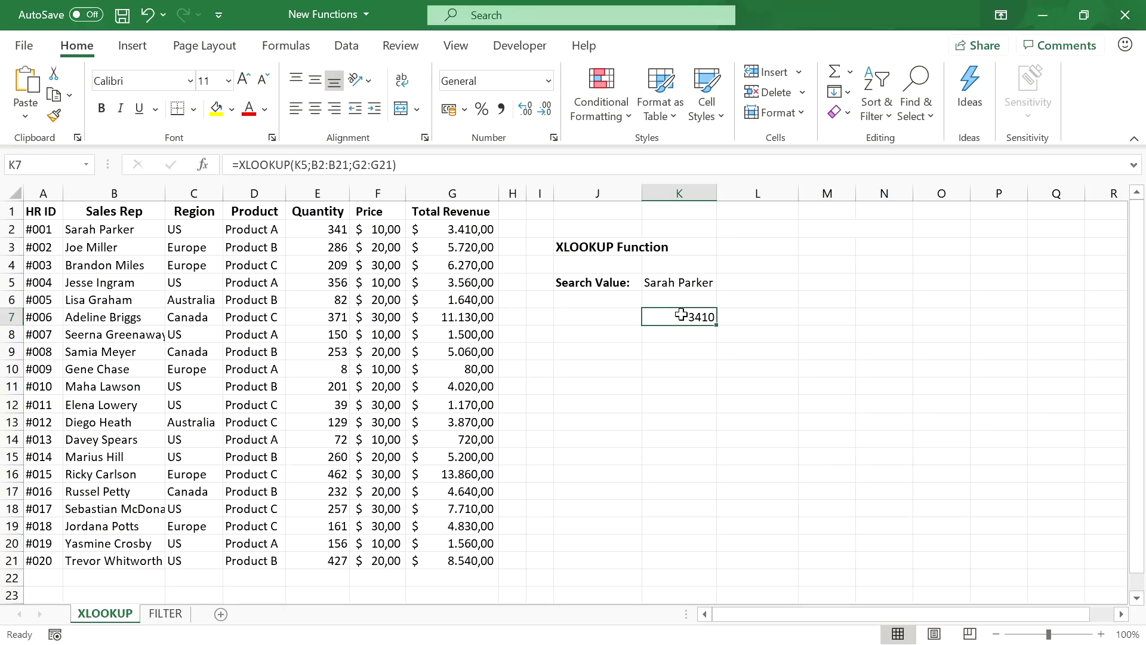
{"action": "left_click", "coordinate": [328, 165]}
{"action": "double_click", "coordinate": [327, 165]}
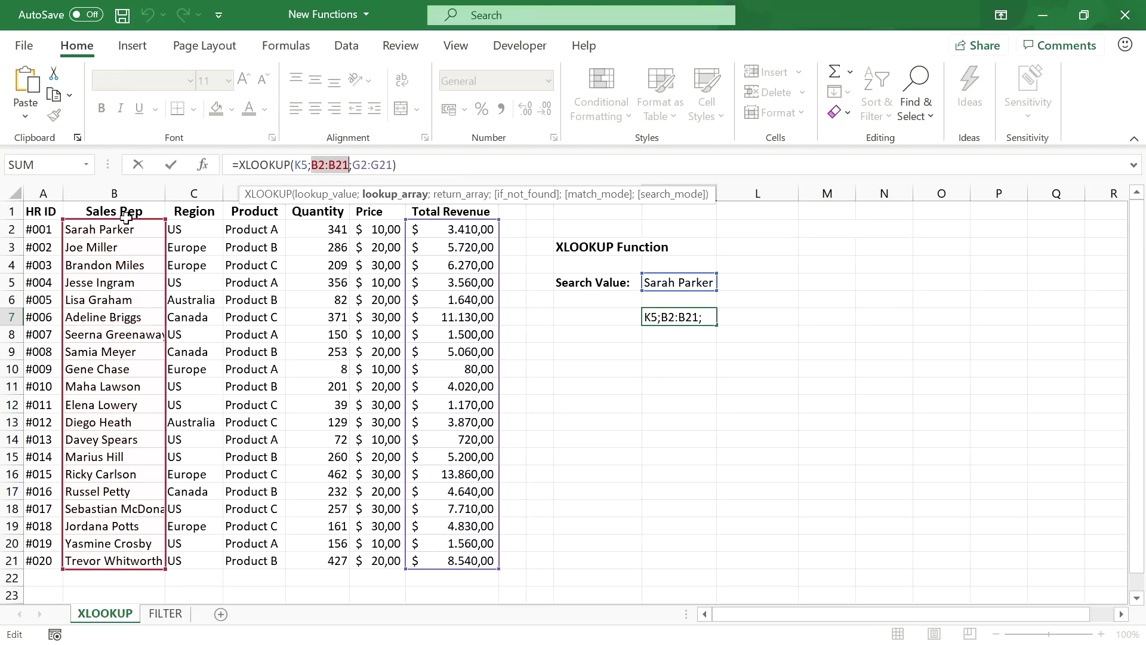
{"action": "left_click_drag", "start_coordinate": [38, 212], "coordinate": [442, 212]}
{"action": "double_click", "coordinate": [368, 165]}
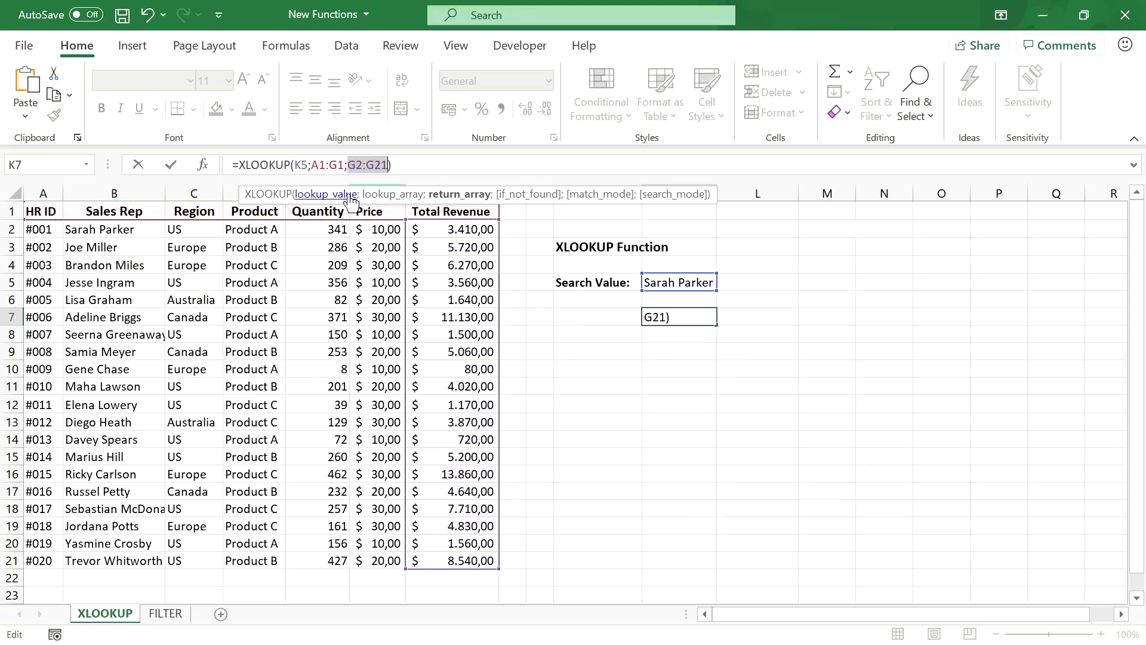
{"action": "left_click_drag", "start_coordinate": [37, 369], "coordinate": [429, 366]}
{"action": "key", "text": "Return"}
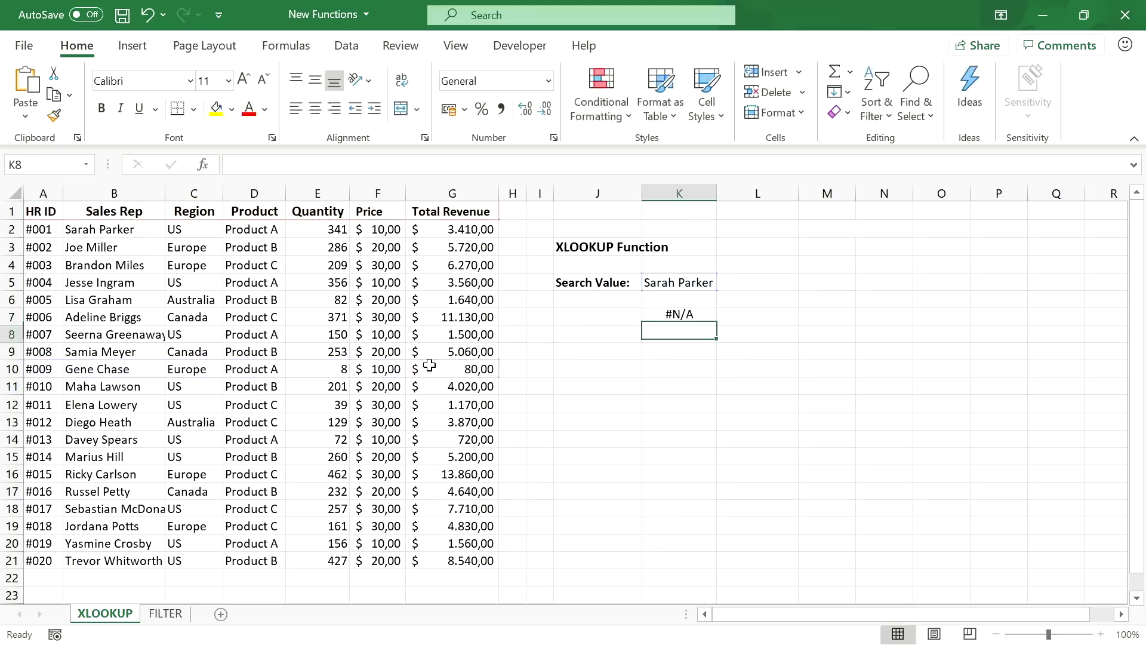
- Change the search value in K5 to Product so K7 shows Product A
{"action": "left_click", "coordinate": [699, 277]}
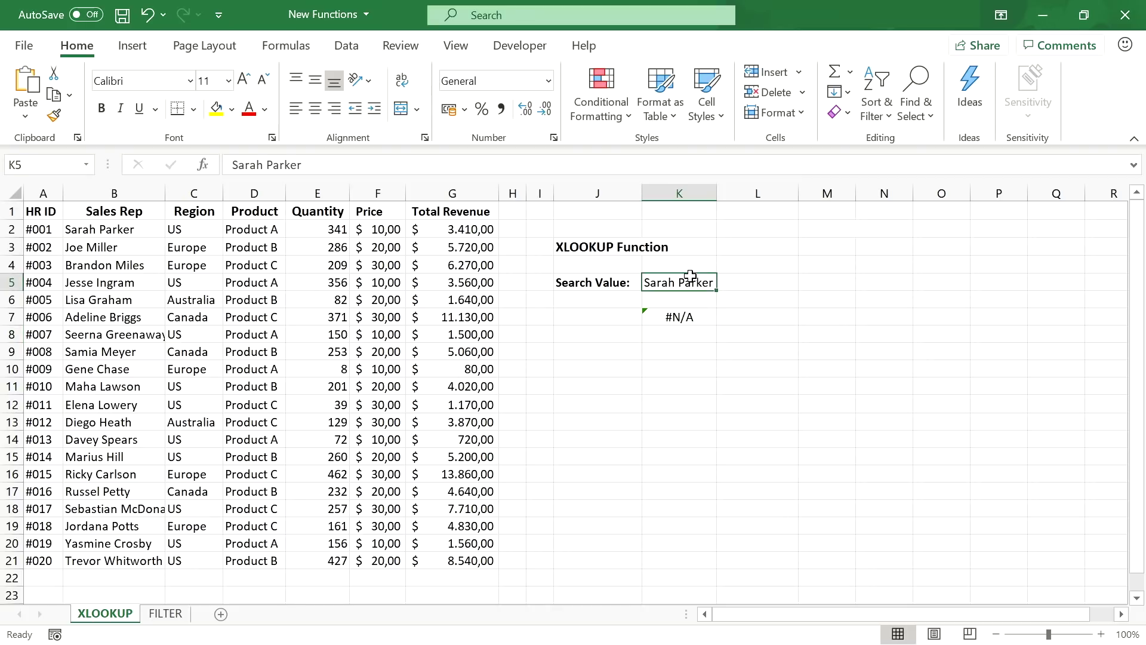
{"action": "left_click_drag", "start_coordinate": [311, 166], "coordinate": [235, 166]}
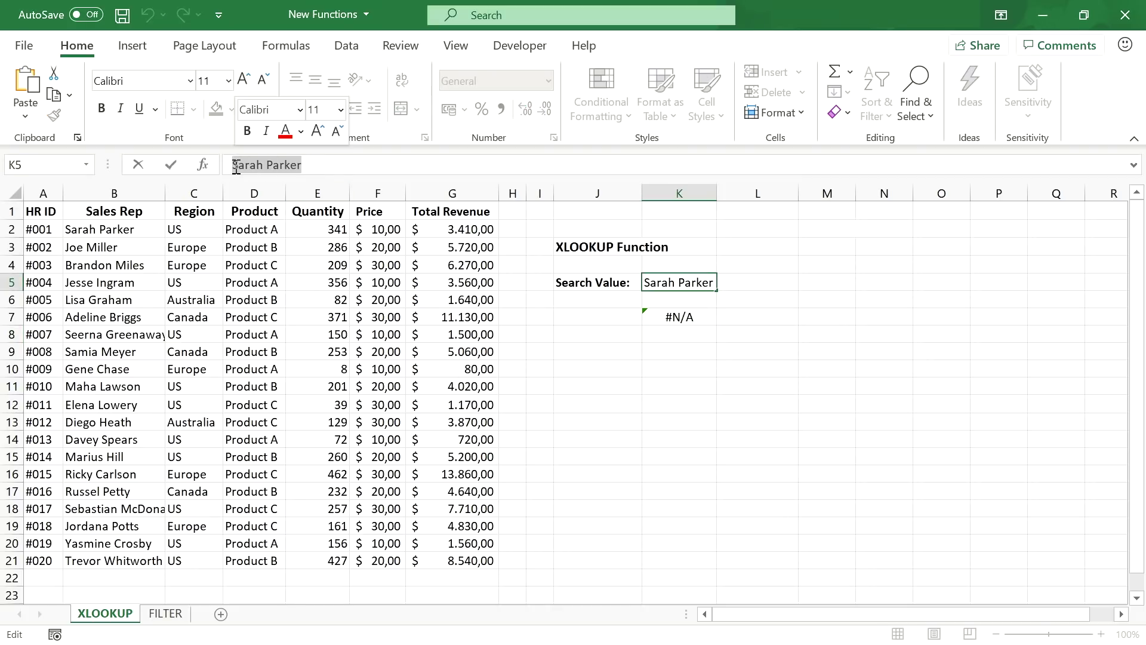
{"action": "type", "text": "Product"}
{"action": "key", "text": "Return"}
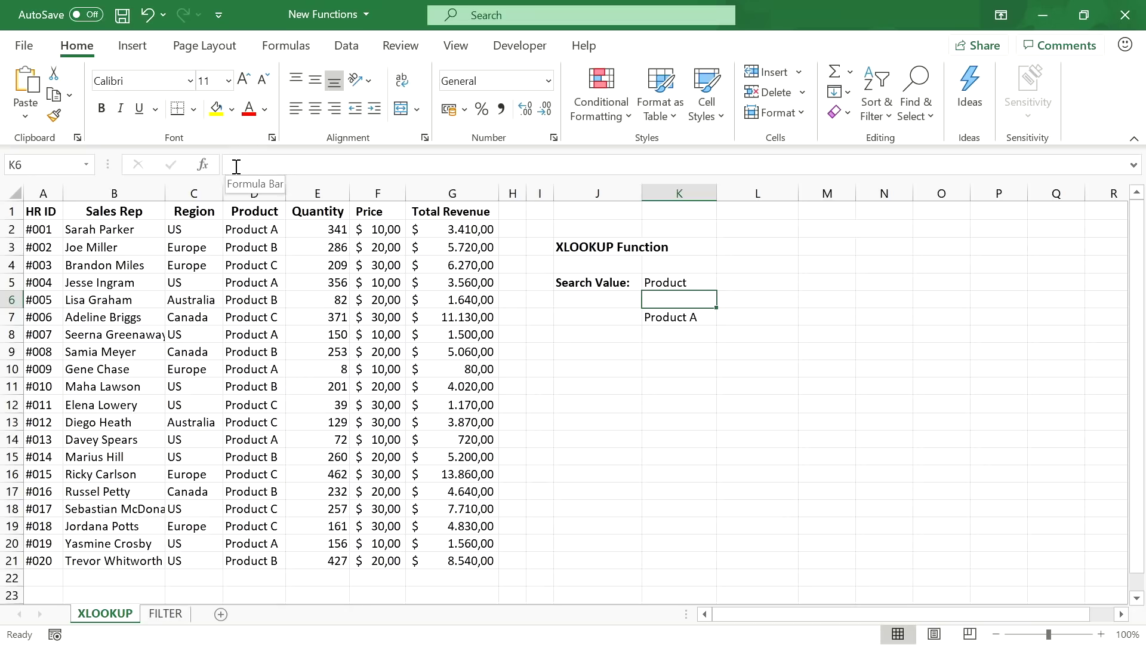
{"action": "left_click", "coordinate": [685, 331]}
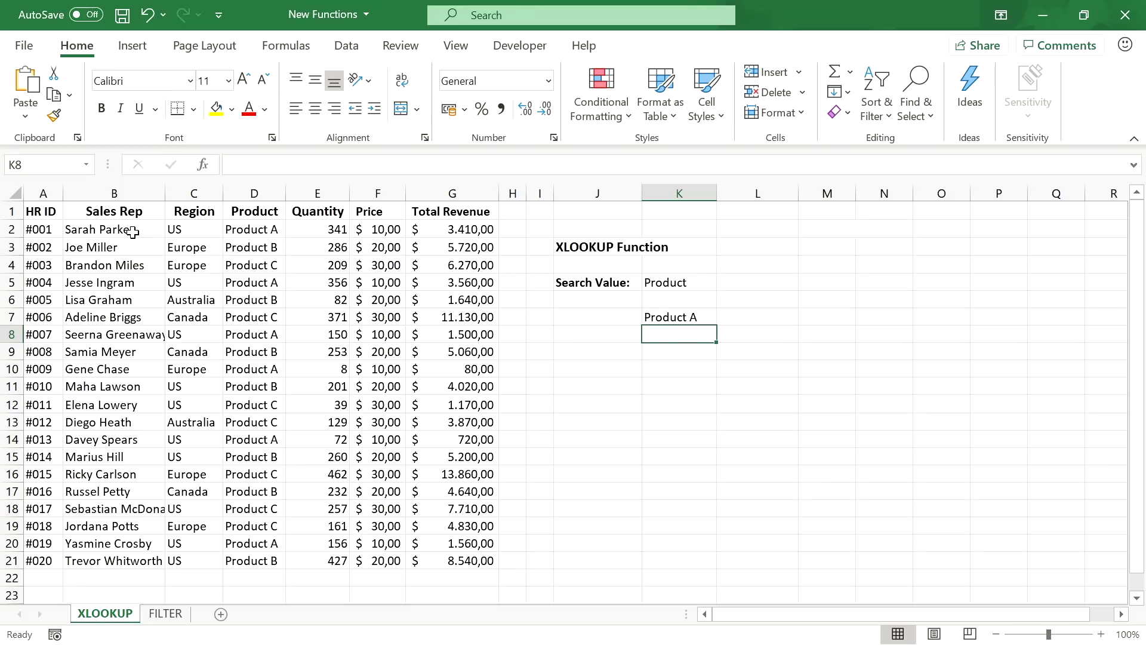
{"action": "left_click_drag", "start_coordinate": [133, 231], "coordinate": [125, 559]}
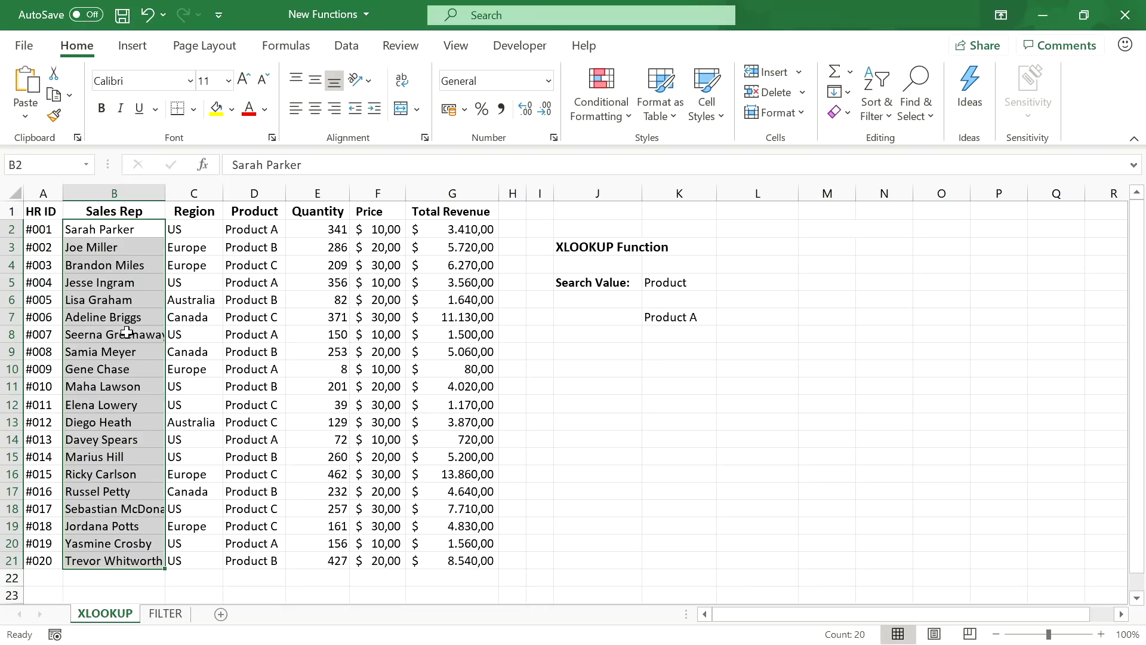
{"action": "double_click", "coordinate": [679, 276]}
{"action": "key", "text": "BackSpace"}
{"action": "key", "text": "BackSpace"}
{"action": "key", "text": "BackSpace"}
{"action": "key", "text": "BackSpace"}
{"action": "key", "text": "BackSpace"}
{"action": "key", "text": "BackSpace"}
{"action": "key", "text": "BackSpace"}
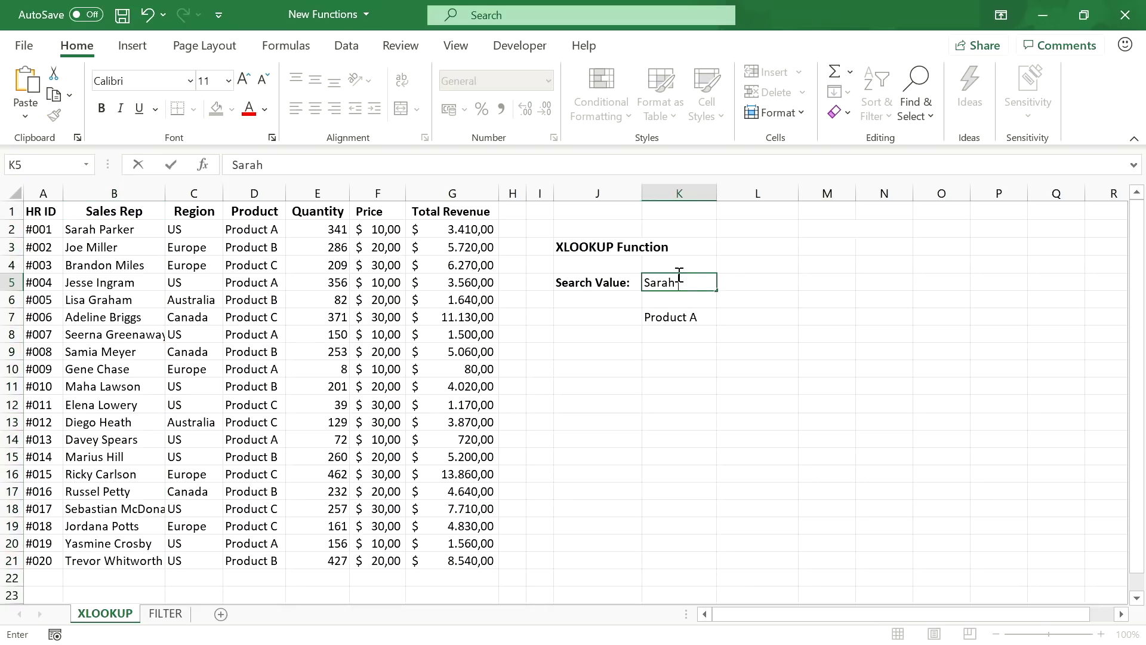
{"action": "key", "text": "Return"}
- Edit K7 to =XLOOKUP(K5;B2:B21;A2:A21) so it returns the HR ID #001
{"action": "left_click", "coordinate": [679, 314]}
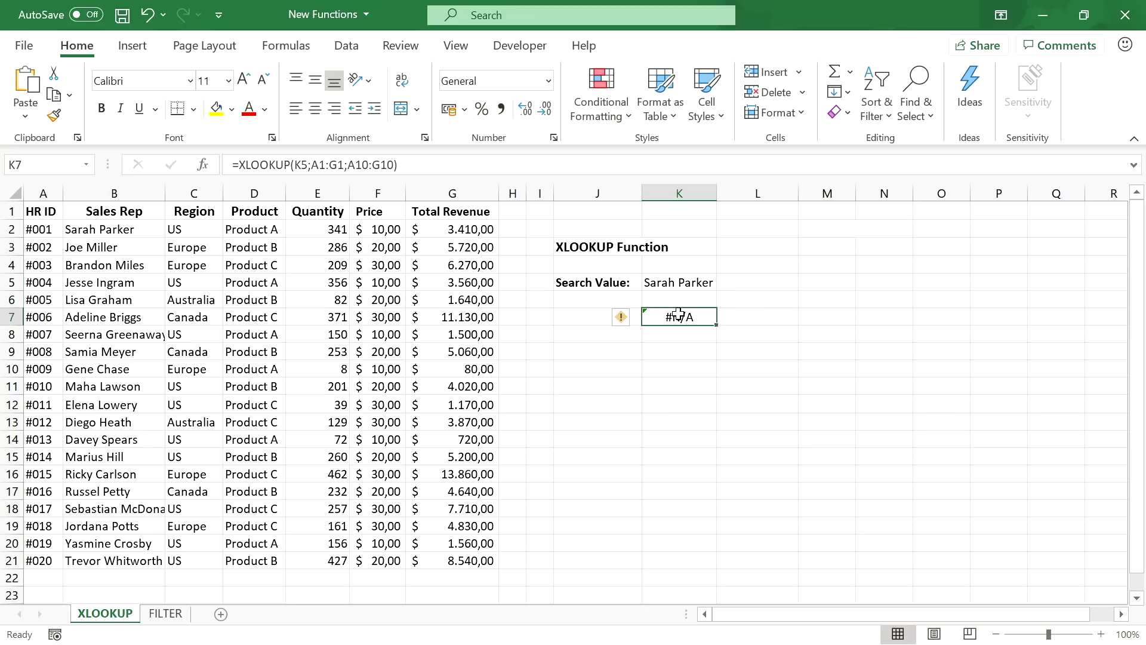
{"action": "double_click", "coordinate": [326, 163]}
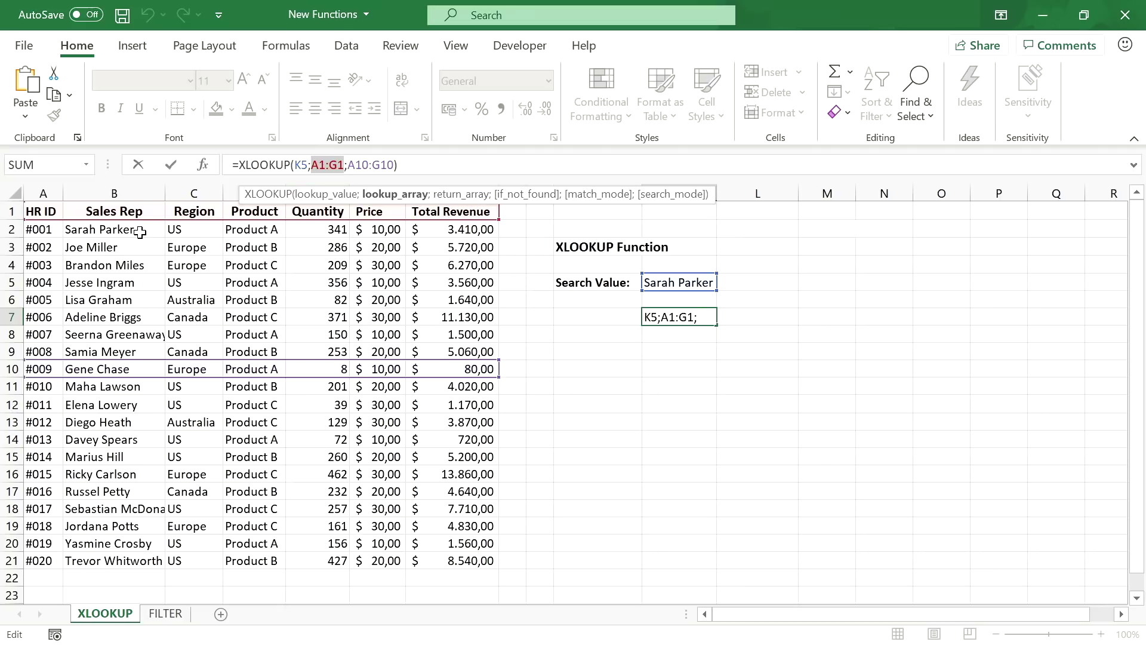
{"action": "left_click_drag", "start_coordinate": [140, 232], "coordinate": [137, 561]}
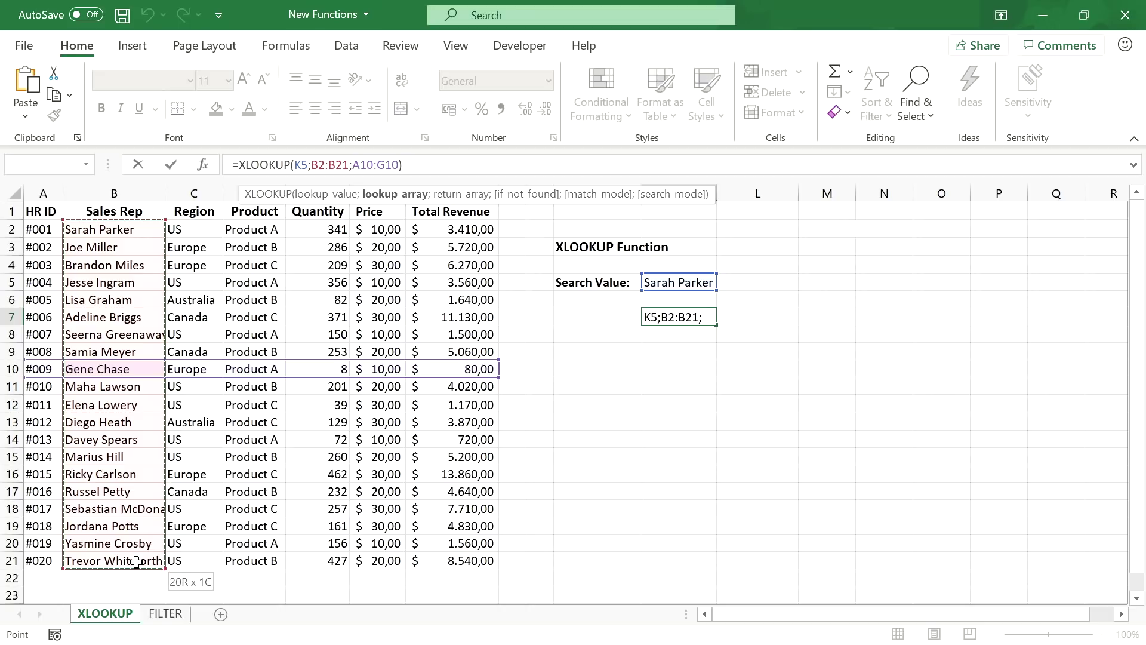
{"action": "left_click", "coordinate": [377, 165]}
{"action": "double_click", "coordinate": [377, 164]}
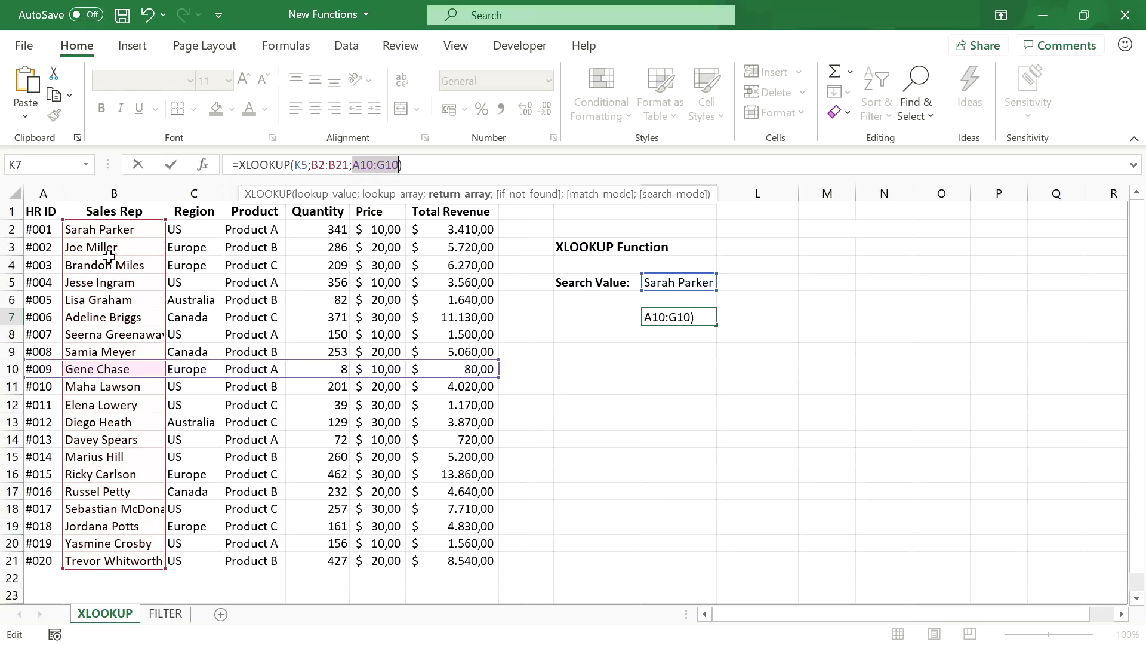
{"action": "left_click_drag", "start_coordinate": [45, 234], "coordinate": [39, 559]}
{"action": "key", "text": "Return"}
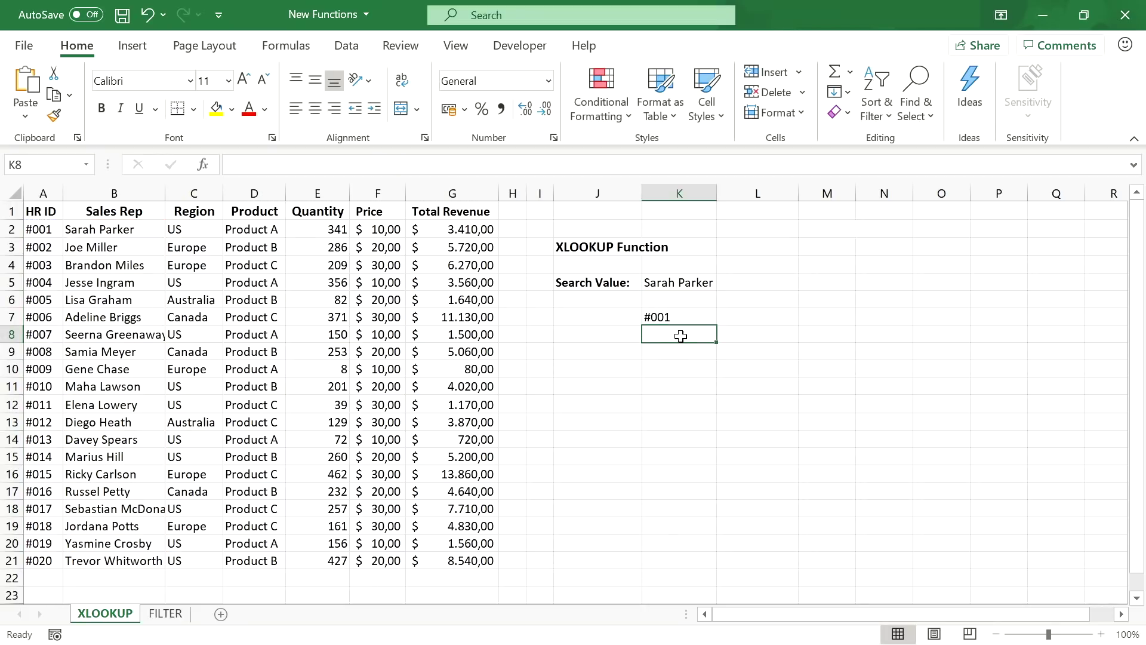
{"action": "double_click", "coordinate": [681, 316]}
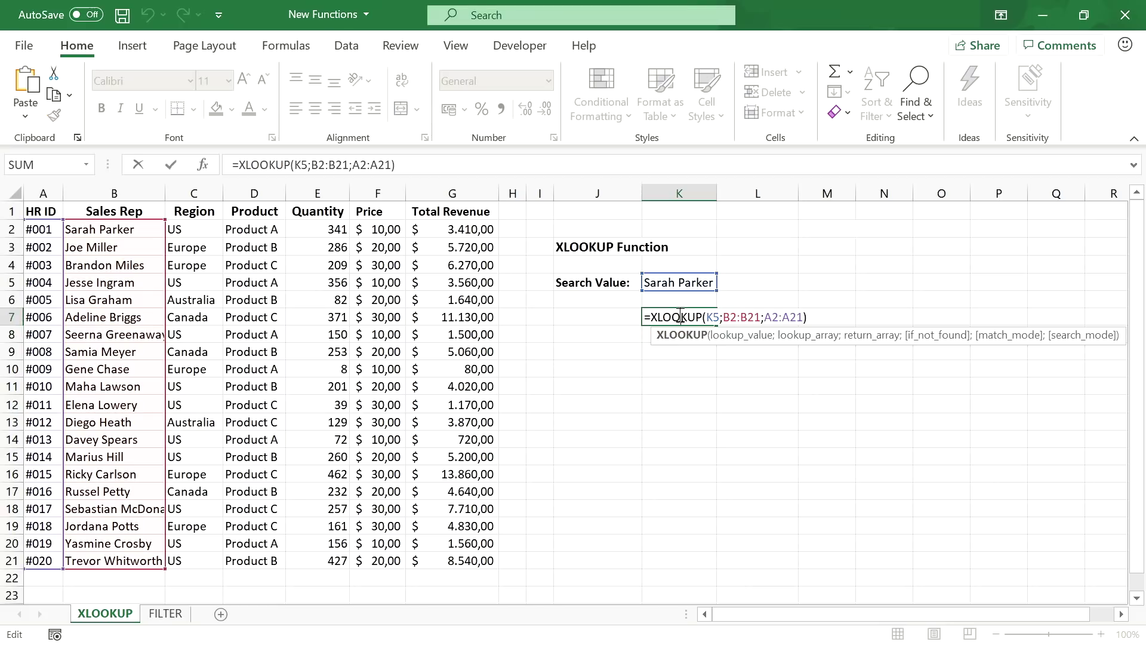
{"action": "left_click", "coordinate": [804, 317]}
{"action": "type", "text": ";;"}
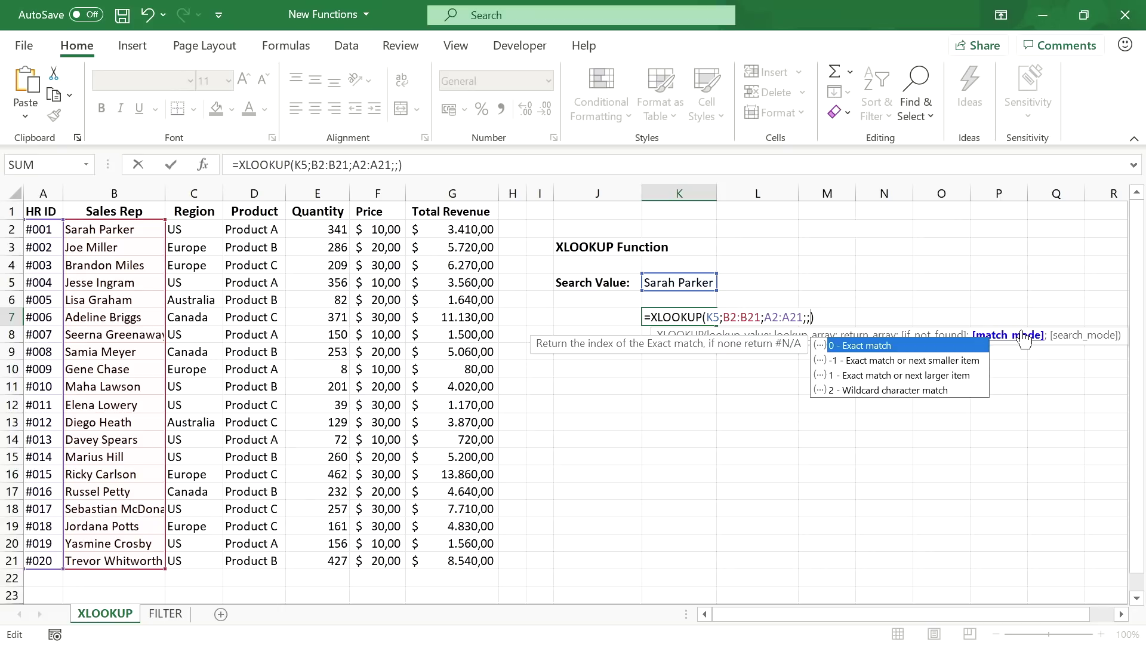
{"action": "left_click", "coordinate": [944, 360]}
{"action": "key", "text": "Down"}
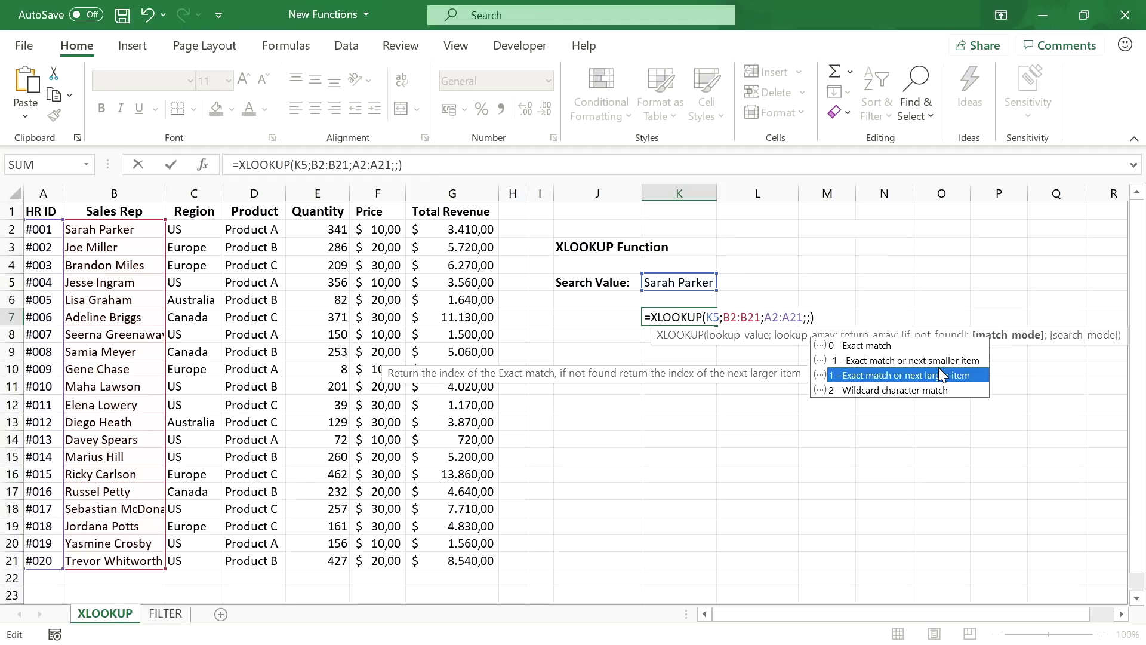
{"action": "key", "text": "Down"}
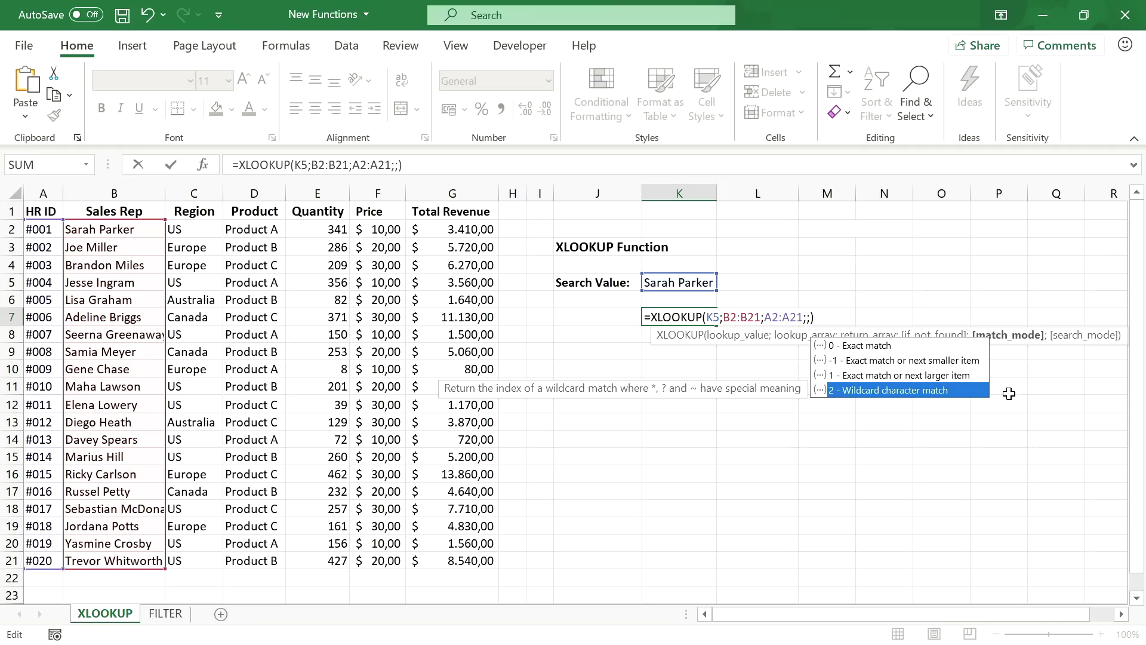
{"action": "type", "text": ";"}
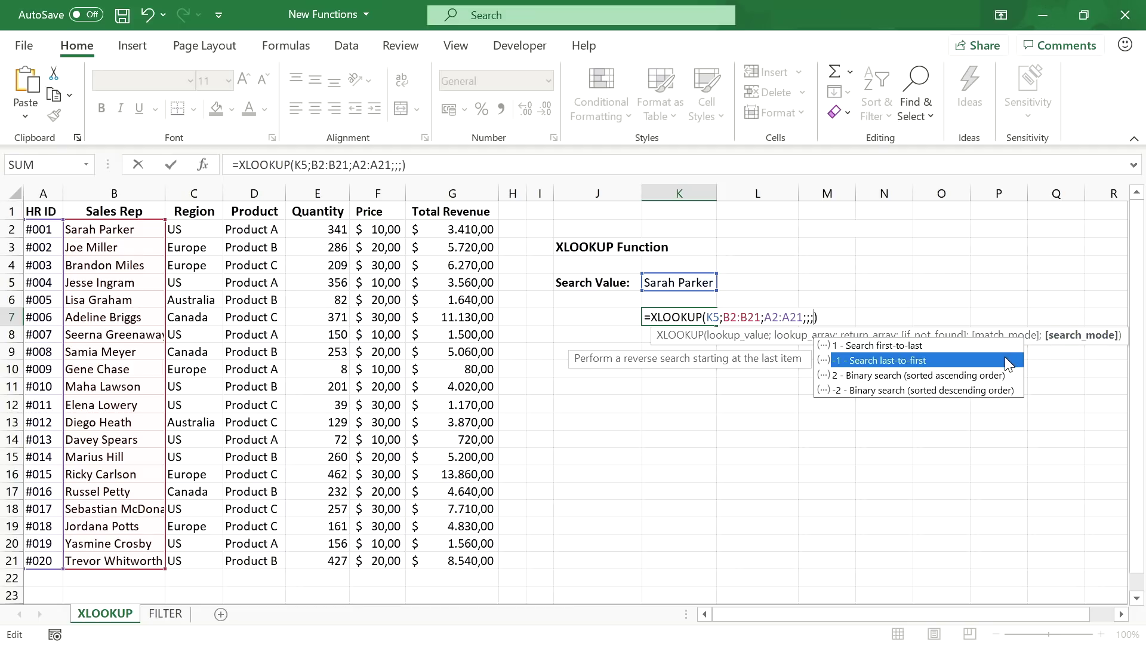
{"action": "key", "text": "Escape"}
{"action": "key", "text": "Escape"}
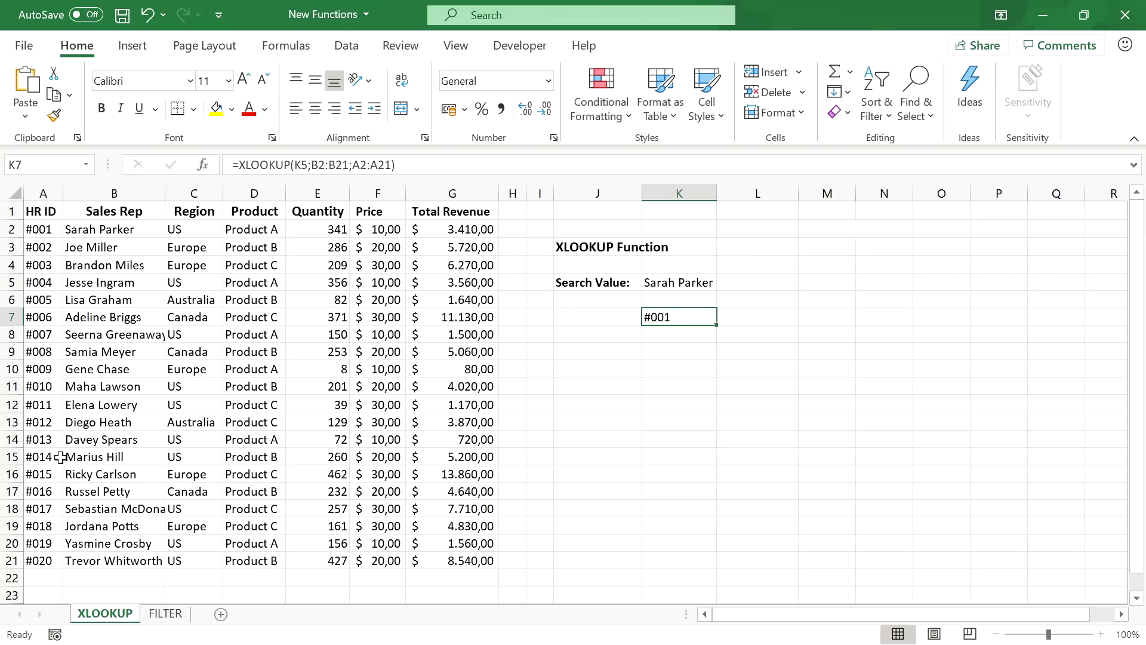
- Widen K7's return array to A2:G21 so the matching row #001 through 3410 spills across K7:Q7
{"action": "double_click", "coordinate": [370, 165]}
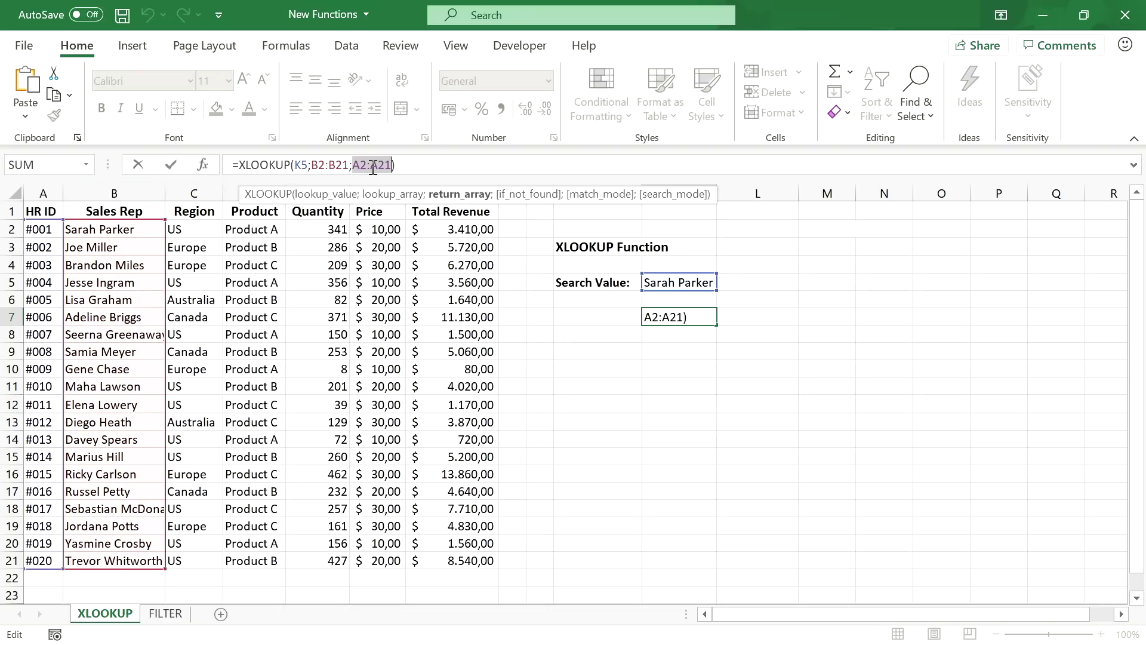
{"action": "left_click_drag", "start_coordinate": [43, 230], "coordinate": [478, 568]}
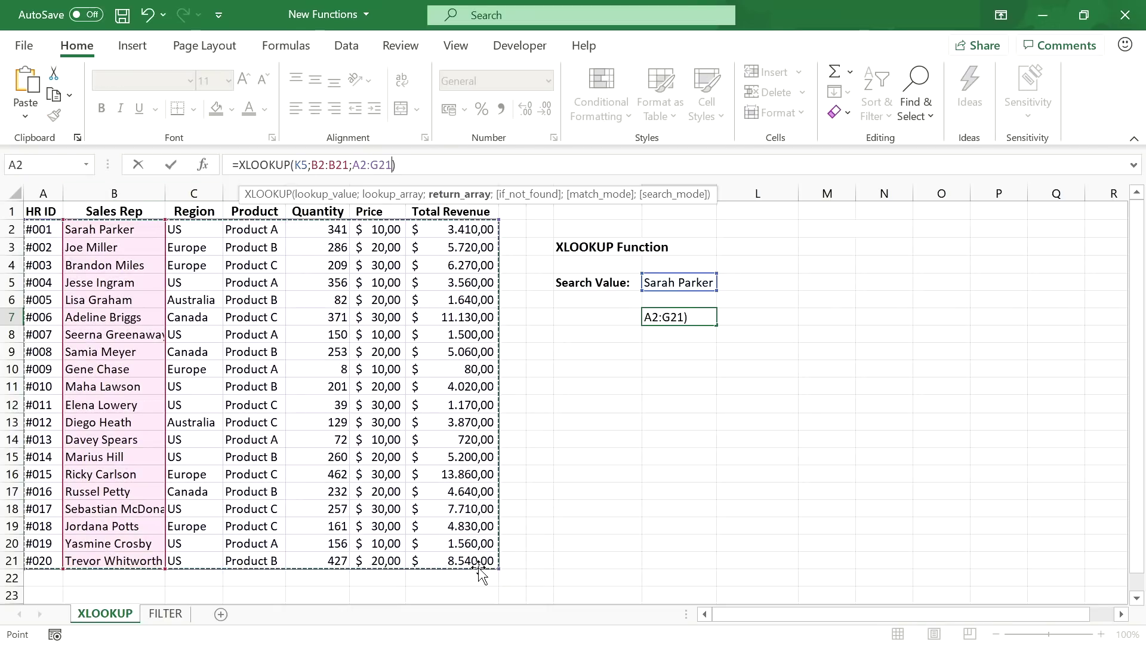
{"action": "key", "text": "Return"}
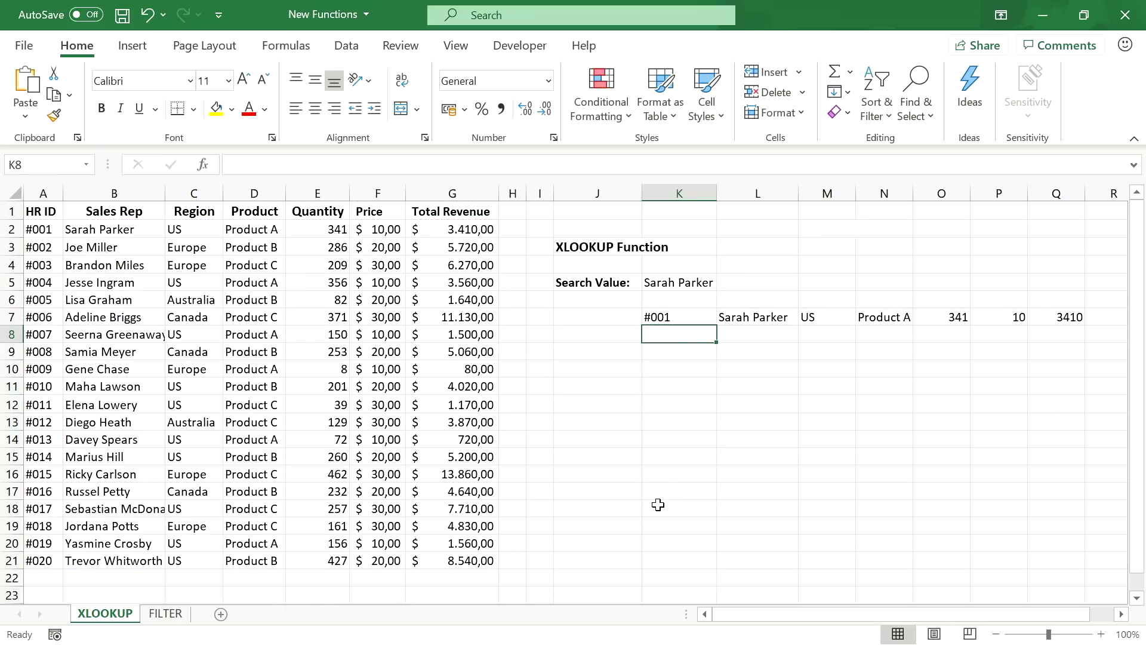
{"action": "left_click", "coordinate": [675, 318]}
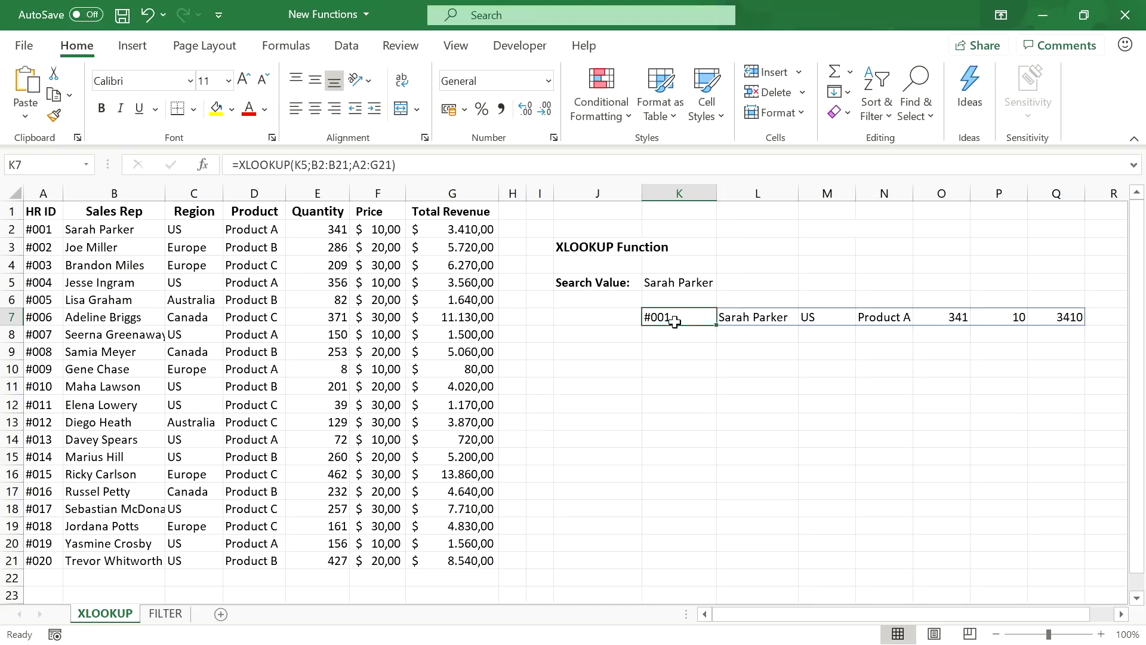
- Change the search value in K5 to US
{"action": "left_click", "coordinate": [674, 277]}
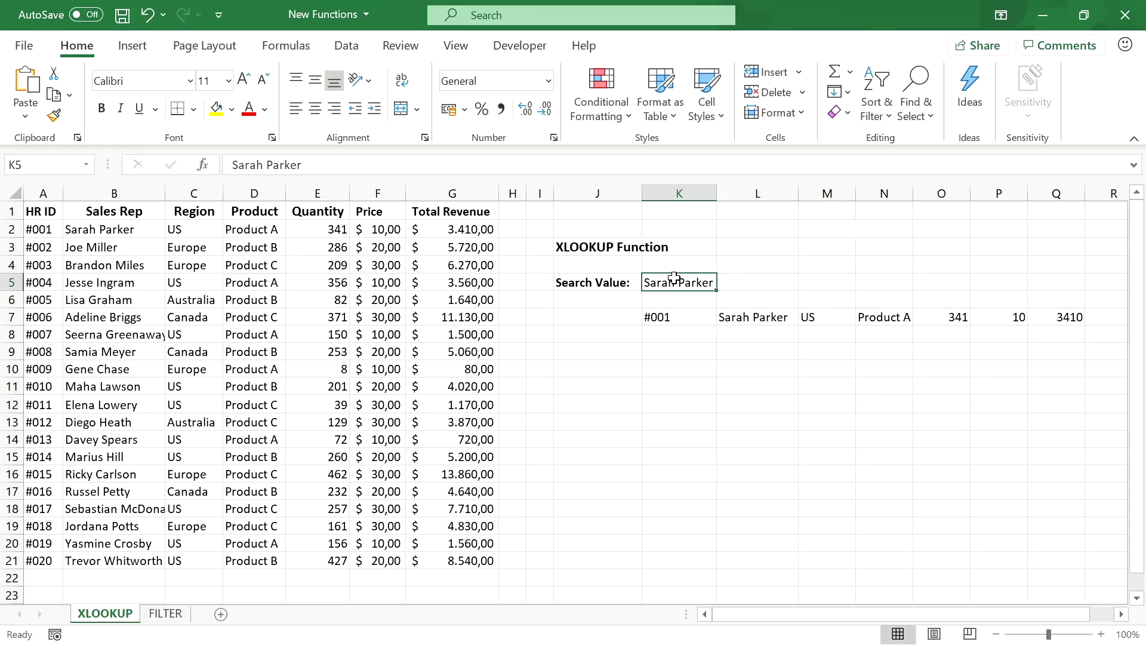
{"action": "type", "text": "US"}
{"action": "key", "text": "Return"}
- Switch K7's lookup array from B2:B21 to the Region column C2:C21
{"action": "left_click", "coordinate": [674, 316]}
{"action": "double_click", "coordinate": [328, 164]}
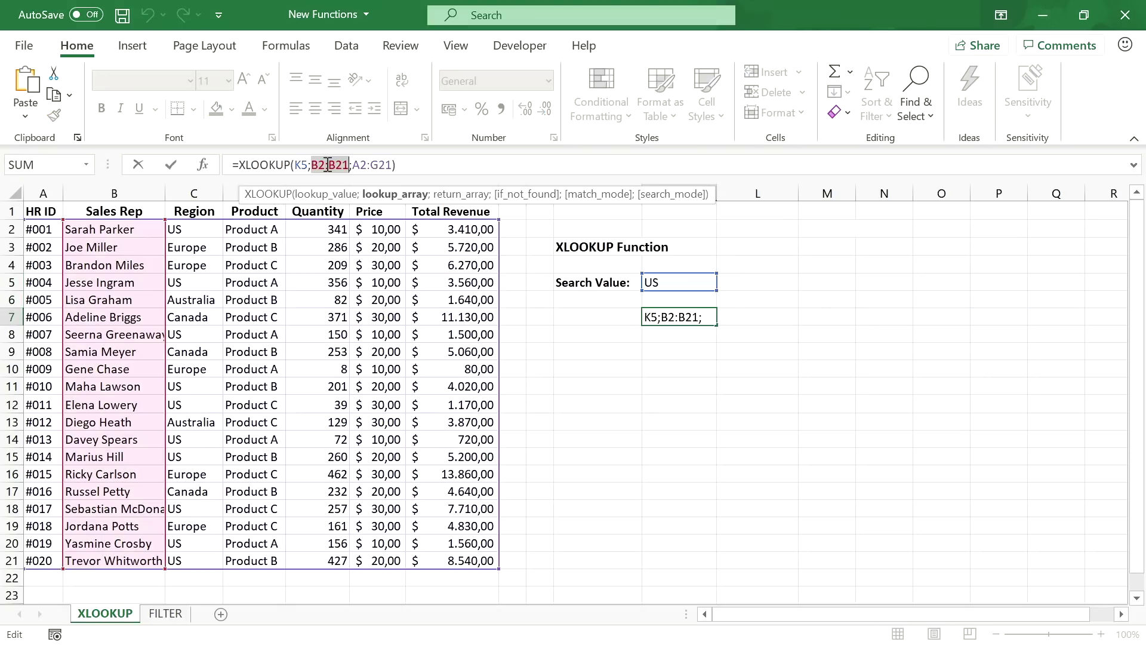
{"action": "left_click_drag", "start_coordinate": [174, 225], "coordinate": [178, 561]}
{"action": "key", "text": "Return"}
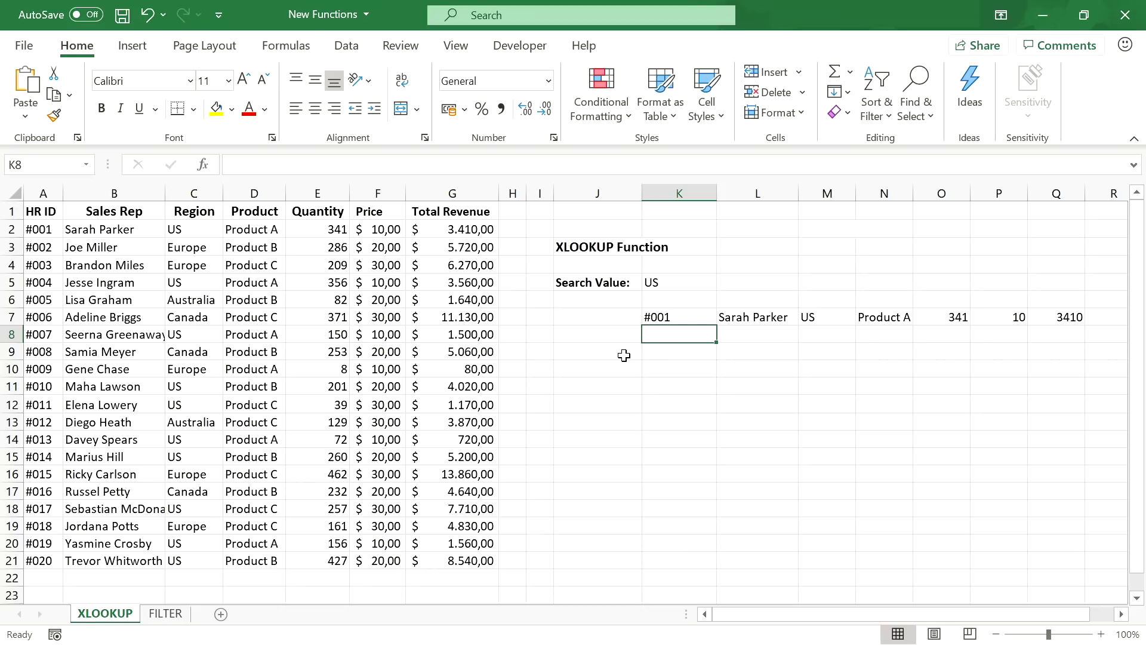
- On the FILTER sheet, start =FILTER(A2:G21;C2:C21=K5 in K7 to match regions to K5
{"action": "left_click", "coordinate": [178, 615]}
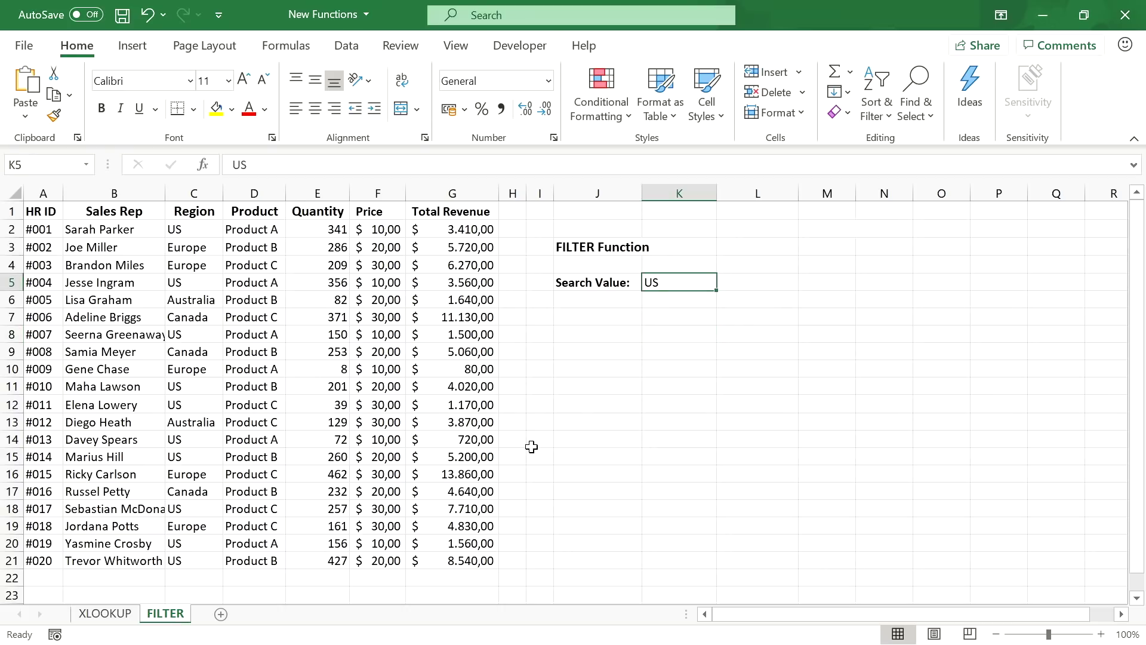
{"action": "left_click", "coordinate": [688, 311]}
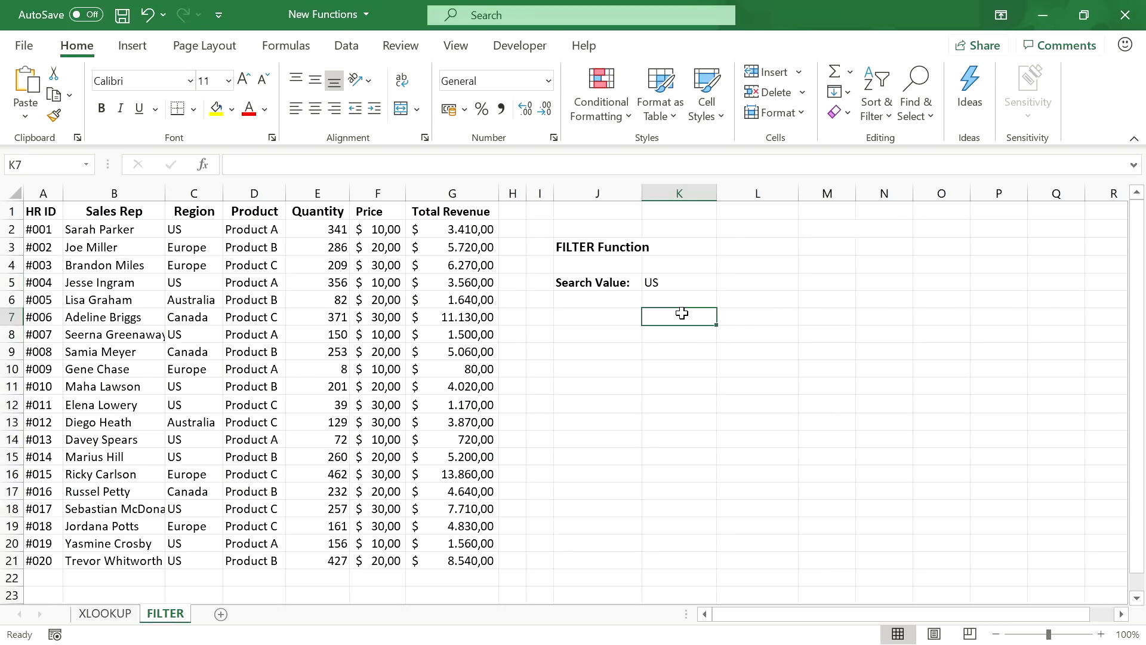
{"action": "type", "text": "=F"}
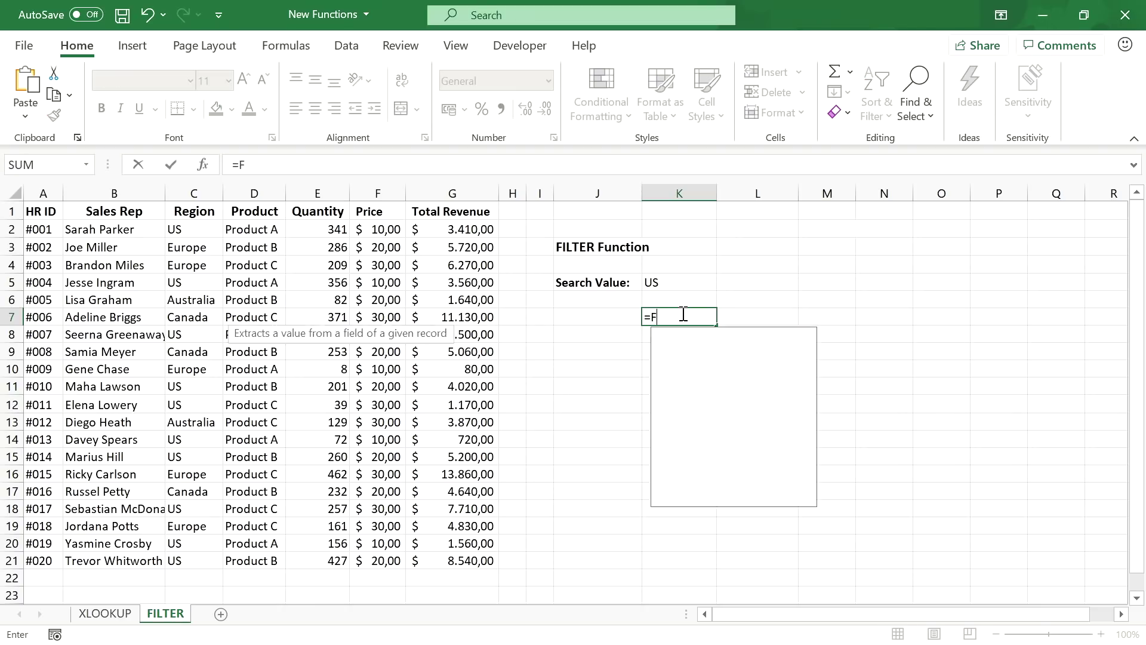
{"action": "type", "text": "ILTER("}
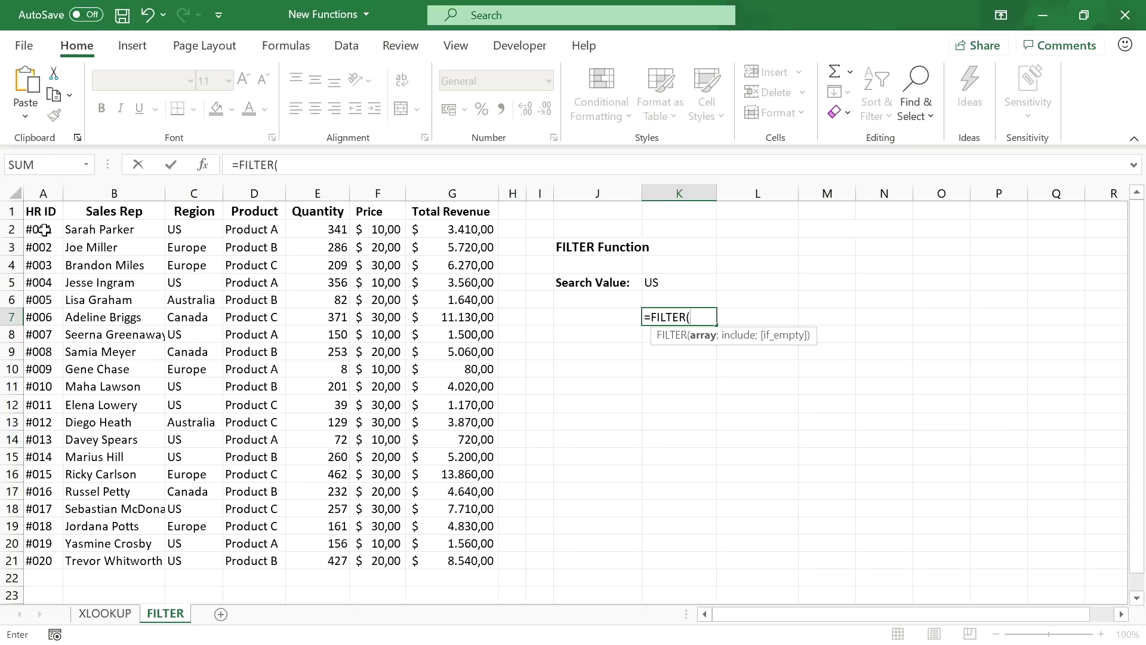
{"action": "left_click_drag", "start_coordinate": [37, 229], "coordinate": [475, 570]}
{"action": "type", "text": ";"}
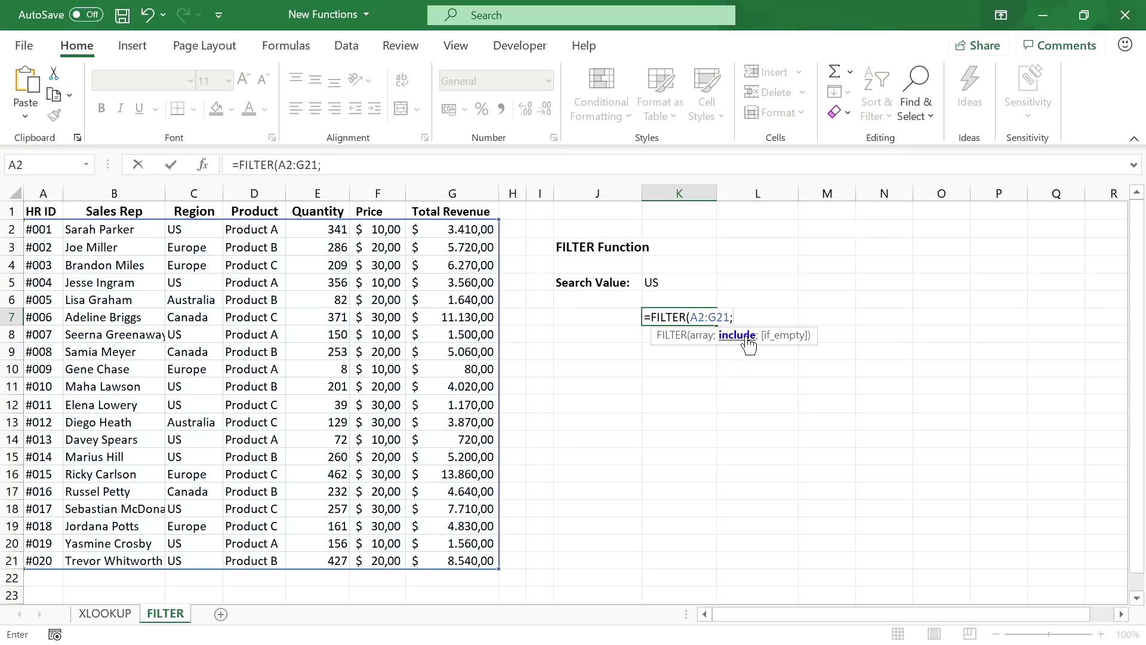
{"action": "left_click_drag", "start_coordinate": [197, 233], "coordinate": [181, 561]}
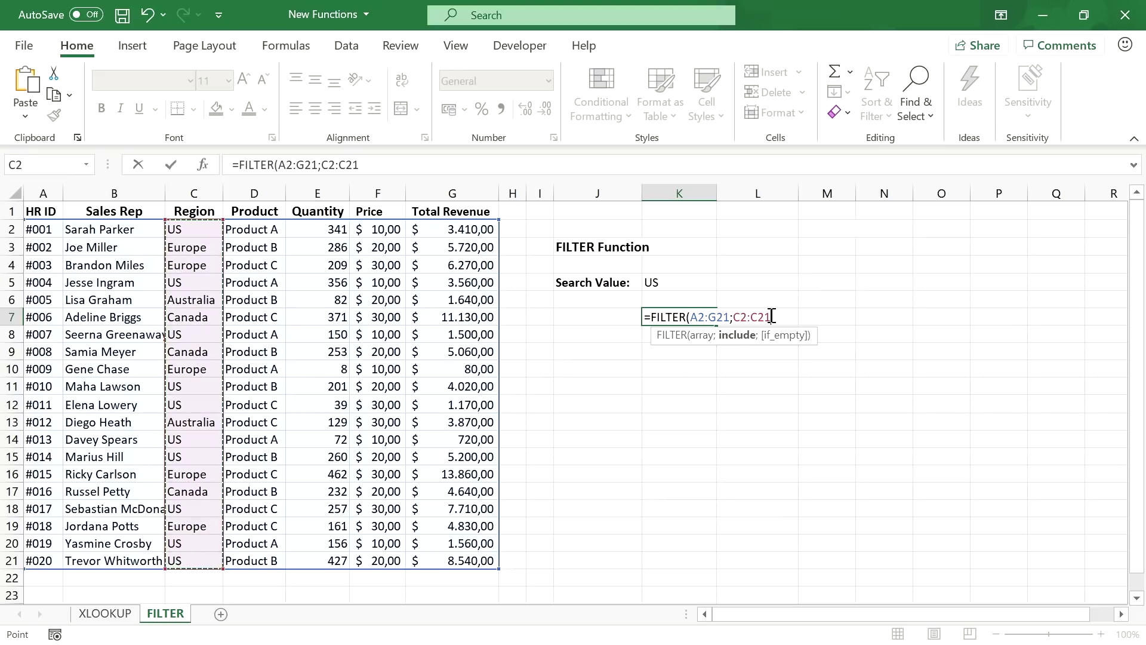
{"action": "type", "text": "="}
{"action": "left_click", "coordinate": [680, 283]}
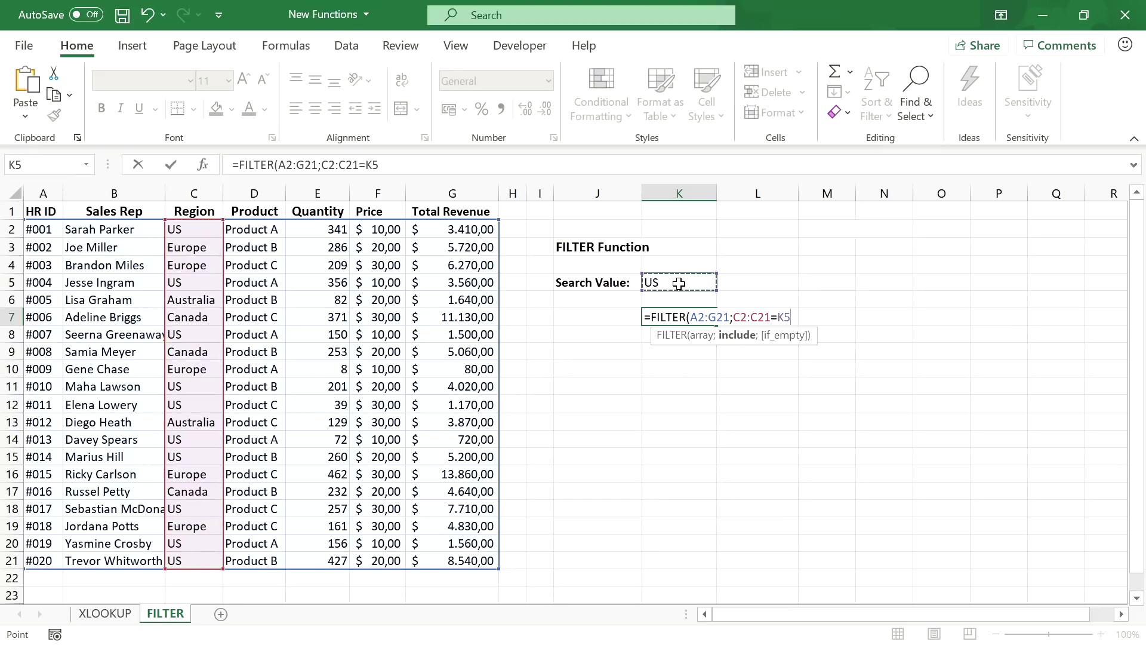
- Close and commit =FILTER(A2:G21;C2:C21=K5), then check the spilled US rows
{"action": "type", "text": ")"}
{"action": "key", "text": "Return"}
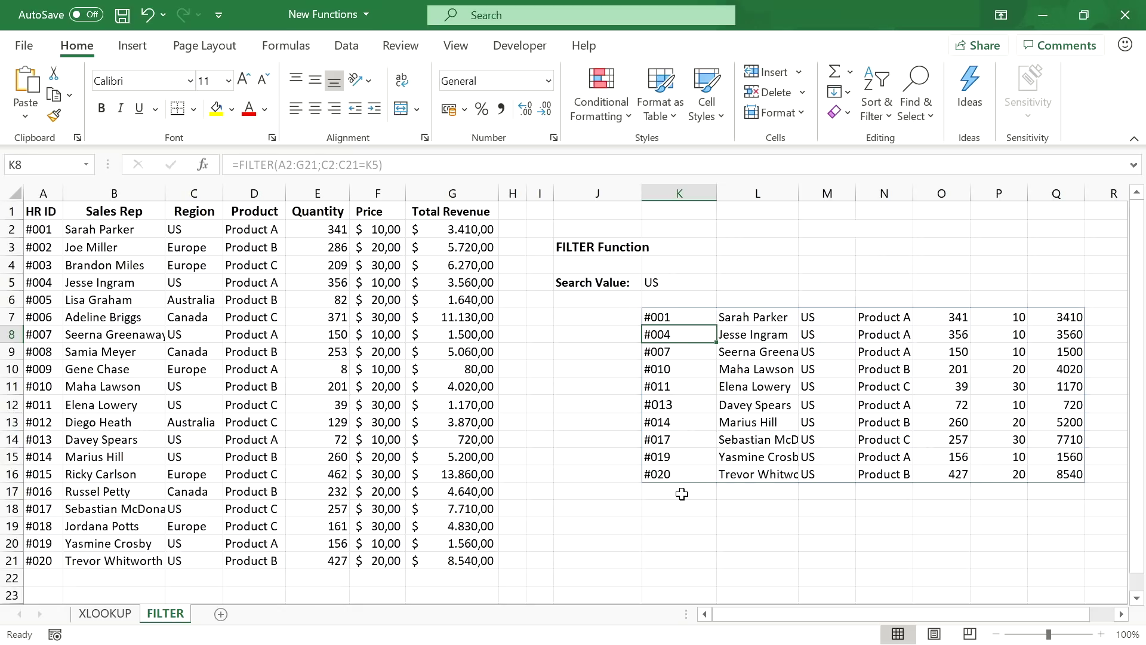
{"action": "left_click", "coordinate": [681, 315]}
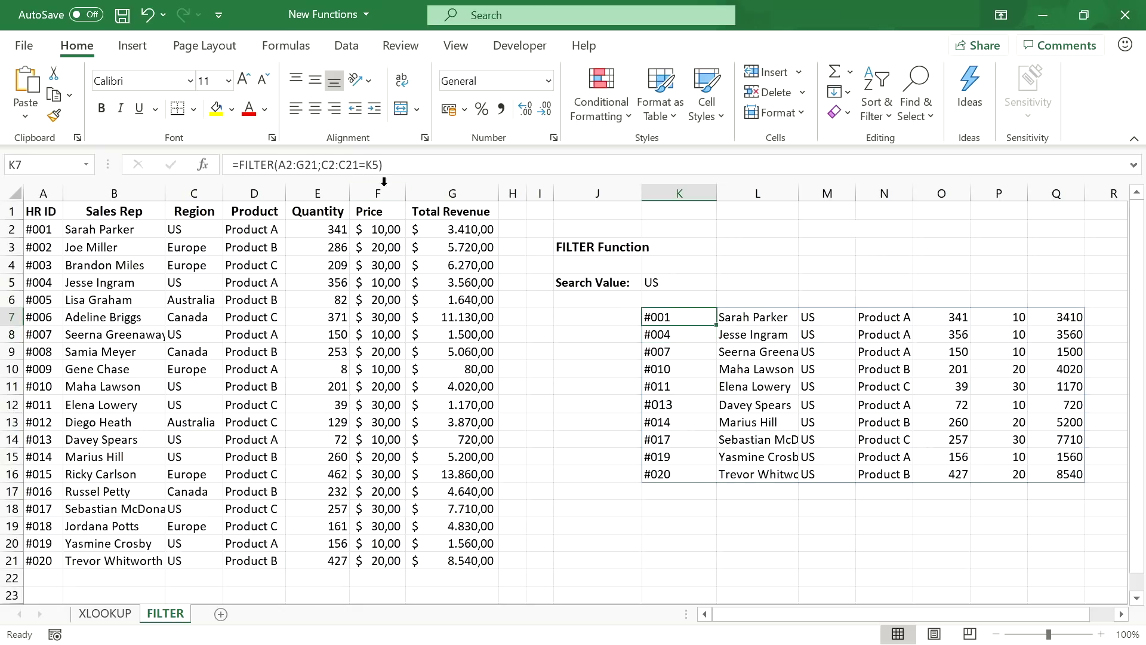
{"action": "left_click", "coordinate": [759, 318]}
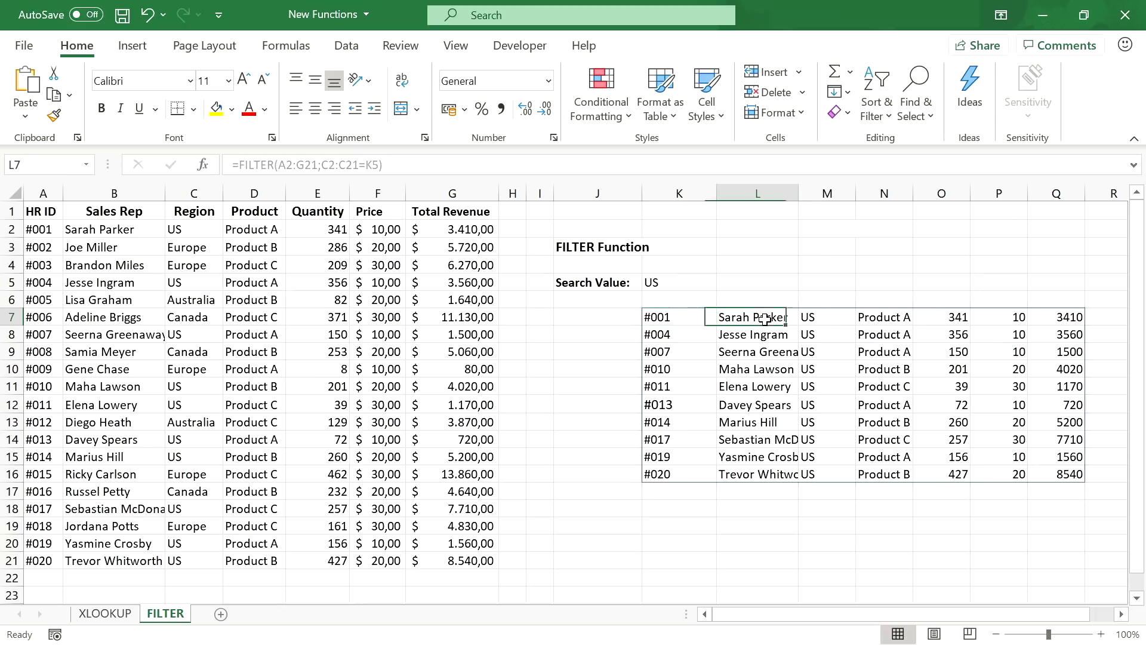
{"action": "left_click", "coordinate": [688, 336]}
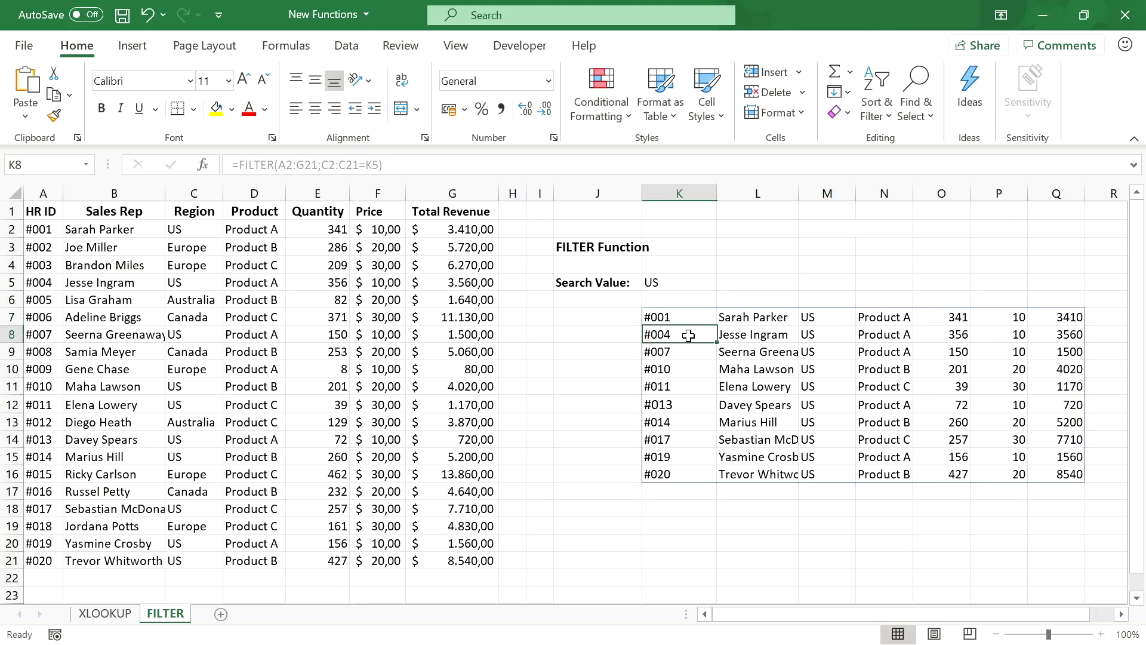
- Change the search value in K5 to Europe so the filter lists Europe rows
{"action": "left_click", "coordinate": [672, 357]}
{"action": "left_click", "coordinate": [673, 281]}
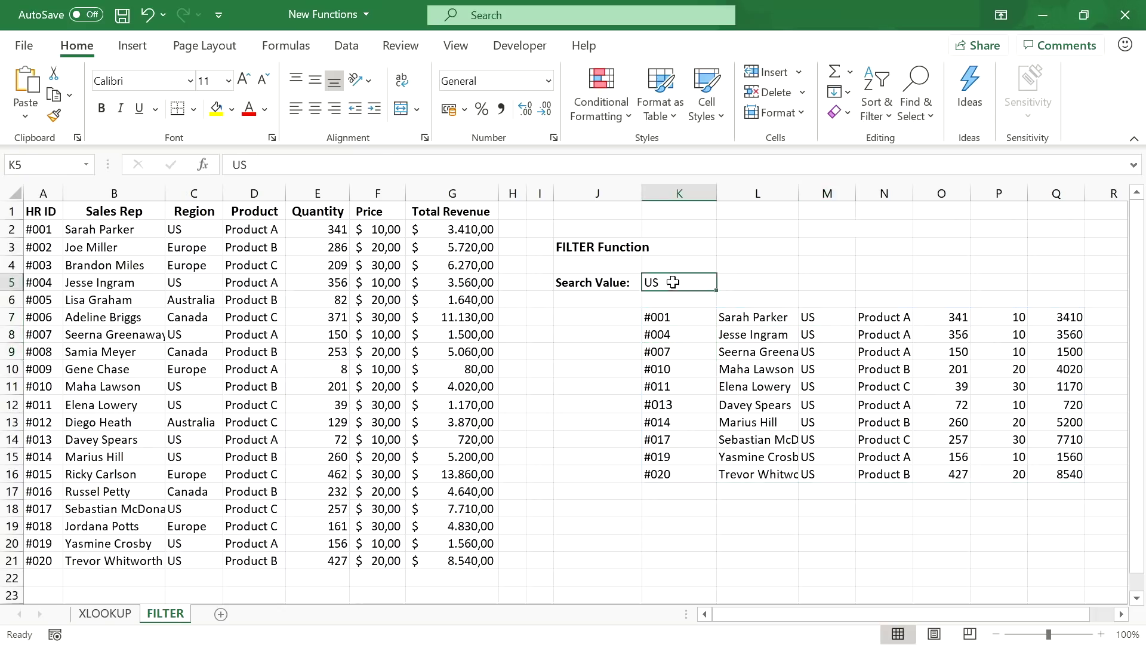
{"action": "type", "text": "Europe"}
{"action": "key", "text": "Return"}
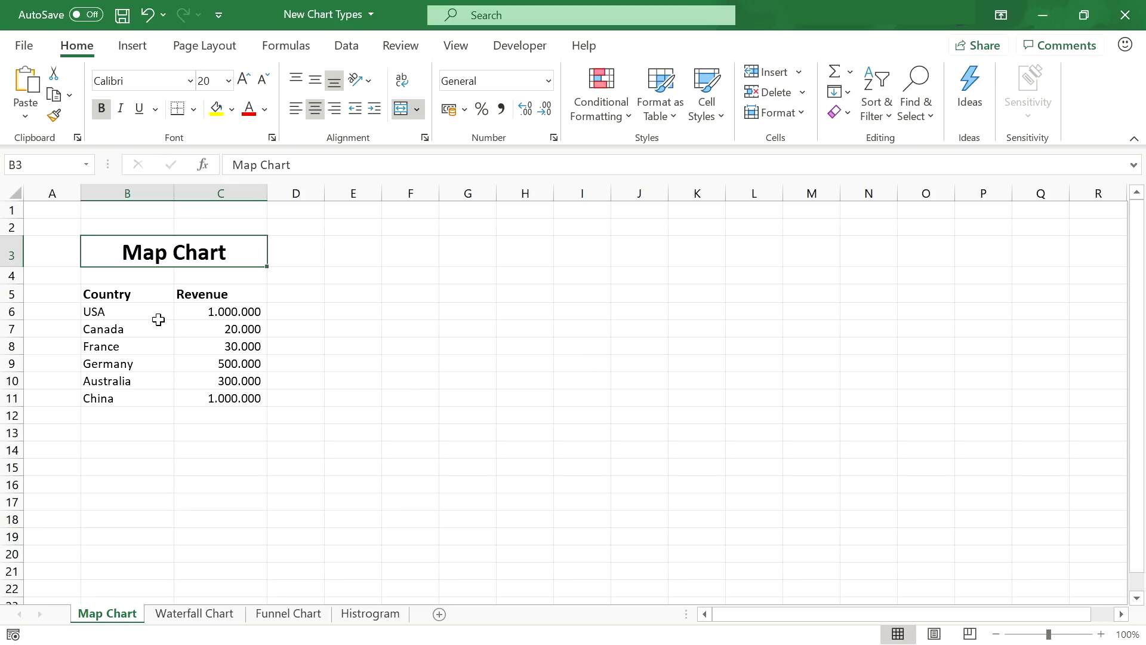
- Insert a filled map chart from the country revenue data in B5:C6
{"action": "left_click_drag", "start_coordinate": [138, 291], "coordinate": [214, 311]}
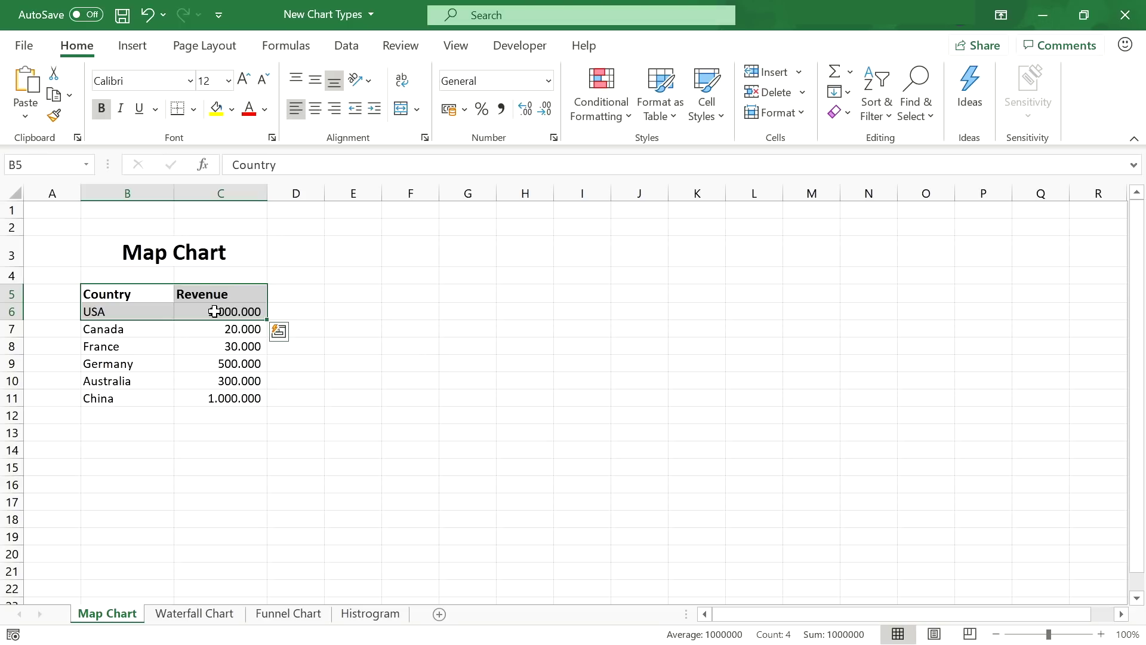
{"action": "left_click", "coordinate": [141, 49]}
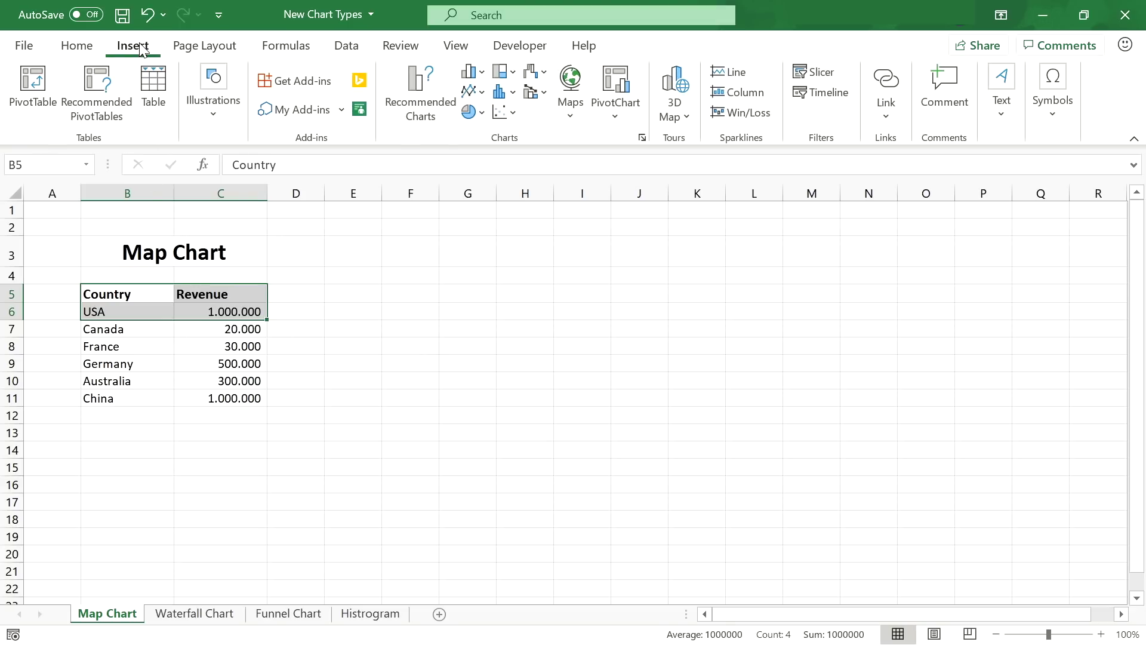
{"action": "left_click", "coordinate": [566, 97]}
{"action": "left_click", "coordinate": [572, 173]}
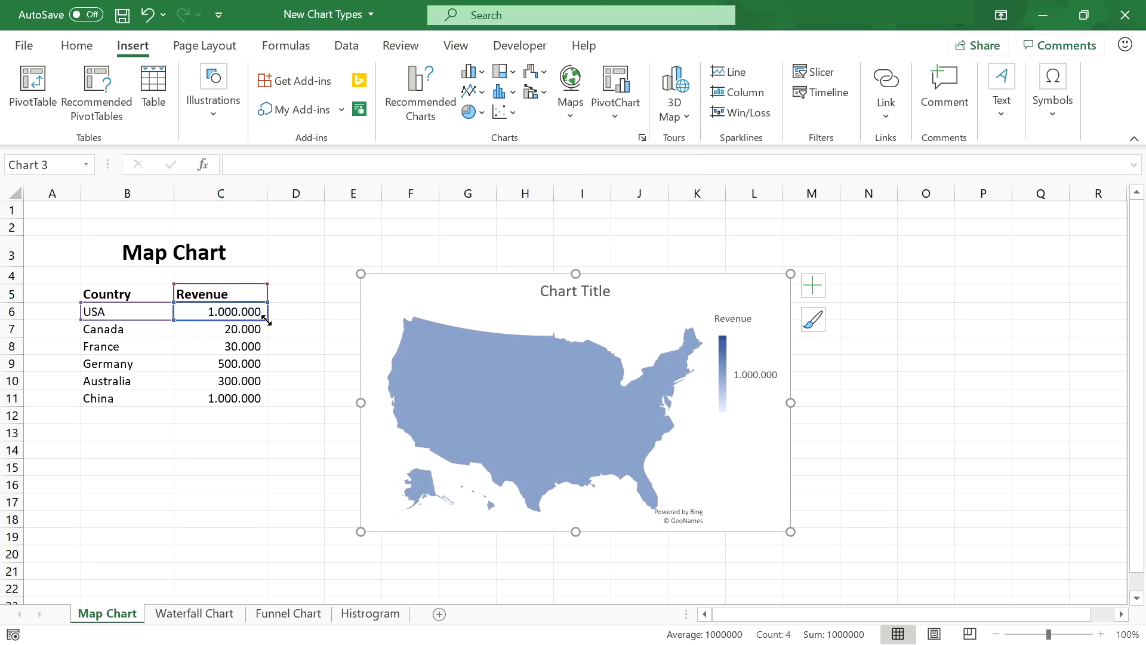
- Extend the map's data range down to row 11 to cover all six countries
{"action": "left_click_drag", "start_coordinate": [267, 320], "coordinate": [269, 335]}
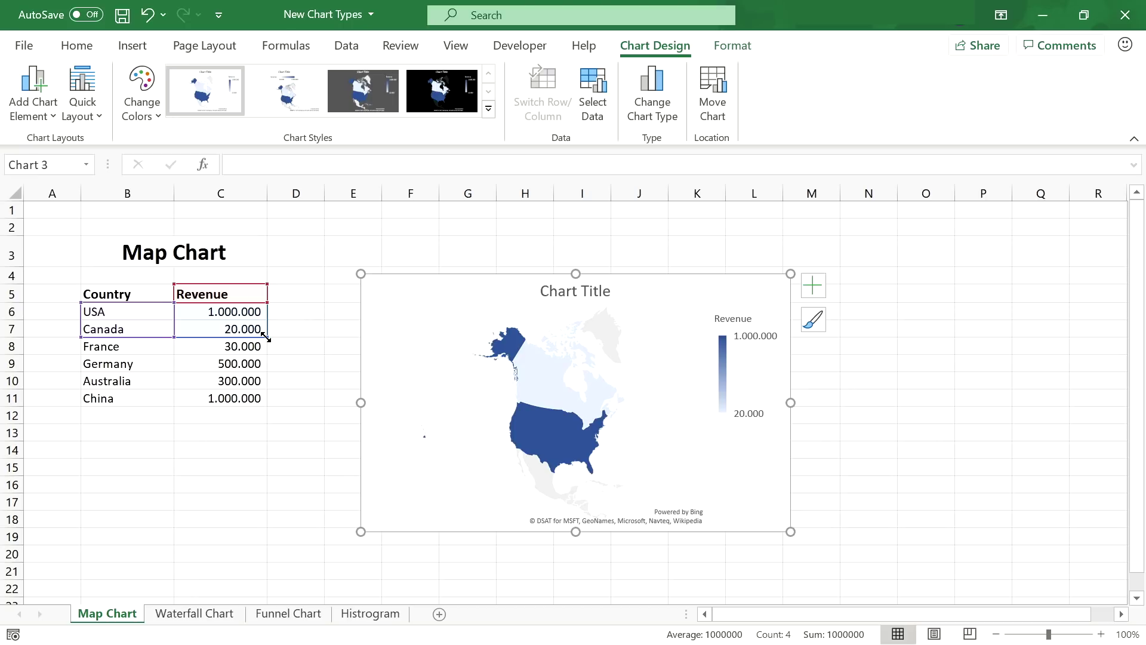
{"action": "left_click_drag", "start_coordinate": [266, 338], "coordinate": [264, 400]}
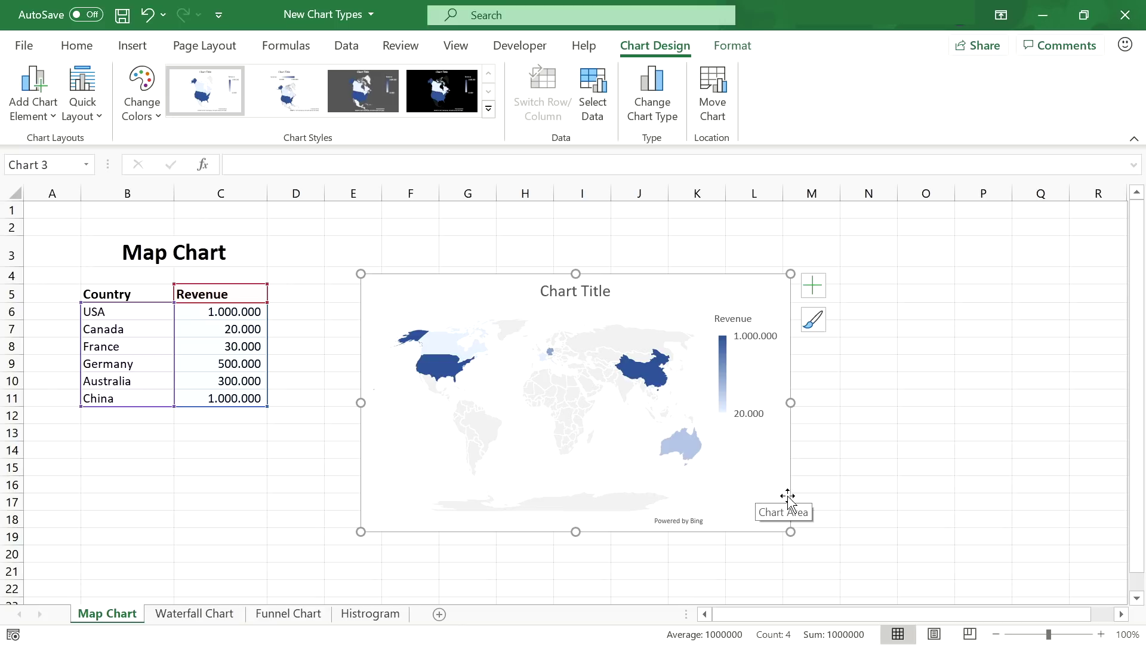
{"action": "left_click", "coordinate": [807, 498]}
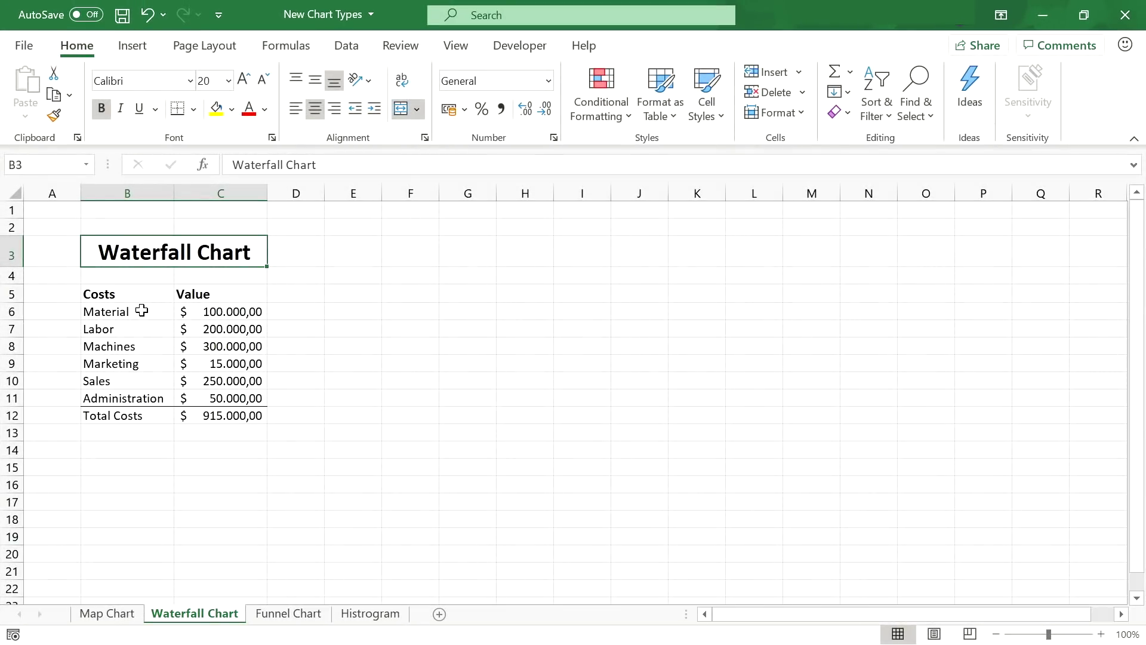
- Insert a waterfall chart of the cost table B5:C12 and nudge it up and left
{"action": "left_click_drag", "start_coordinate": [127, 293], "coordinate": [215, 415]}
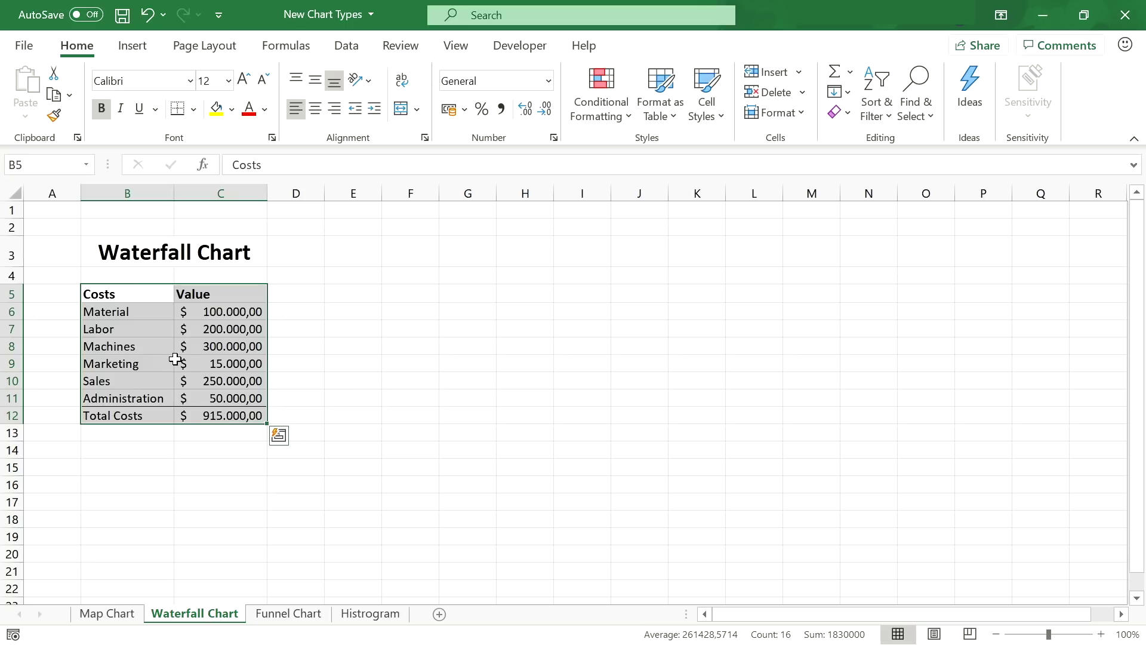
{"action": "left_click", "coordinate": [134, 46]}
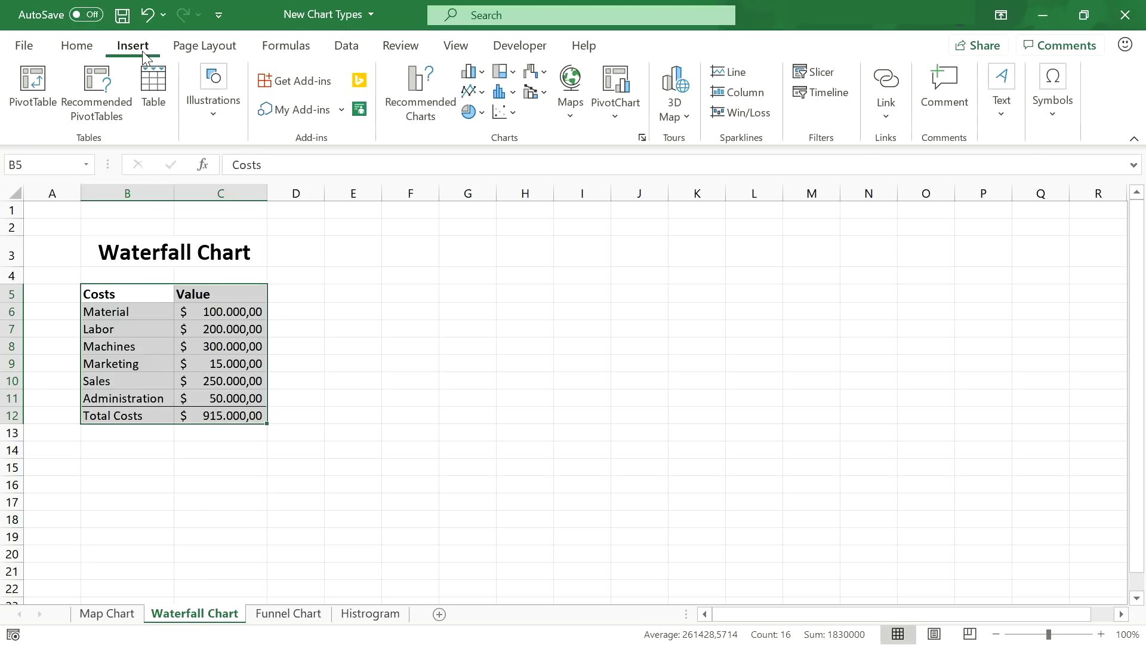
{"action": "left_click", "coordinate": [543, 76]}
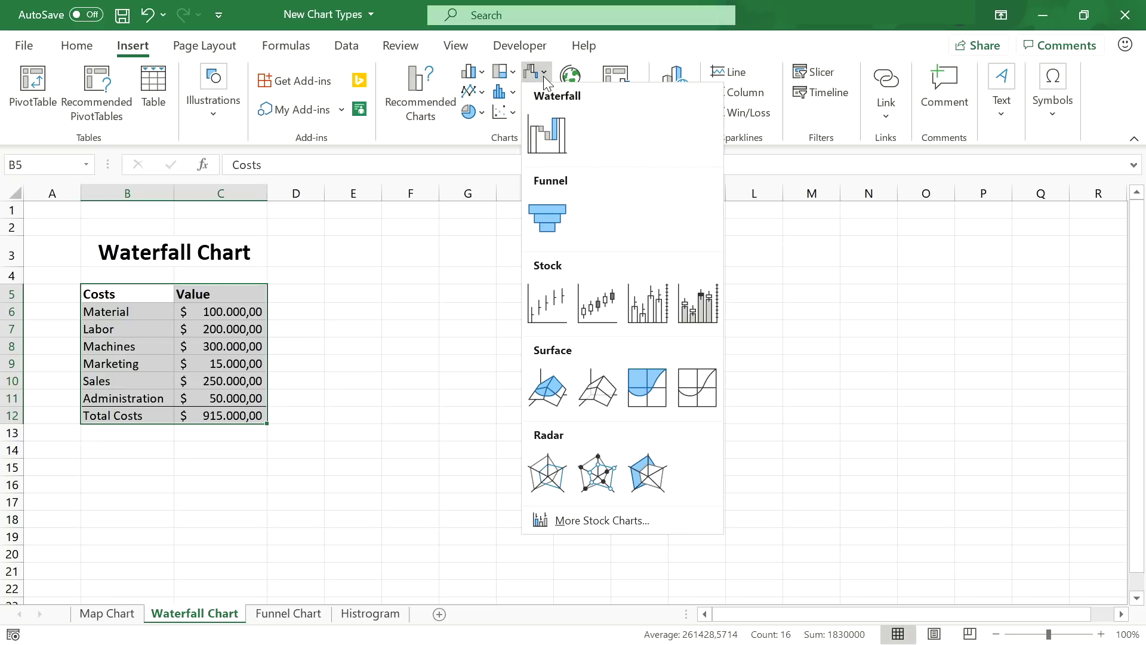
{"action": "left_click", "coordinate": [545, 138]}
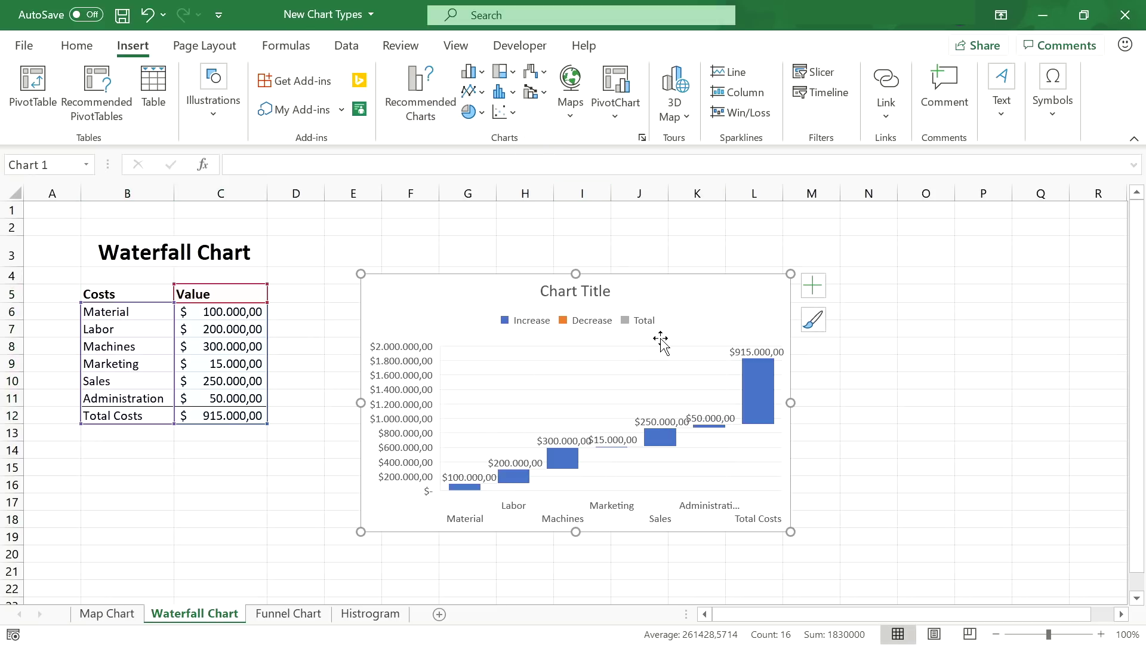
{"action": "left_click_drag", "start_coordinate": [670, 327], "coordinate": [645, 315]}
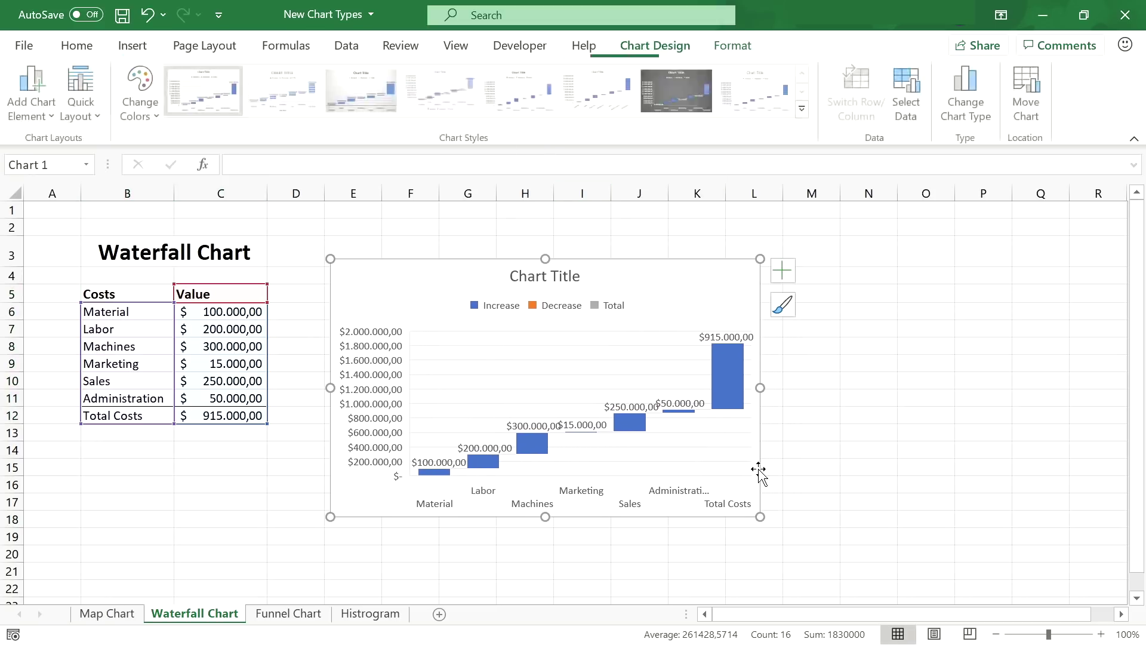
- Set the Total Costs bar as a total via Format Data Point
{"action": "left_click", "coordinate": [727, 373]}
{"action": "right_click", "coordinate": [727, 372]}
{"action": "left_click", "coordinate": [815, 599]}
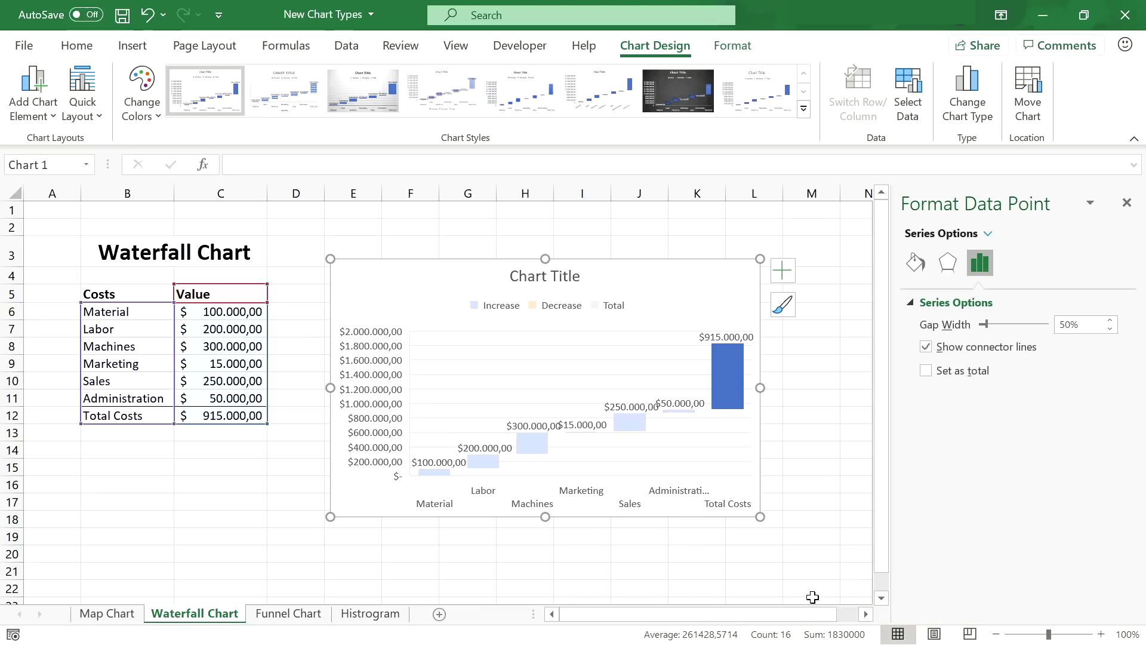
{"action": "left_click", "coordinate": [926, 371]}
{"action": "left_click", "coordinate": [1127, 202]}
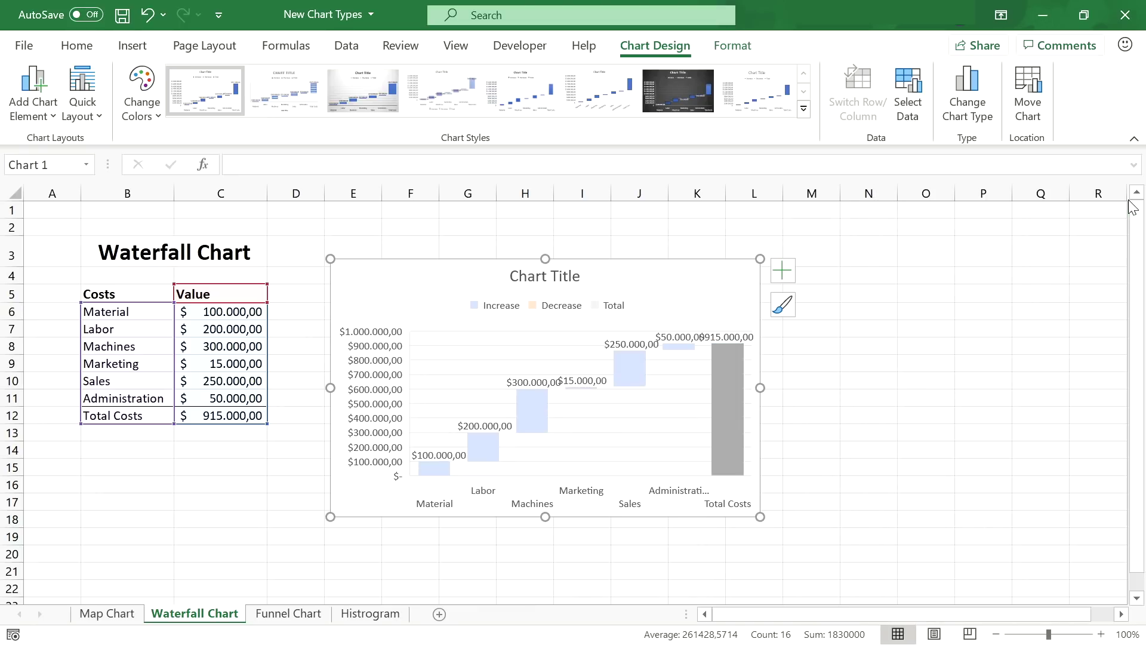
{"action": "left_click", "coordinate": [866, 382]}
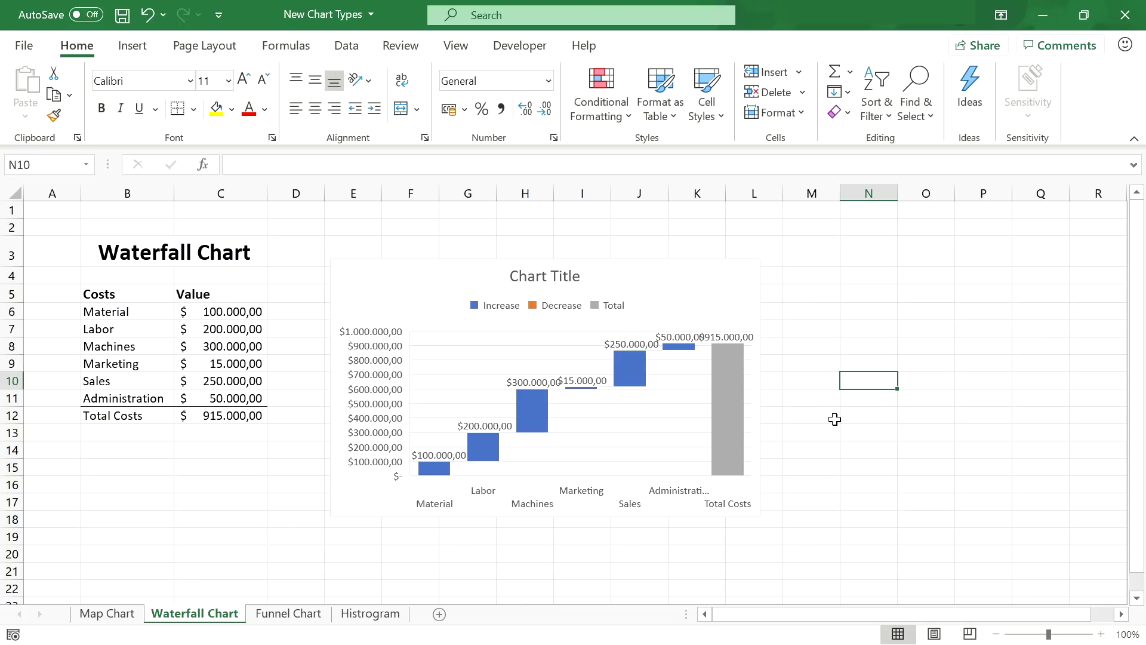
- Enter -50.000 as the Administration cost in C11 so Total Costs drops to 815.000
{"action": "left_click", "coordinate": [209, 400]}
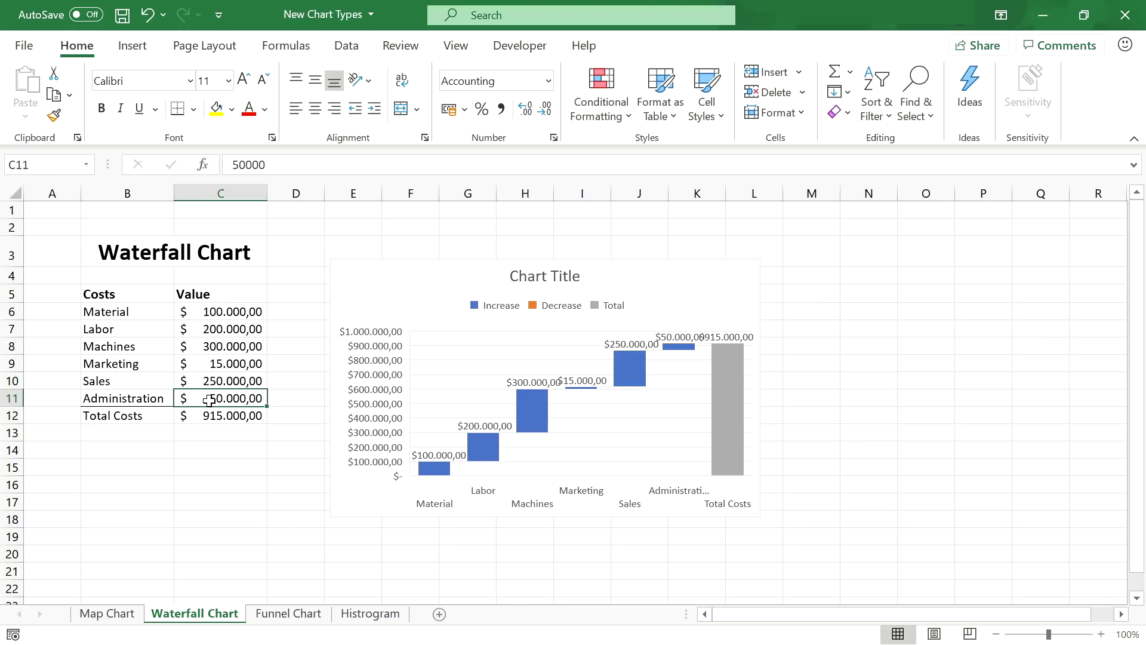
{"action": "type", "text": "-50"}
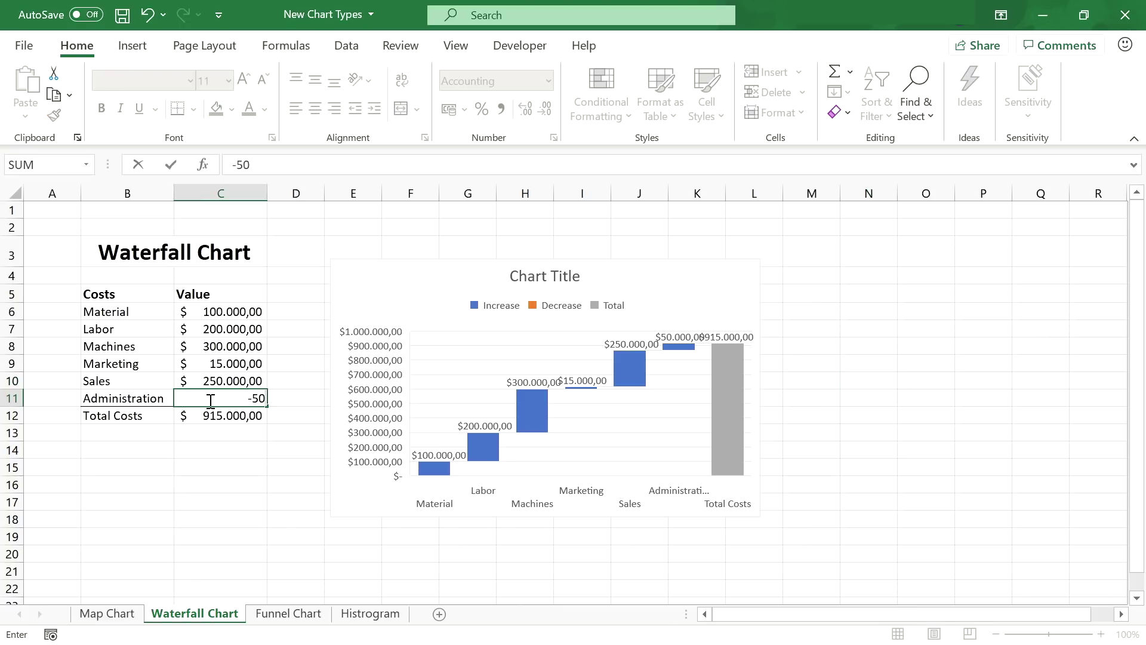
{"action": "type", "text": ".000"}
{"action": "key", "text": "Return"}
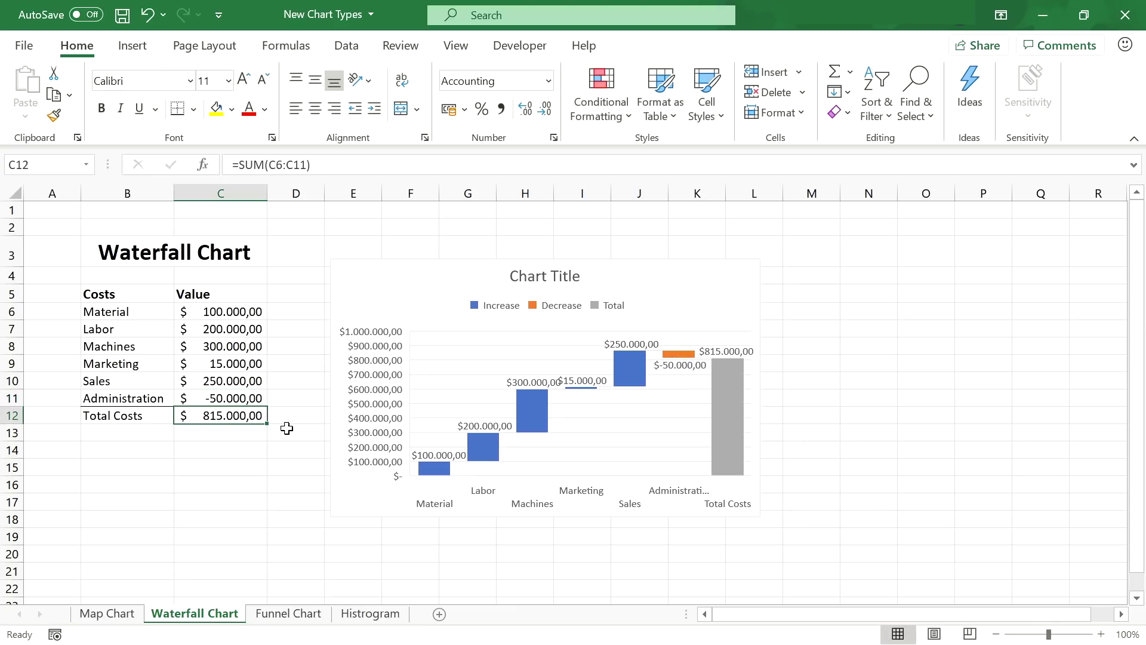
{"action": "mouse_move", "coordinate": [679, 364]}
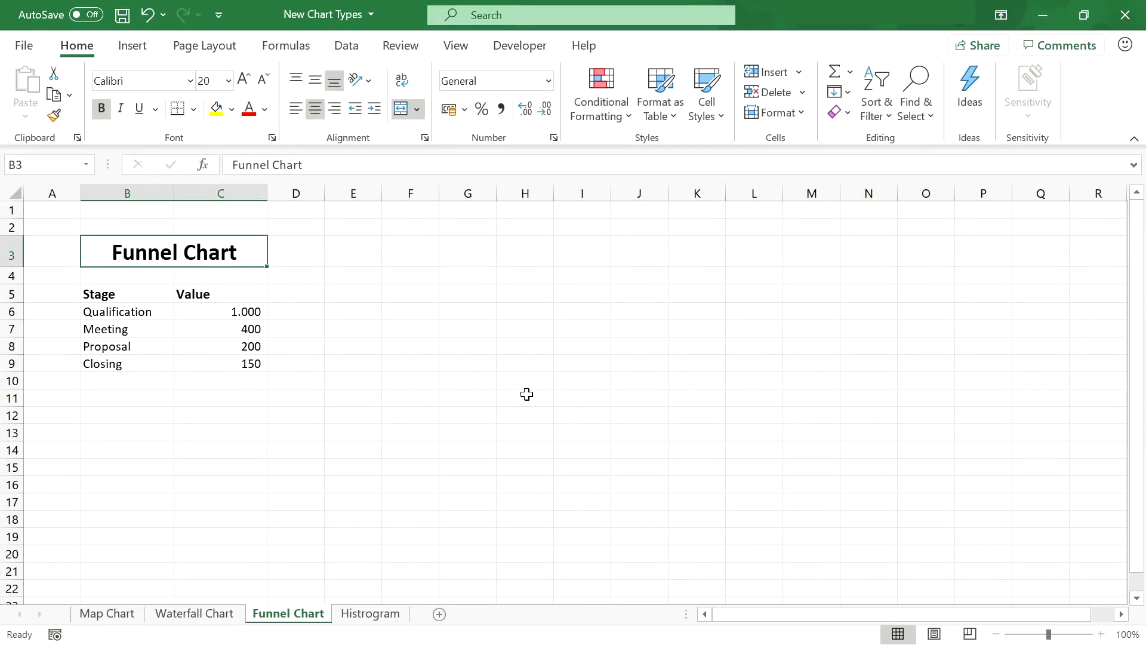
- Insert a funnel chart of the stages and values in B5:C9 and move it up and left
{"action": "left_click_drag", "start_coordinate": [98, 293], "coordinate": [107, 362]}
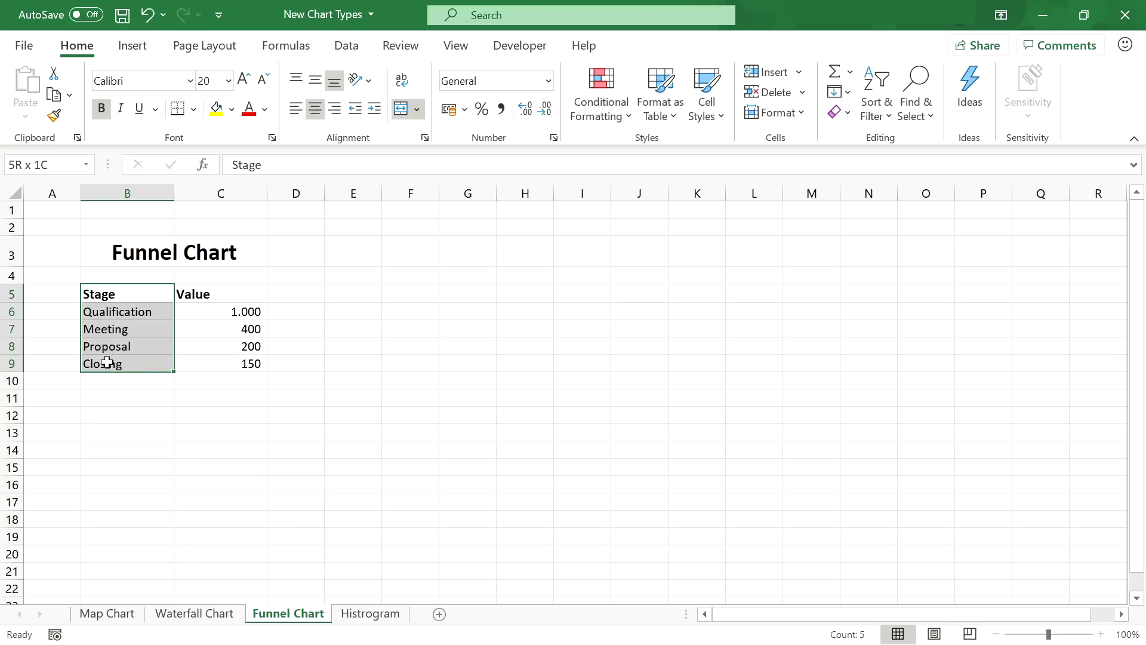
{"action": "left_click_drag", "start_coordinate": [107, 363], "coordinate": [200, 361]}
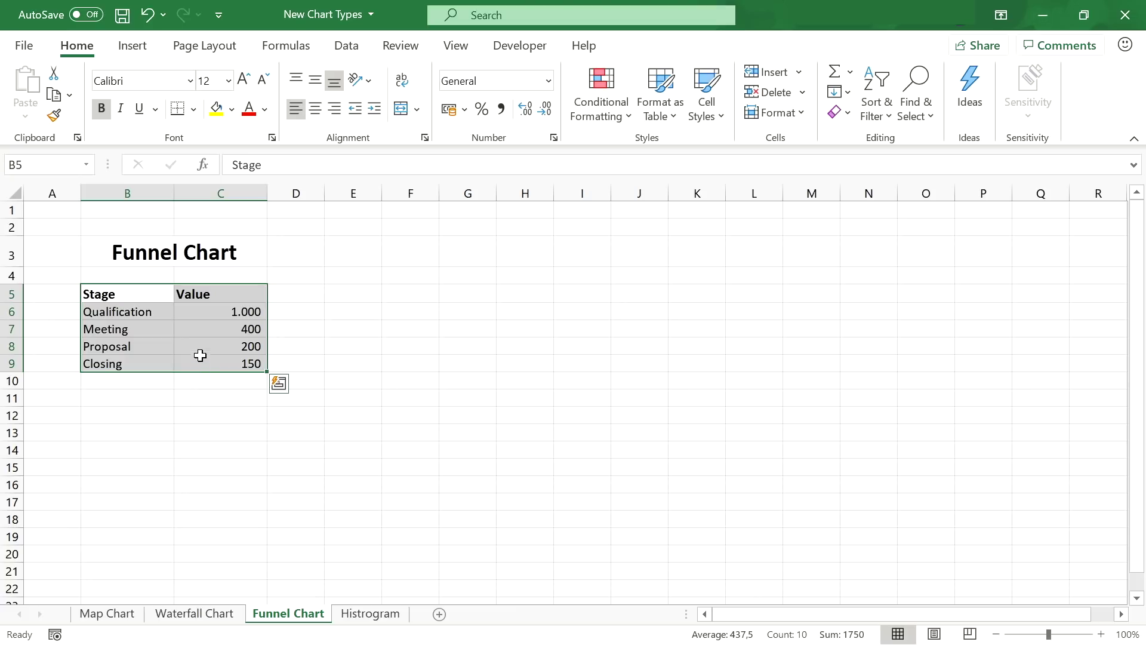
{"action": "left_click", "coordinate": [128, 52]}
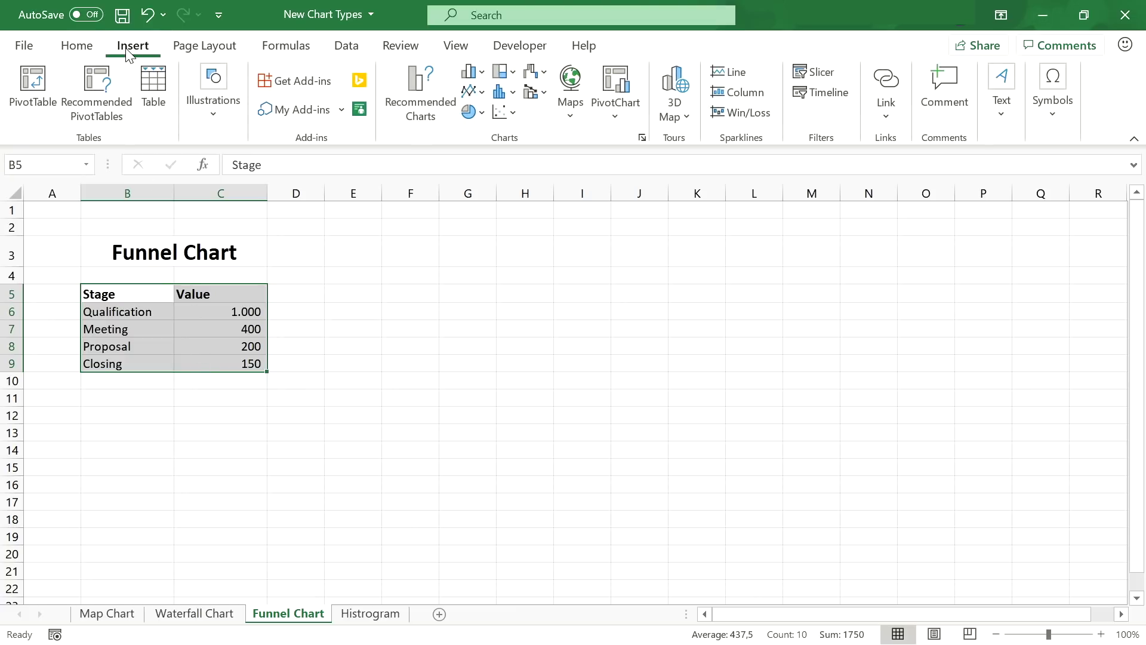
{"action": "left_click", "coordinate": [539, 70]}
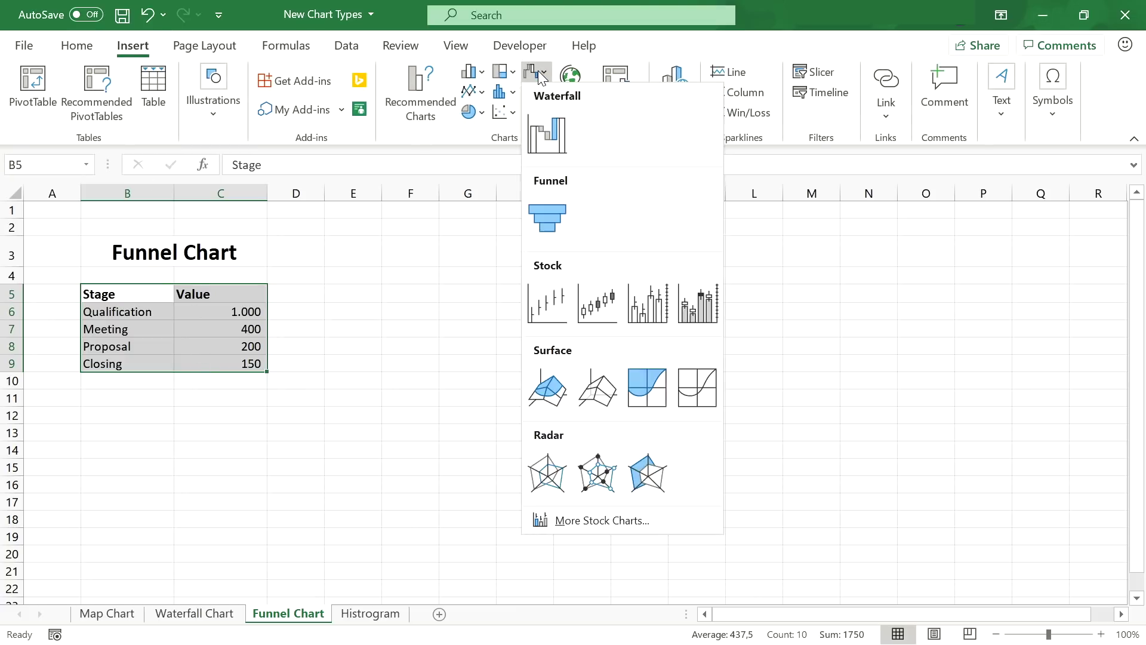
{"action": "left_click", "coordinate": [544, 216]}
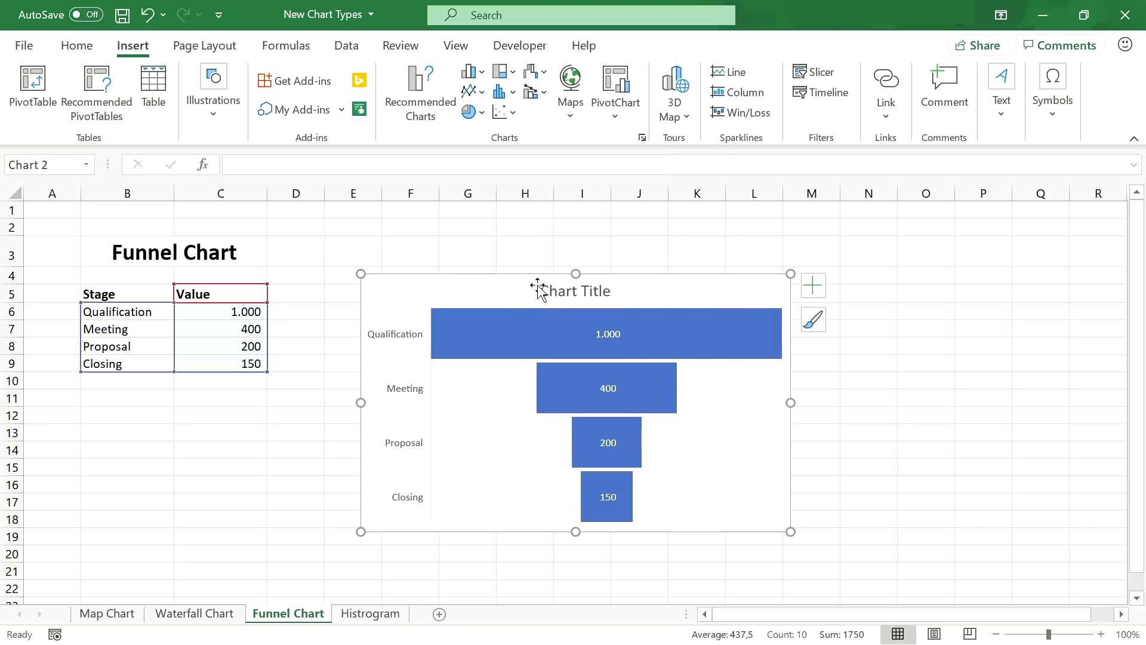
{"action": "left_click_drag", "start_coordinate": [509, 286], "coordinate": [487, 266]}
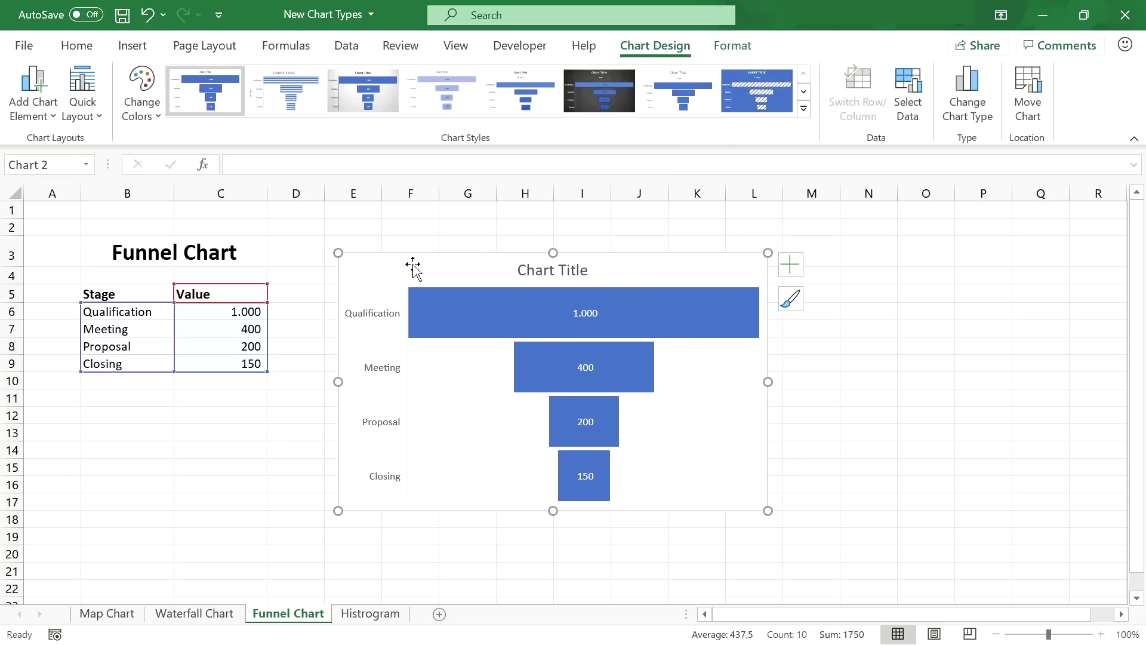
{"action": "left_click", "coordinate": [315, 278]}
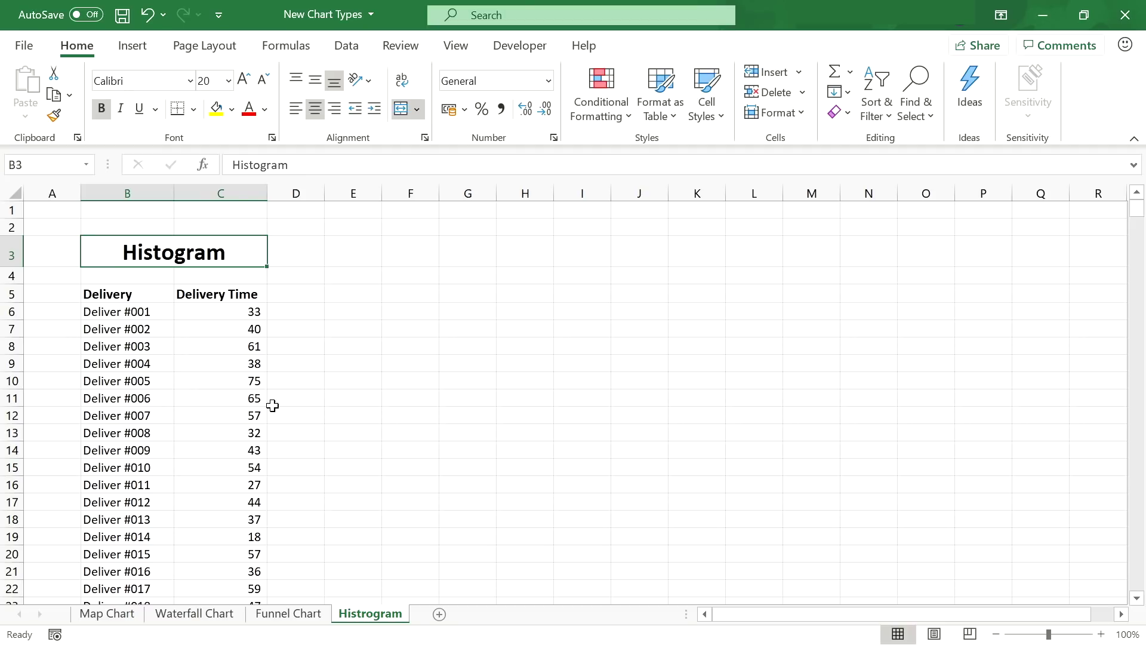
- Insert a histogram of the Delivery column from B5 and shift it slightly left
{"action": "left_click", "coordinate": [139, 293]}
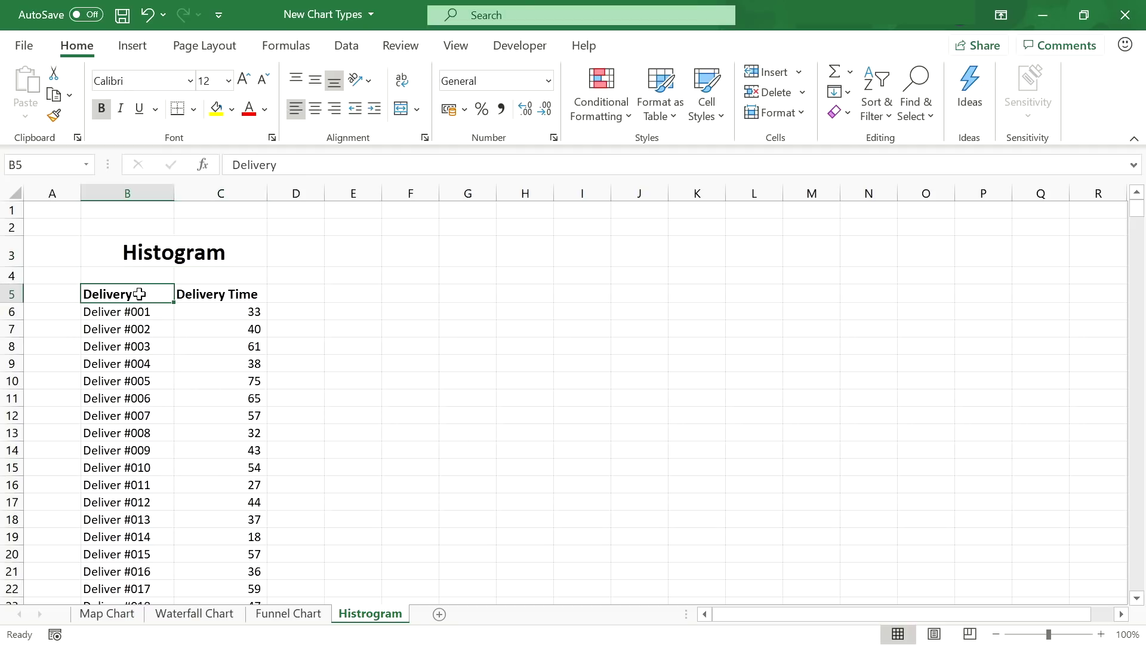
{"action": "left_click", "coordinate": [133, 46]}
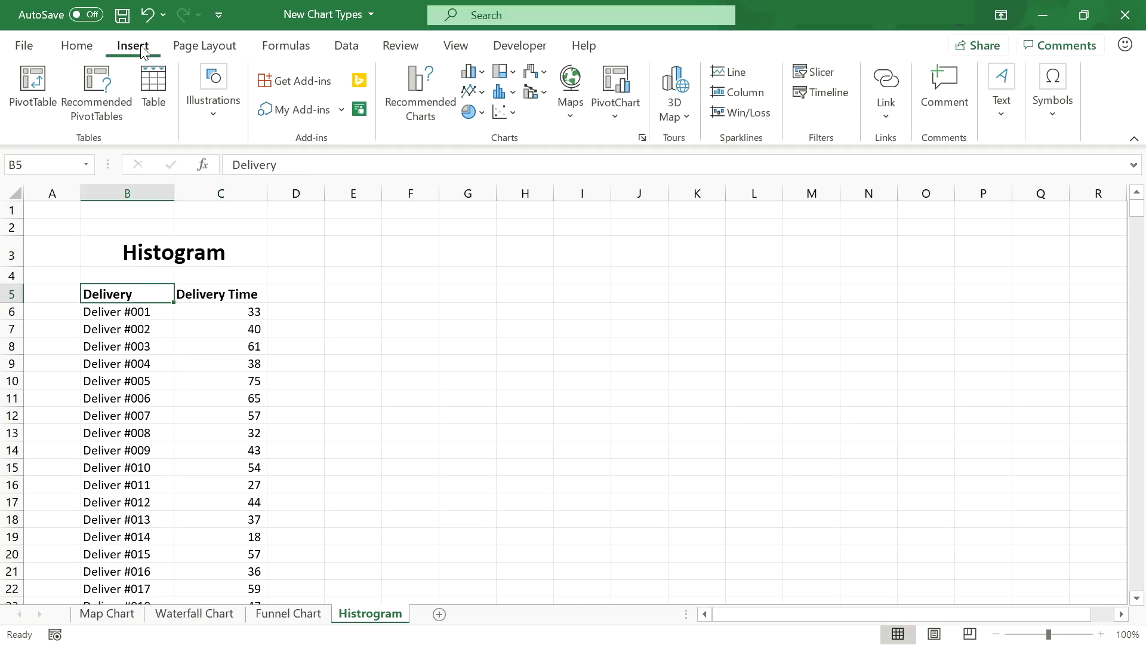
{"action": "left_click", "coordinate": [510, 97]}
{"action": "left_click", "coordinate": [514, 164]}
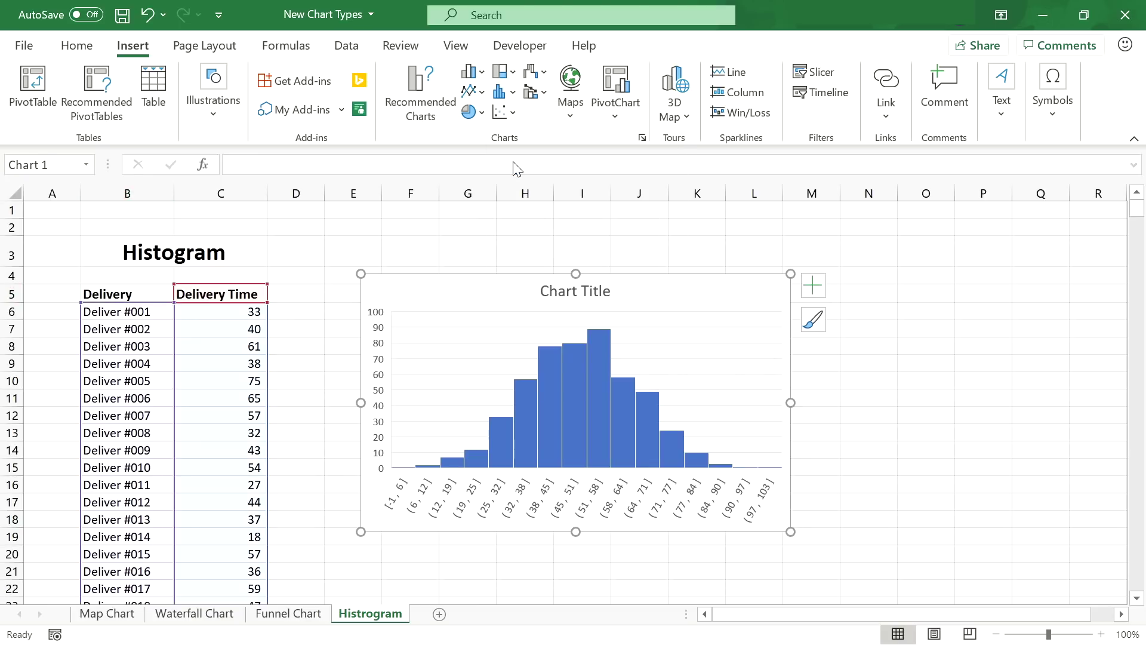
{"action": "left_click_drag", "start_coordinate": [654, 289], "coordinate": [619, 284]}
{"action": "left_click", "coordinate": [818, 398]}
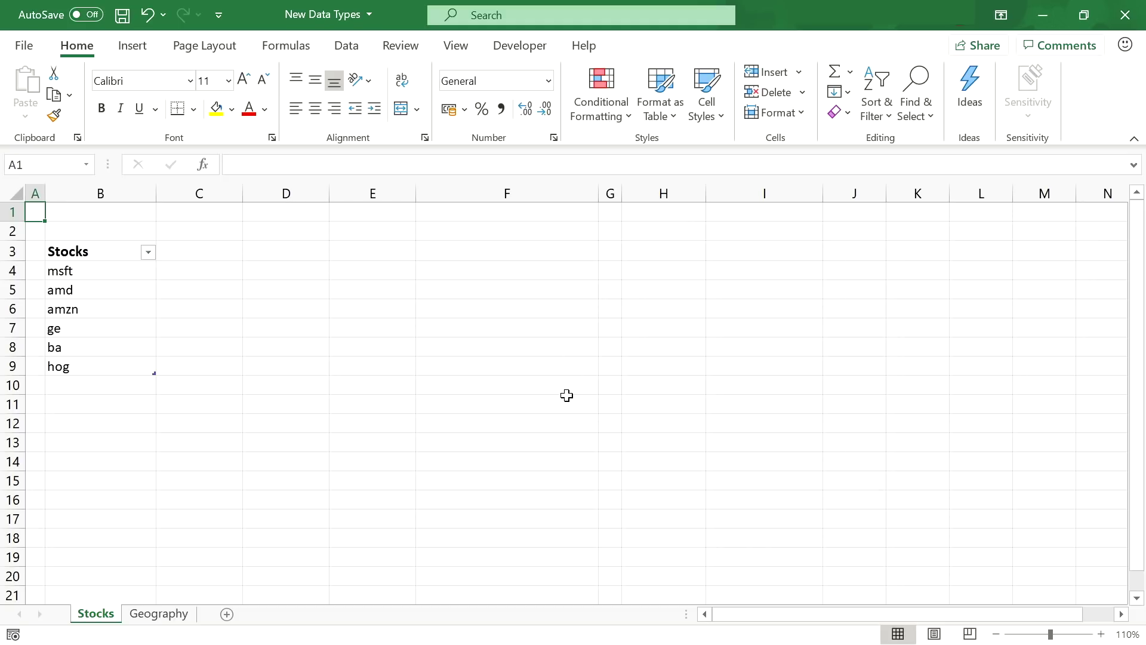
- Convert the six tickers (msft to hog) to the Stocks data type and widen column B
{"action": "left_click", "coordinate": [118, 252]}
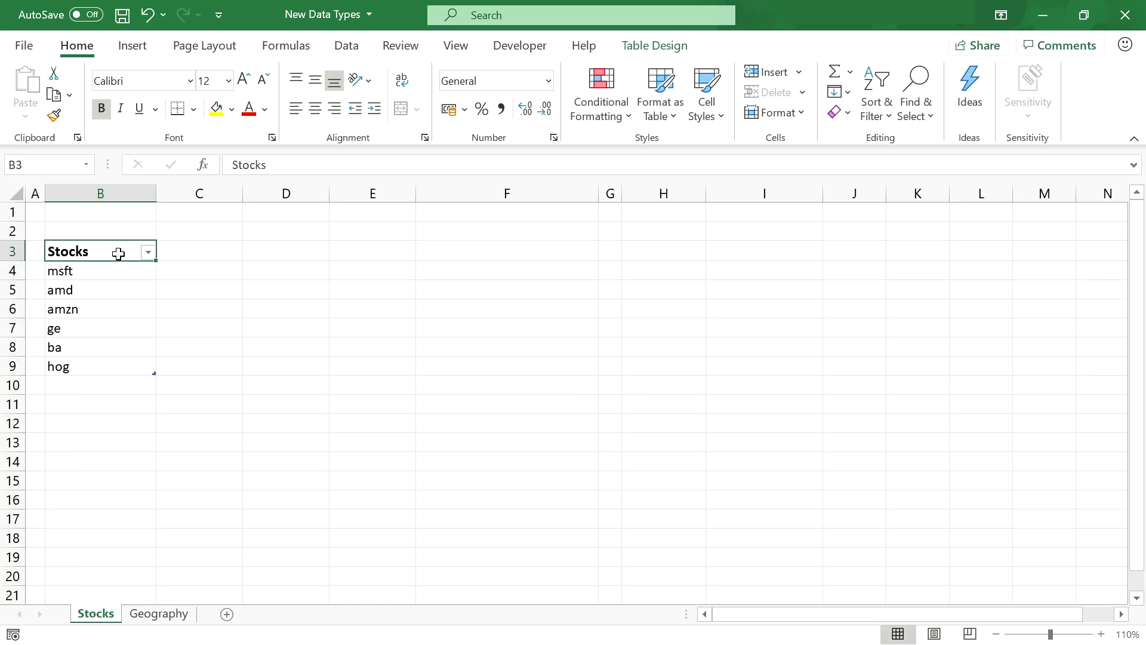
{"action": "left_click_drag", "start_coordinate": [118, 271], "coordinate": [113, 369]}
{"action": "left_click", "coordinate": [348, 47]}
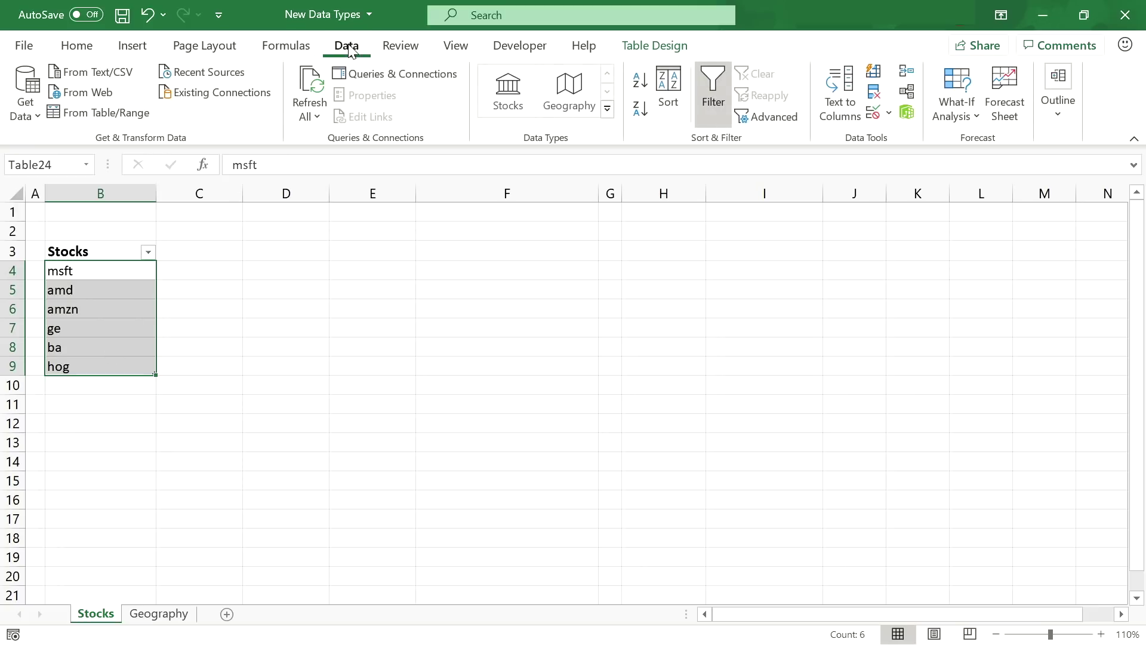
{"action": "left_click", "coordinate": [506, 94]}
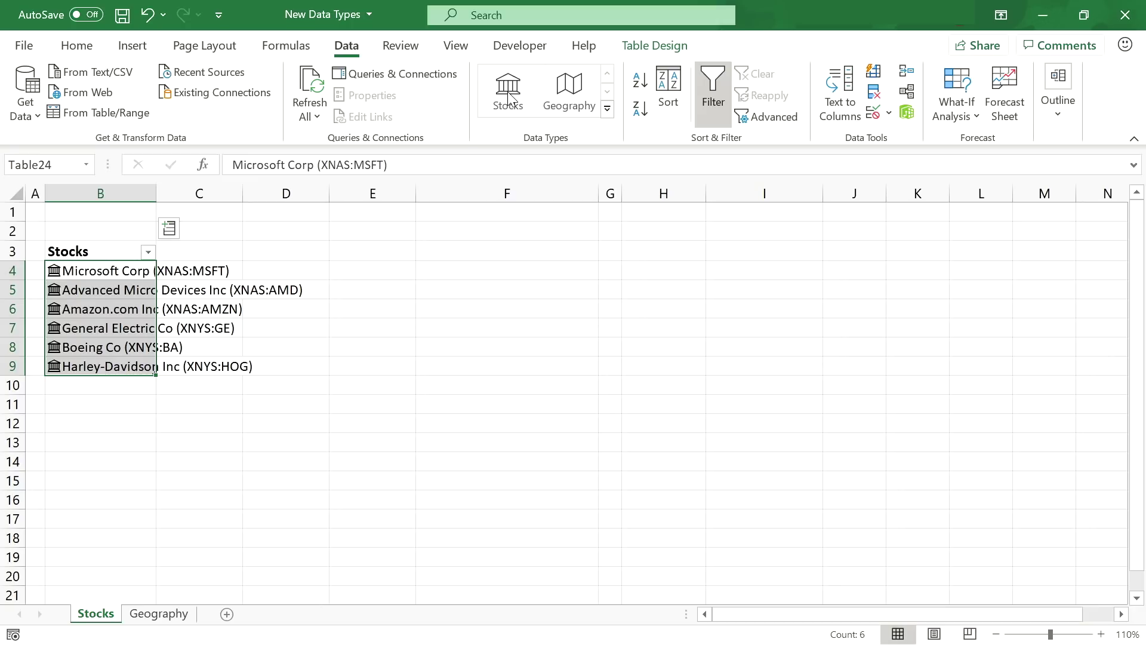
{"action": "left_click_drag", "start_coordinate": [157, 193], "coordinate": [311, 206]}
- View the Microsoft Corp stock details card, then close it
{"action": "left_click", "coordinate": [234, 272]}
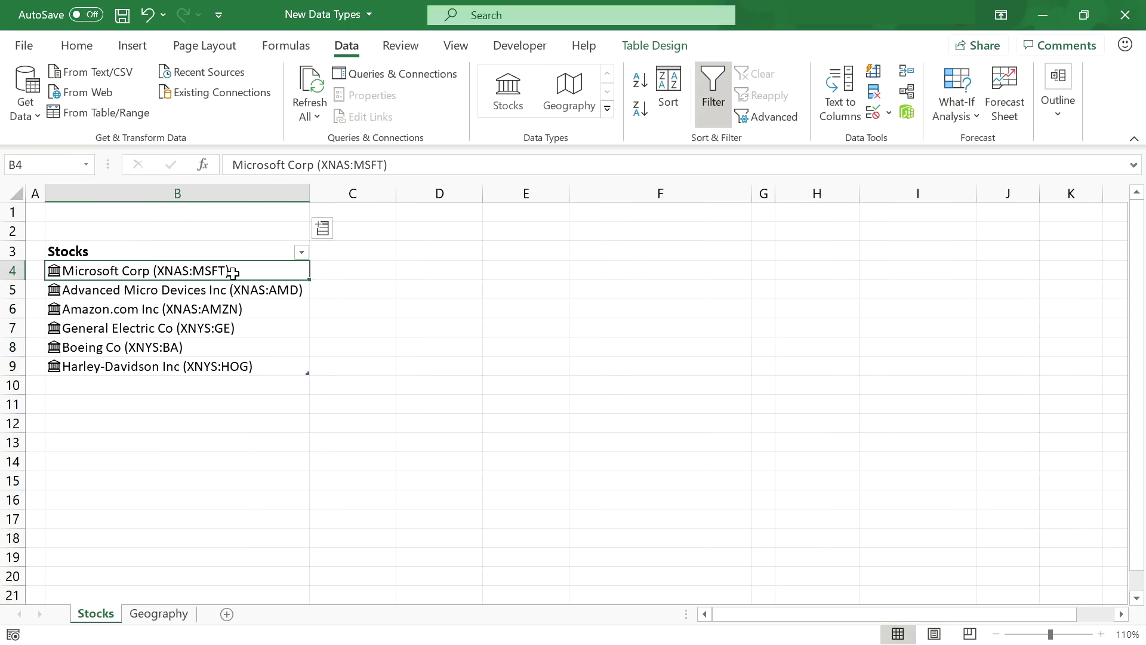
{"action": "left_click", "coordinate": [54, 272]}
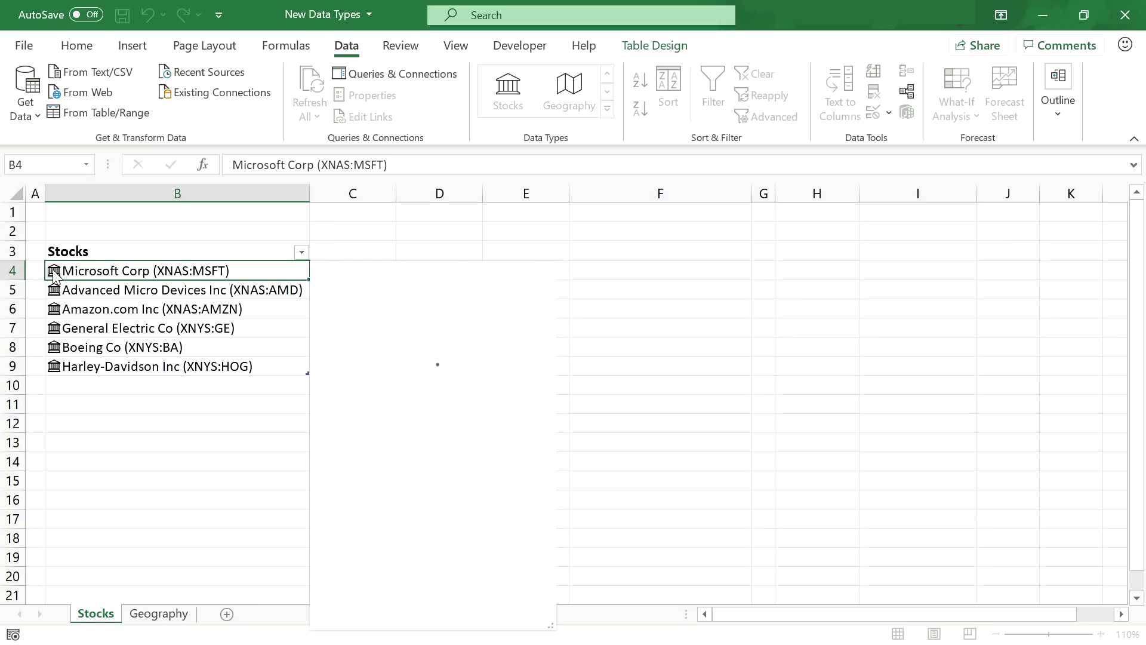
{"action": "scroll", "coordinate": [440, 329], "scroll_direction": "down", "scroll_amount": 10}
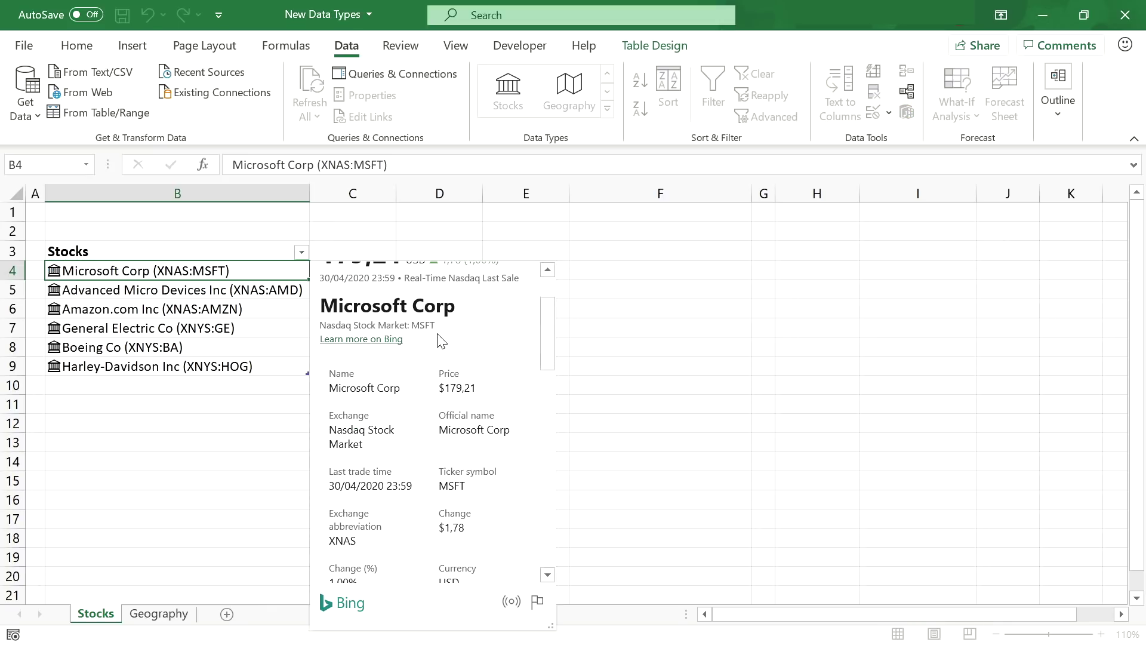
{"action": "scroll", "coordinate": [440, 344], "scroll_direction": "up", "scroll_amount": 10}
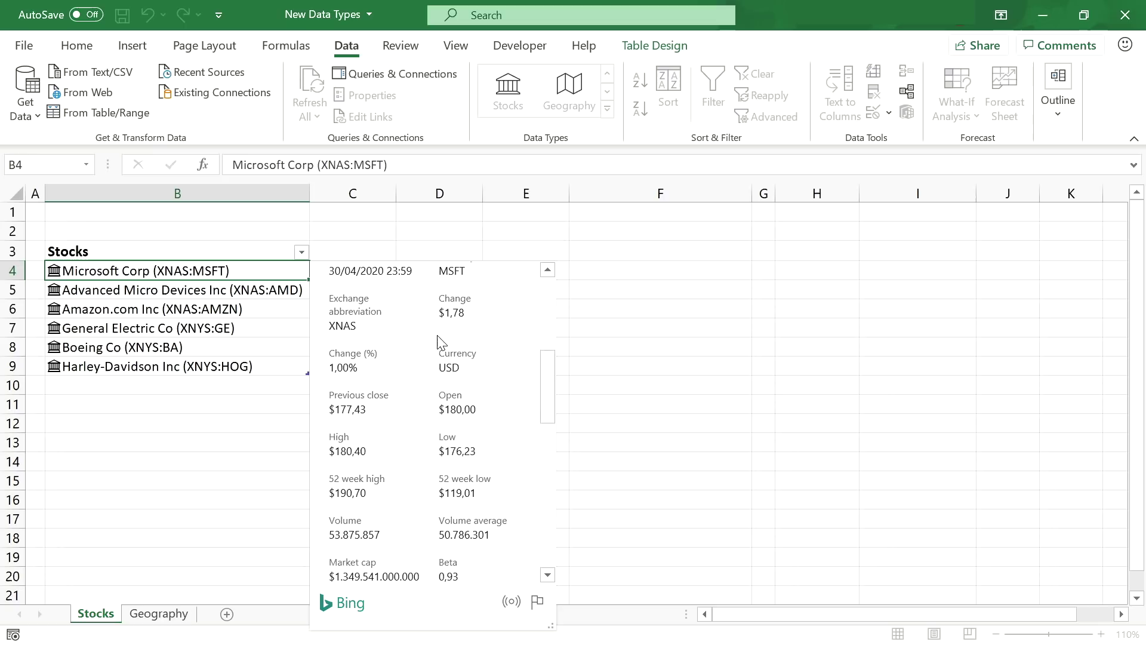
{"action": "left_click", "coordinate": [191, 266]}
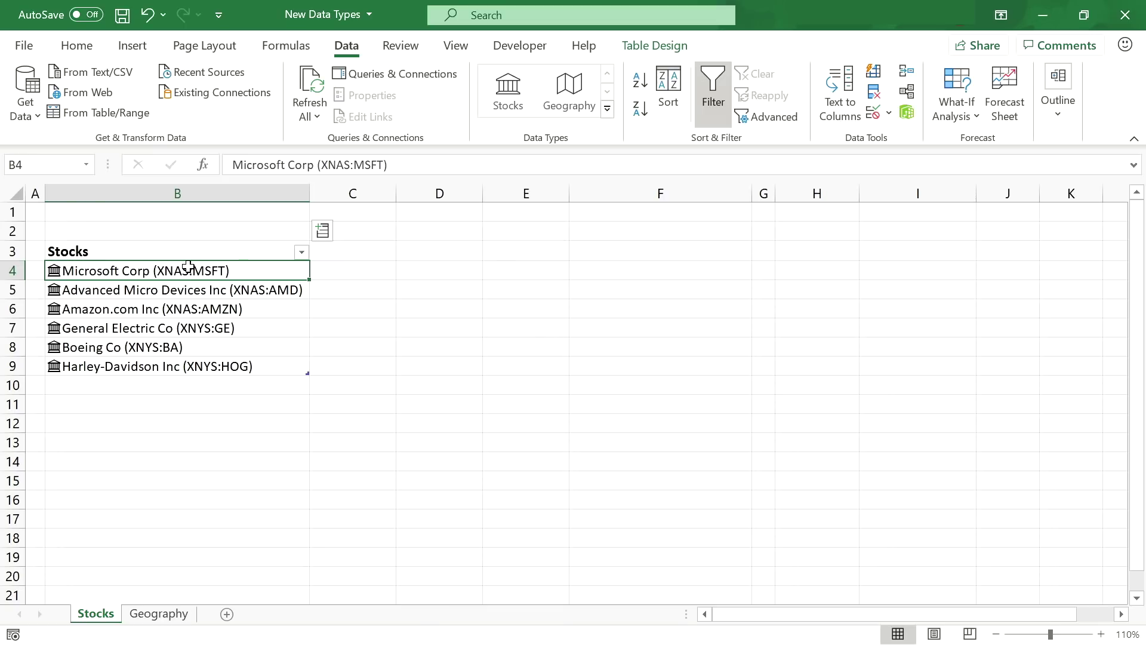
- Add Price, High, Low and Market cap columns to the stocks table
{"action": "left_click", "coordinate": [323, 233]}
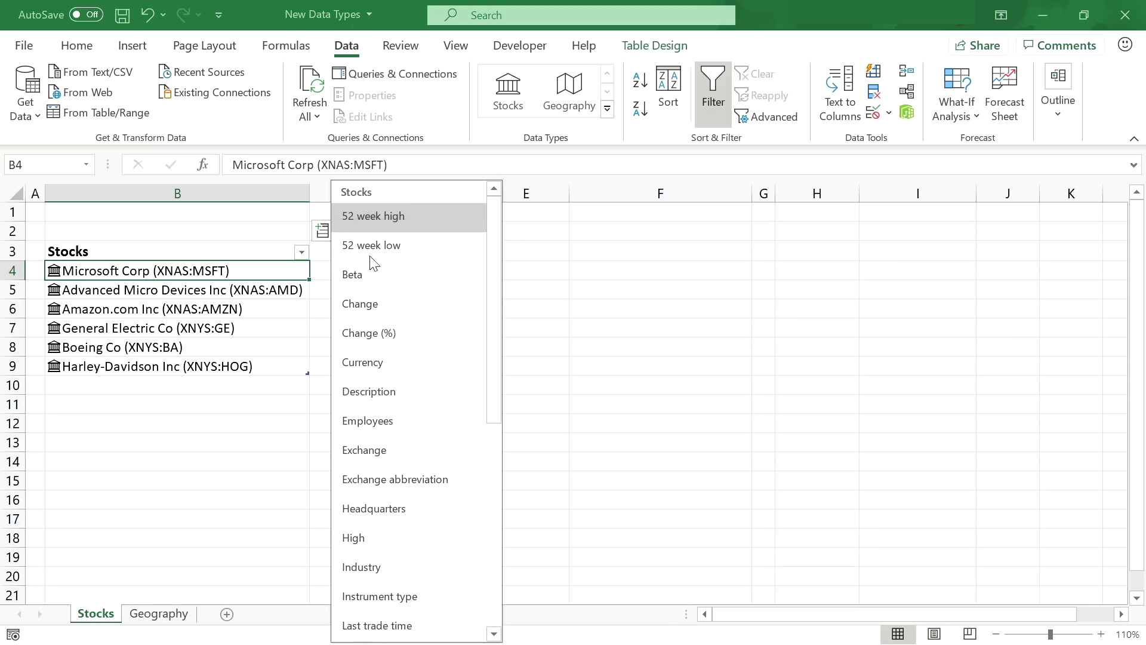
{"action": "scroll", "coordinate": [402, 445], "scroll_direction": "down", "scroll_amount": 3}
{"action": "scroll", "coordinate": [404, 448], "scroll_direction": "down", "scroll_amount": 1}
{"action": "left_click", "coordinate": [401, 587]}
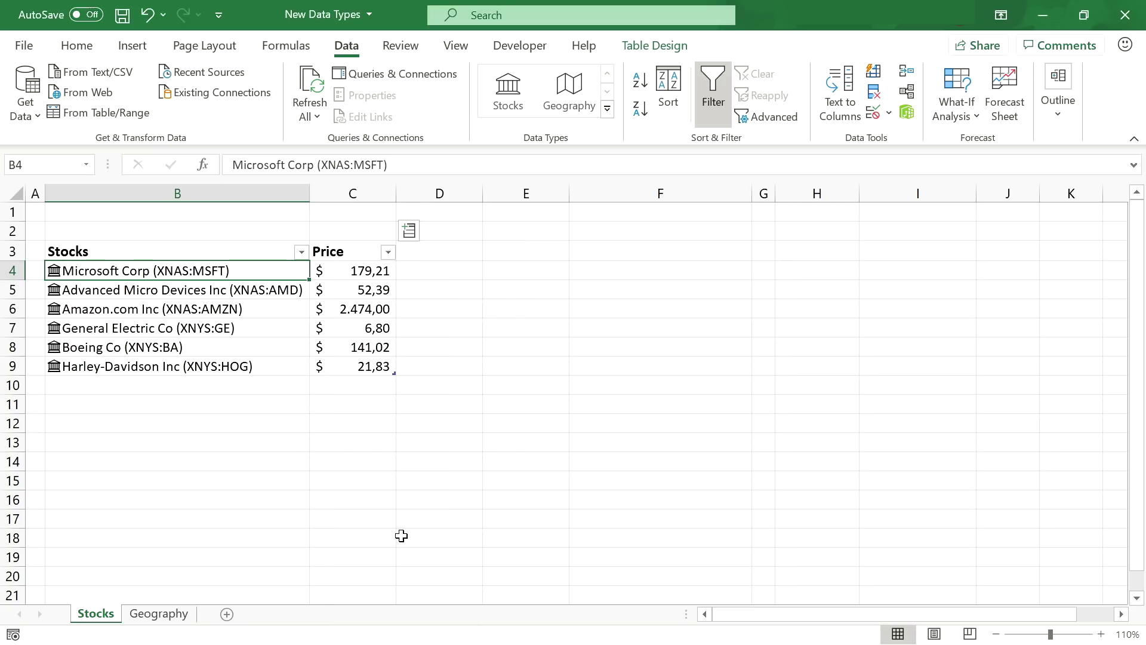
{"action": "left_click", "coordinate": [407, 236]}
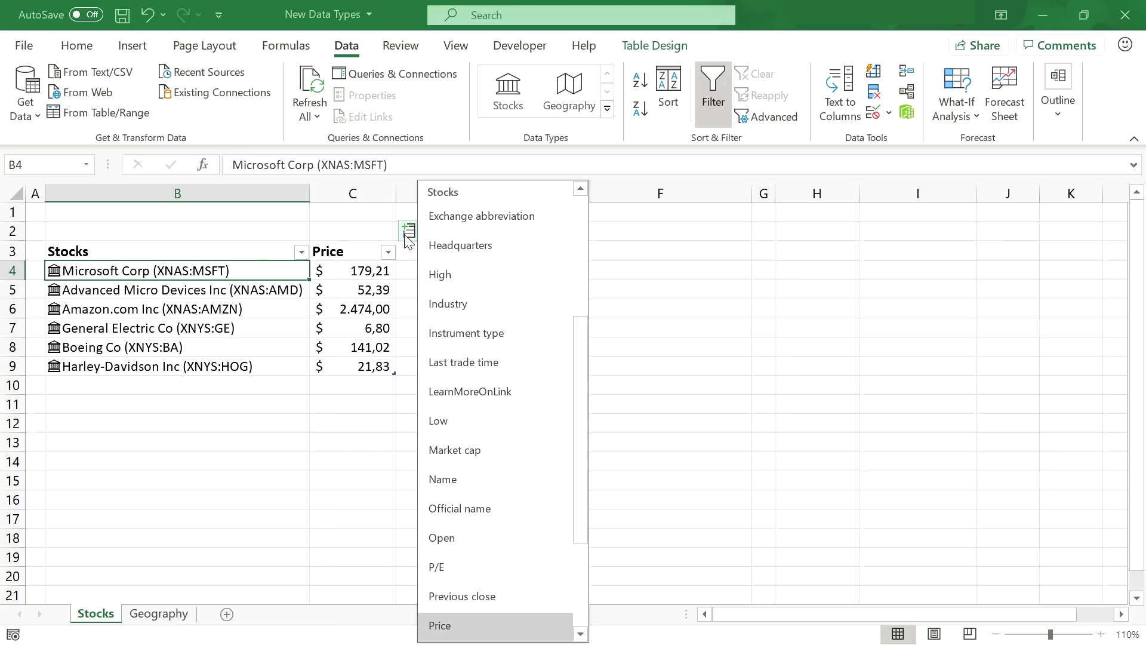
{"action": "left_click", "coordinate": [490, 276]}
{"action": "left_click", "coordinate": [496, 233]}
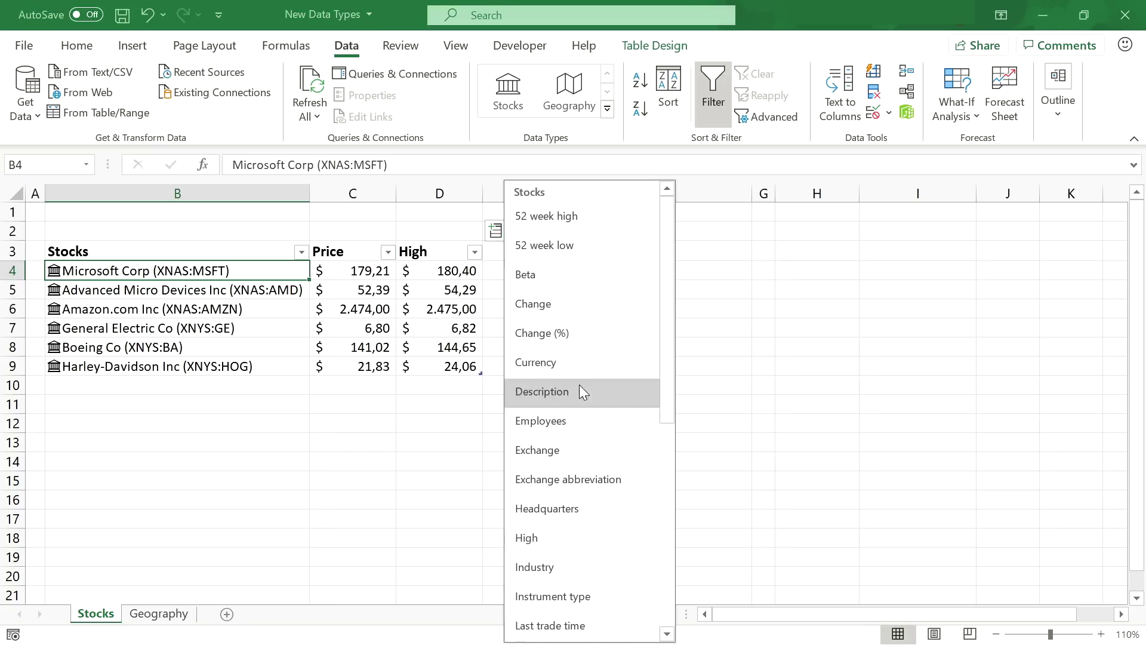
{"action": "scroll", "coordinate": [576, 385], "scroll_direction": "down", "scroll_amount": 1}
{"action": "left_click", "coordinate": [583, 598]}
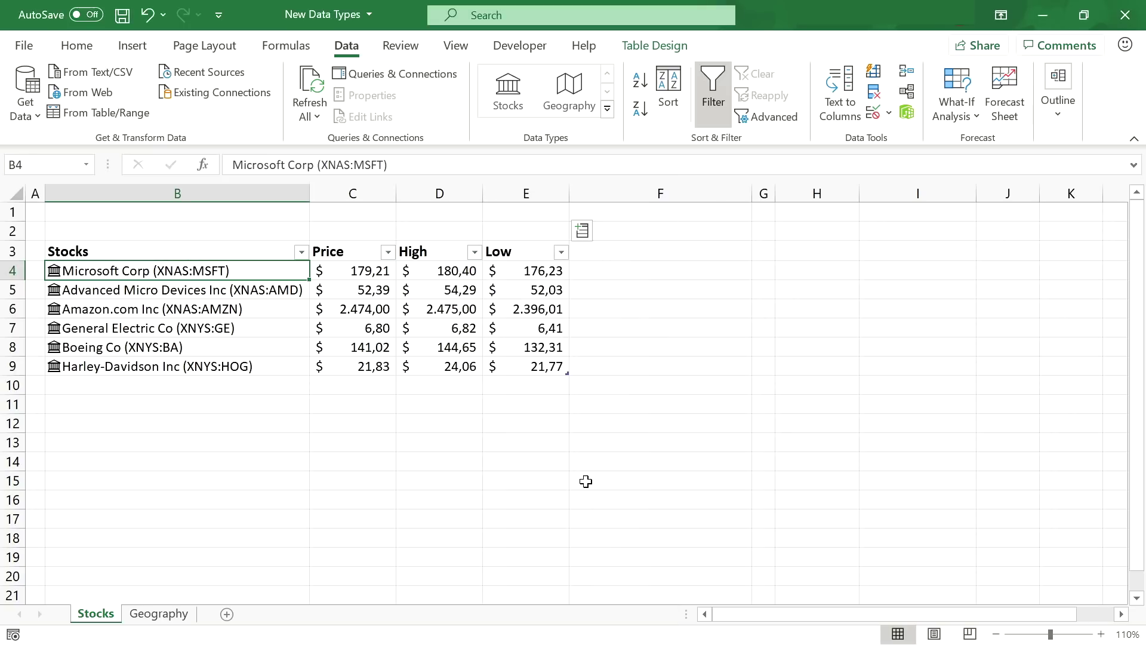
{"action": "left_click", "coordinate": [582, 231]}
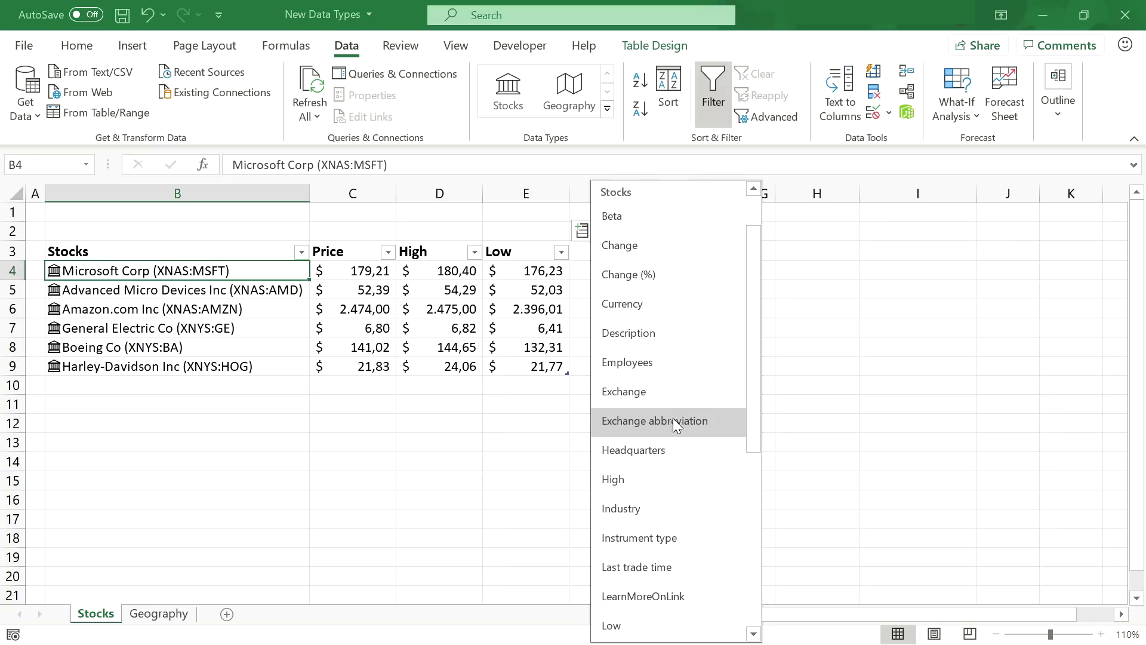
{"action": "scroll", "coordinate": [669, 425], "scroll_direction": "down", "scroll_amount": 1}
{"action": "left_click", "coordinate": [672, 568]}
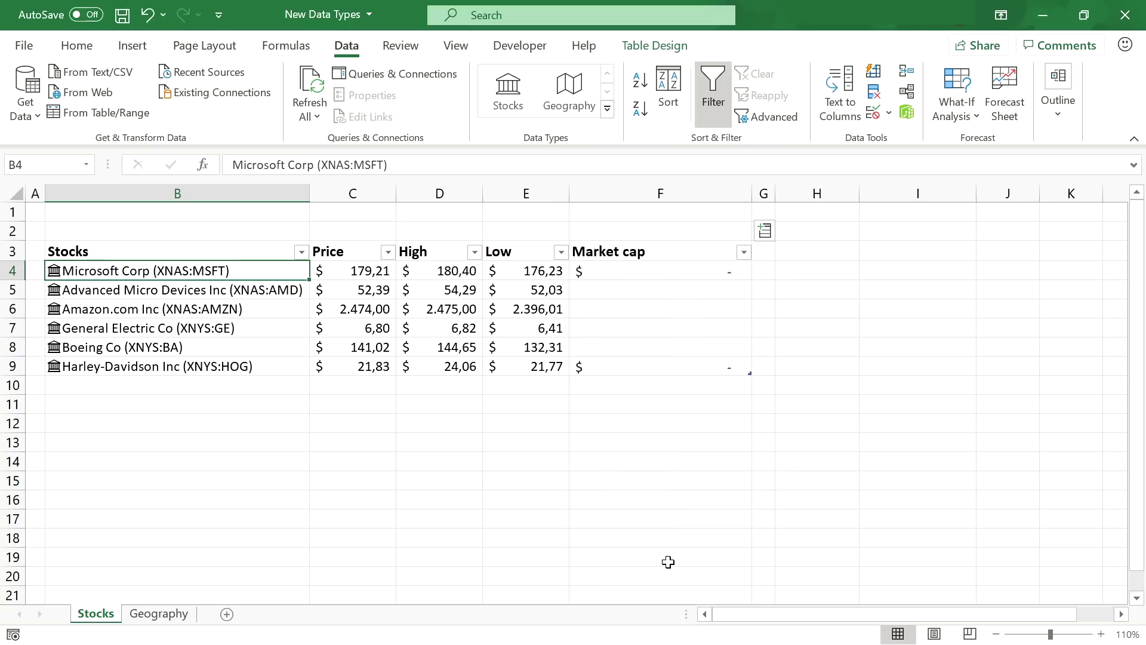
- Add a '# in Portfolio' column with counts 100, 50, 30, 200, 40, 150 and a 'Live Value' heading
{"action": "left_click", "coordinate": [814, 250]}
{"action": "type", "text": "# in Portfolio 100 50 30 200 40 150"}
{"action": "key", "text": "Return"}
{"action": "left_click", "coordinate": [888, 249]}
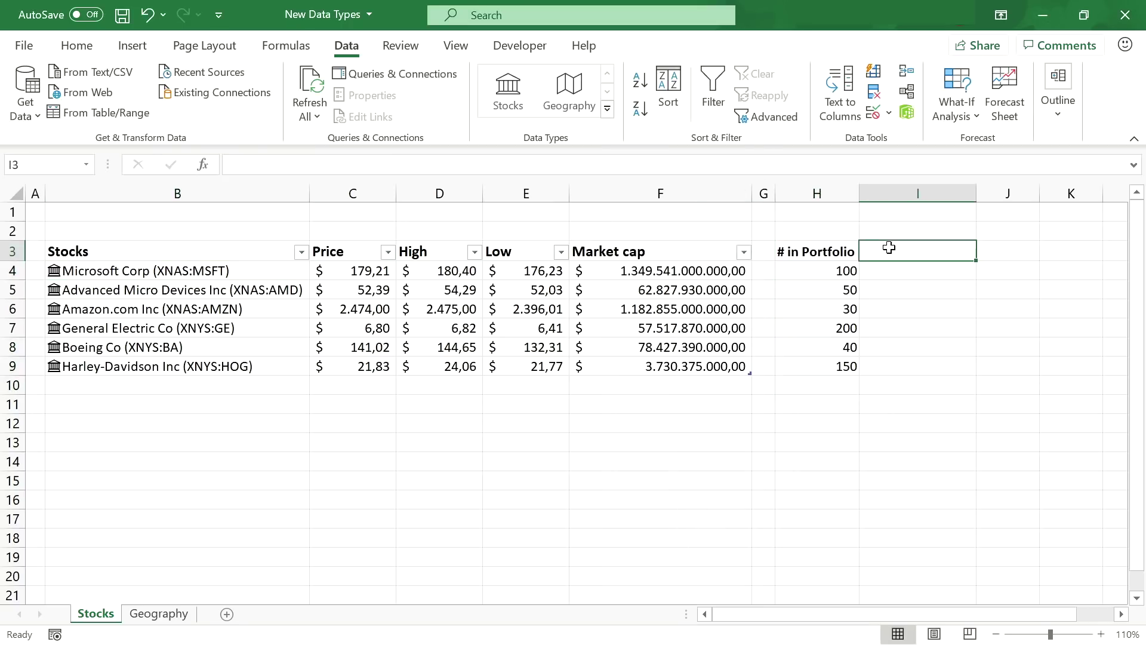
{"action": "type", "text": "Live Value"}
{"action": "key", "text": "Return"}
{"action": "type", "text": "="}
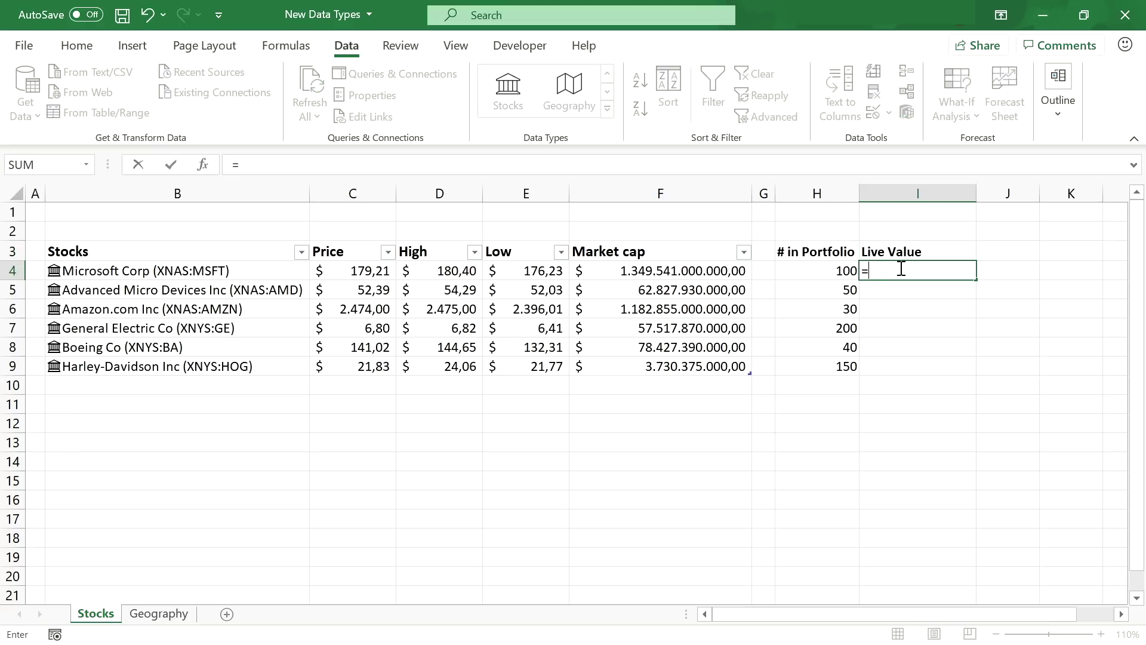
{"action": "left_click", "coordinate": [828, 271]}
{"action": "type", "text": "*"}
{"action": "left_click", "coordinate": [348, 267]}
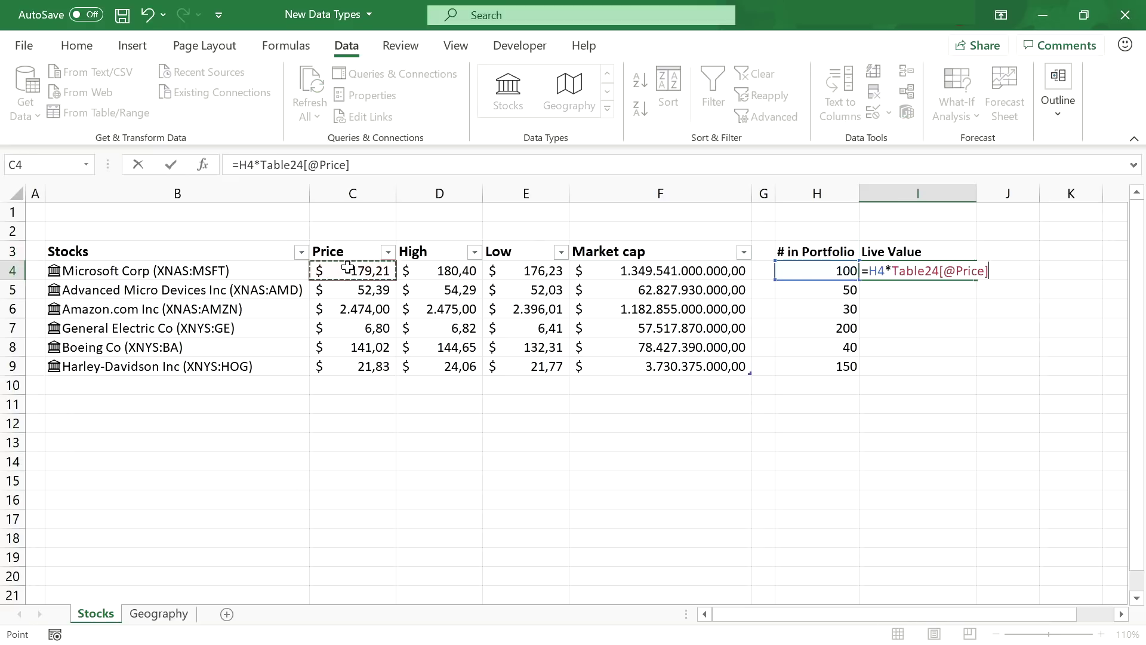
{"action": "key", "text": "Return"}
{"action": "left_click", "coordinate": [903, 276]}
{"action": "double_click", "coordinate": [976, 281]}
{"action": "left_click", "coordinate": [947, 400]}
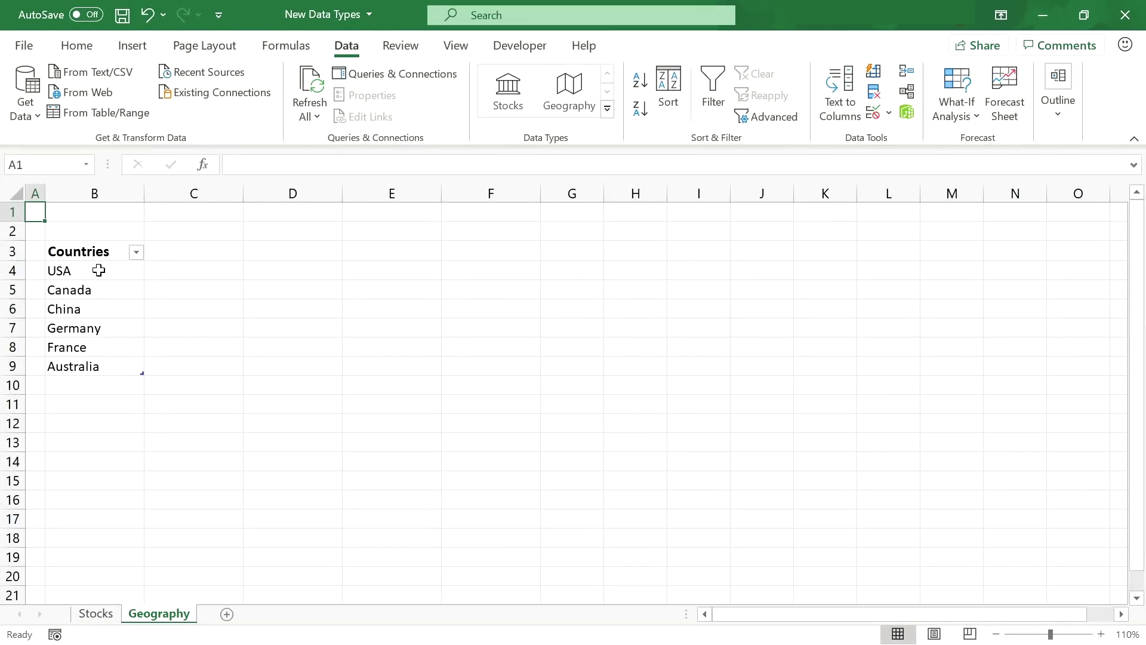
- Convert the six countries to the Geography data type and add GDP, Population and Leader(s) columns
{"action": "left_click_drag", "start_coordinate": [98, 271], "coordinate": [84, 369]}
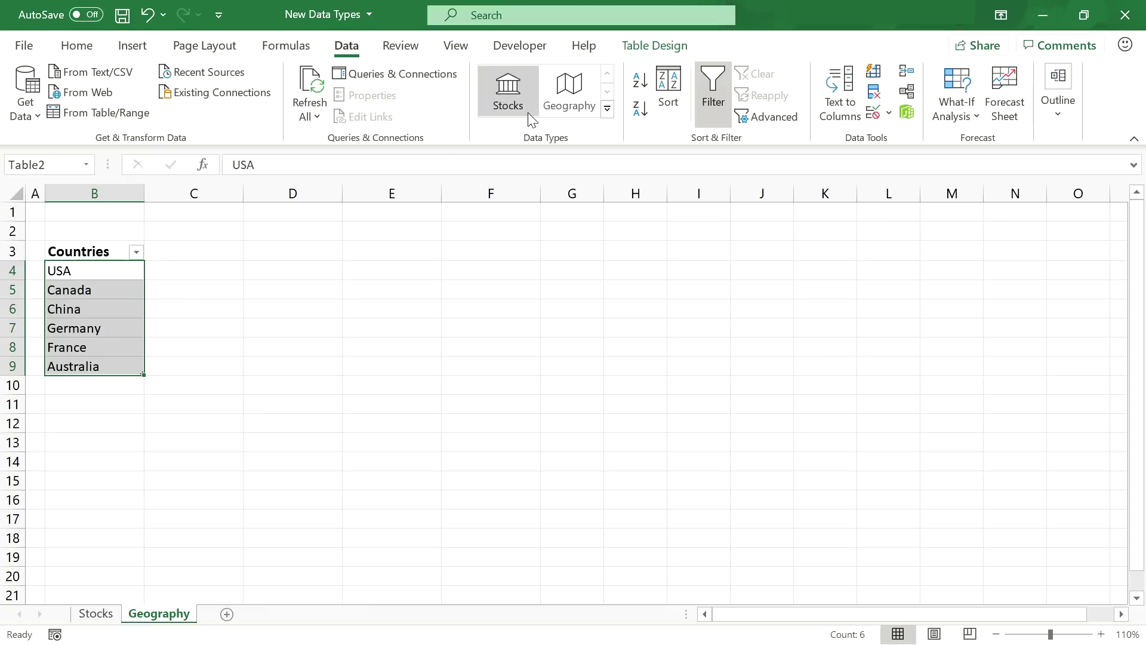
{"action": "left_click", "coordinate": [570, 89]}
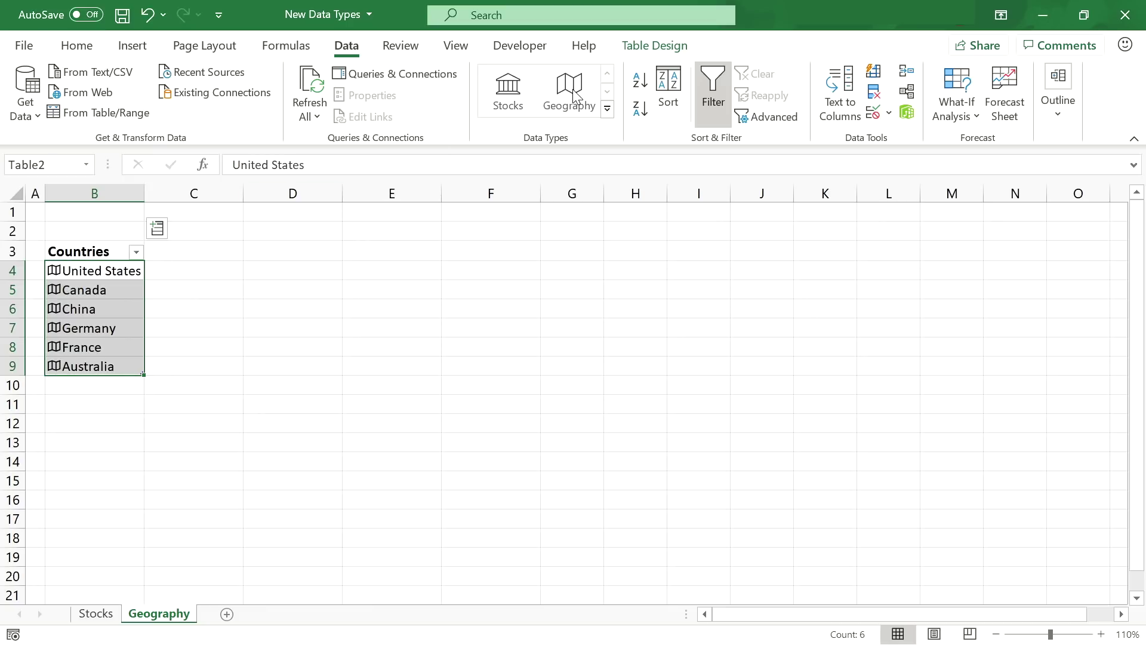
{"action": "left_click", "coordinate": [157, 230]}
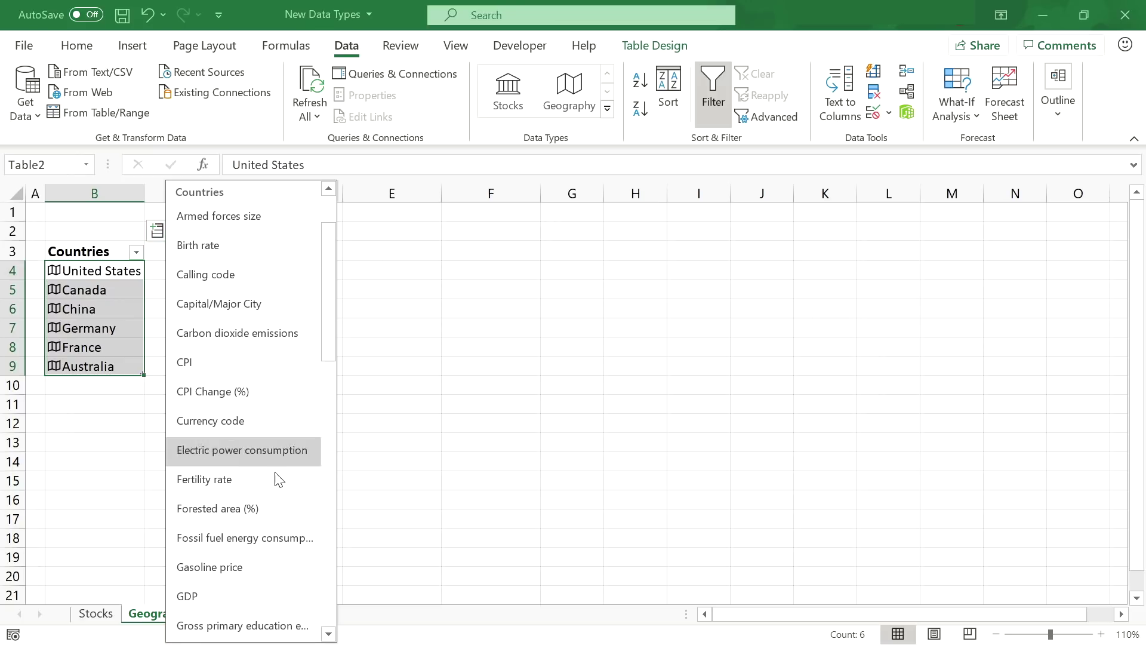
{"action": "left_click", "coordinate": [263, 594]}
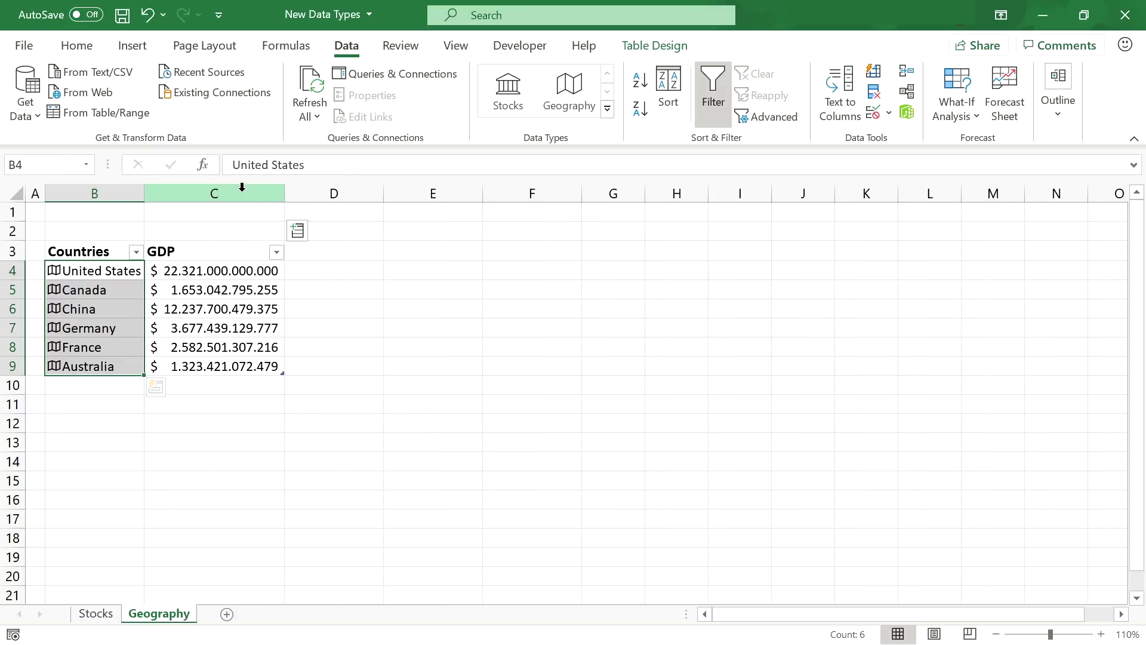
{"action": "left_click", "coordinate": [297, 230]}
{"action": "scroll", "coordinate": [378, 427], "scroll_direction": "down", "scroll_amount": 7}
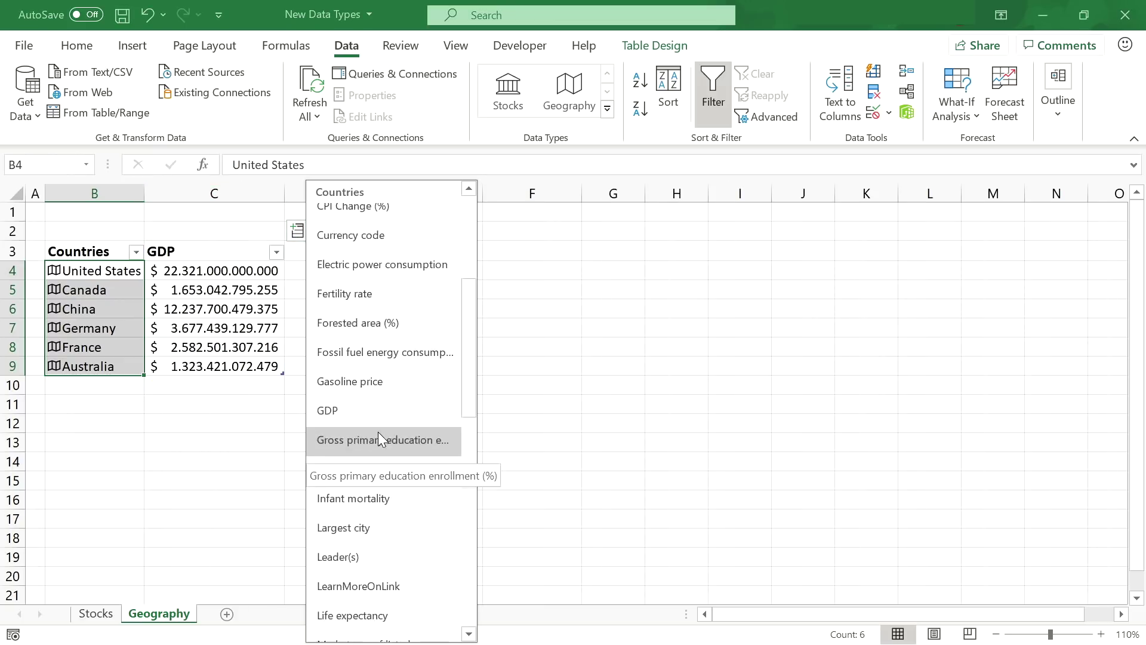
{"action": "left_click", "coordinate": [377, 511]}
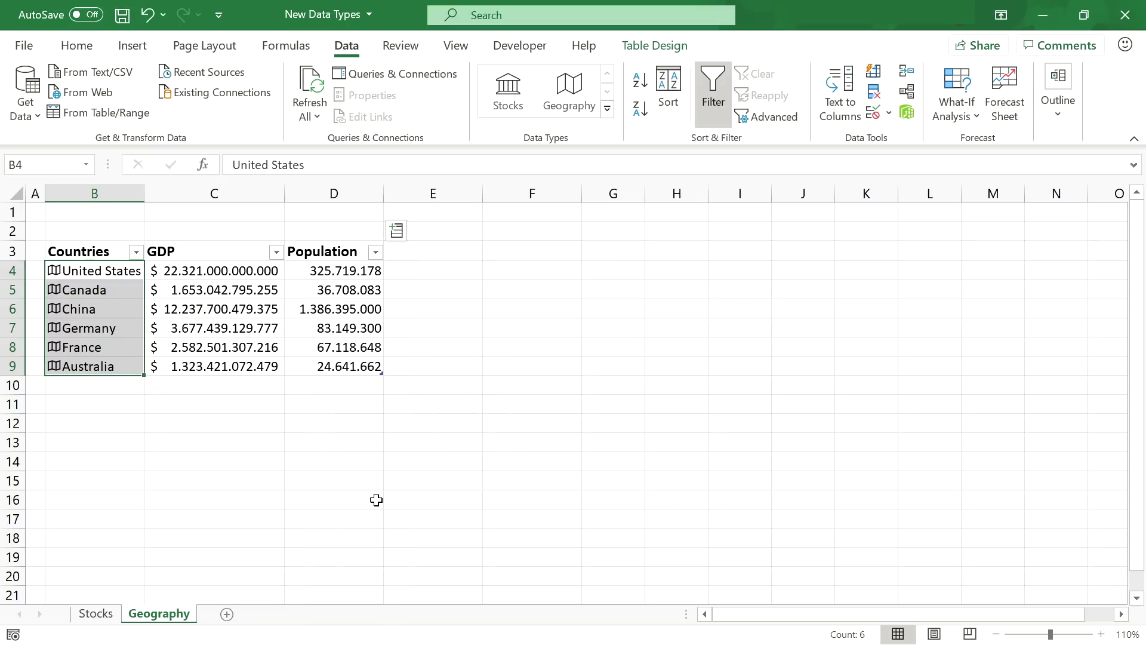
{"action": "left_click", "coordinate": [397, 233]}
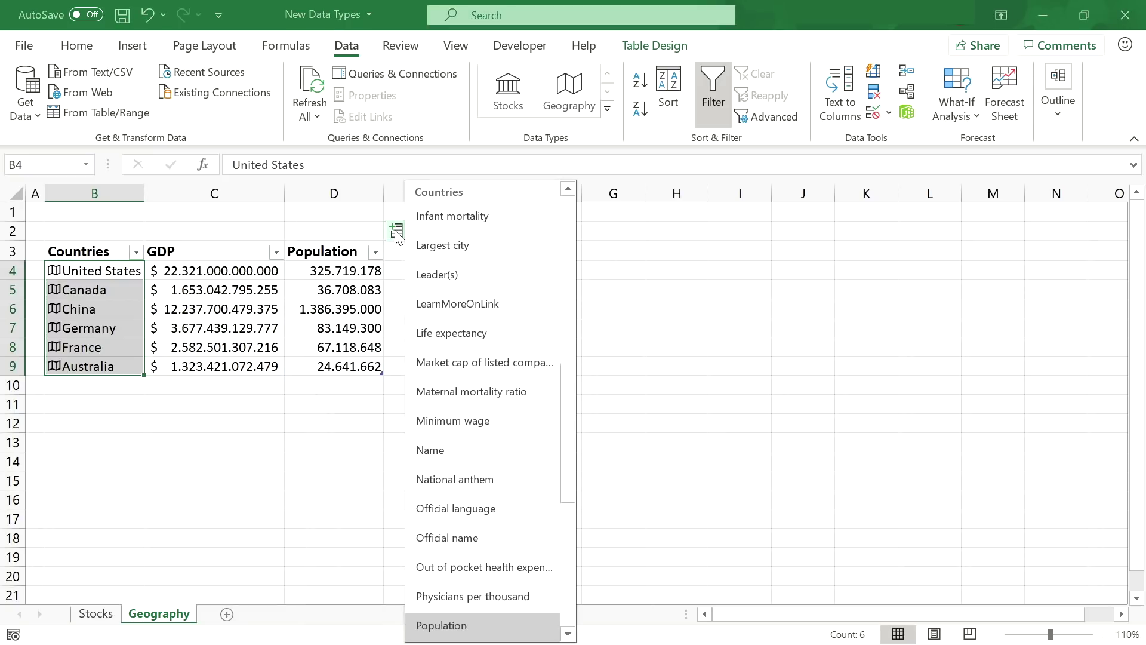
{"action": "left_click", "coordinate": [471, 275]}
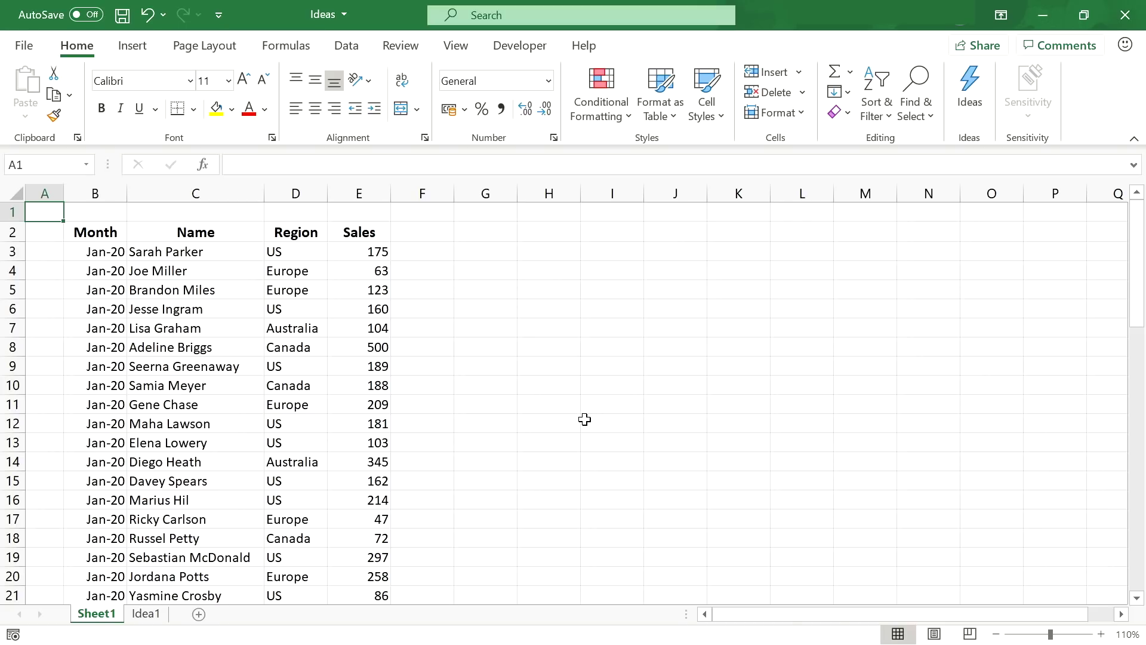
- Run Ideas on the sales data and insert the declining sales trend as an Idea2 pivot chart
{"action": "left_click", "coordinate": [96, 233]}
{"action": "left_click_drag", "start_coordinate": [96, 233], "coordinate": [356, 233]}
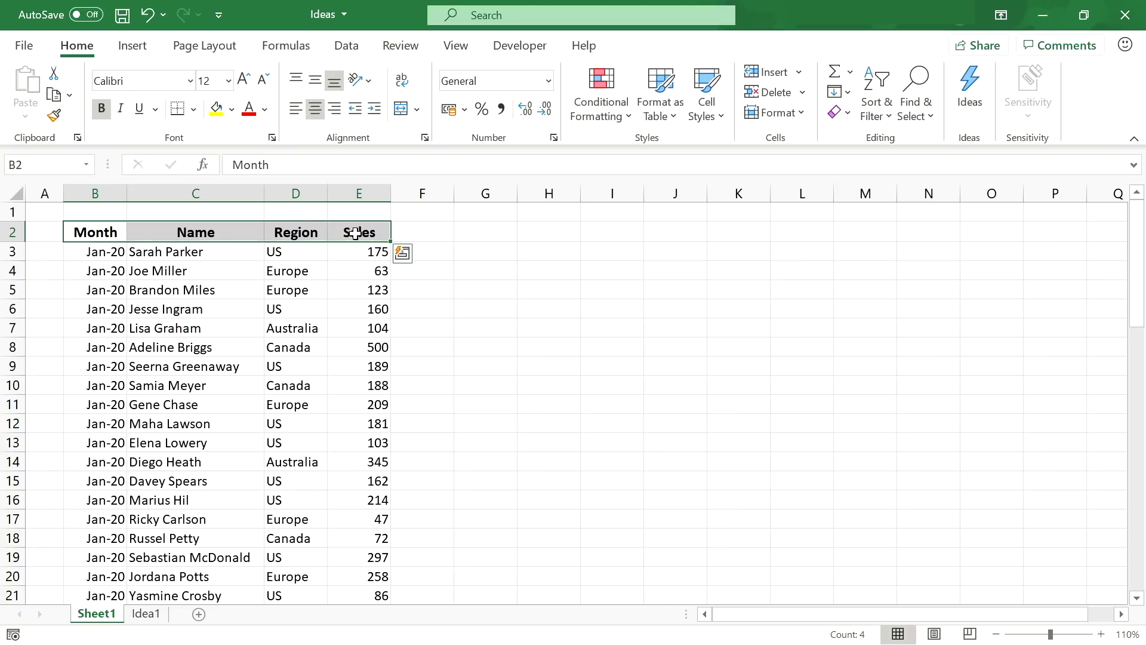
{"action": "key", "text": "ctrl+Down"}
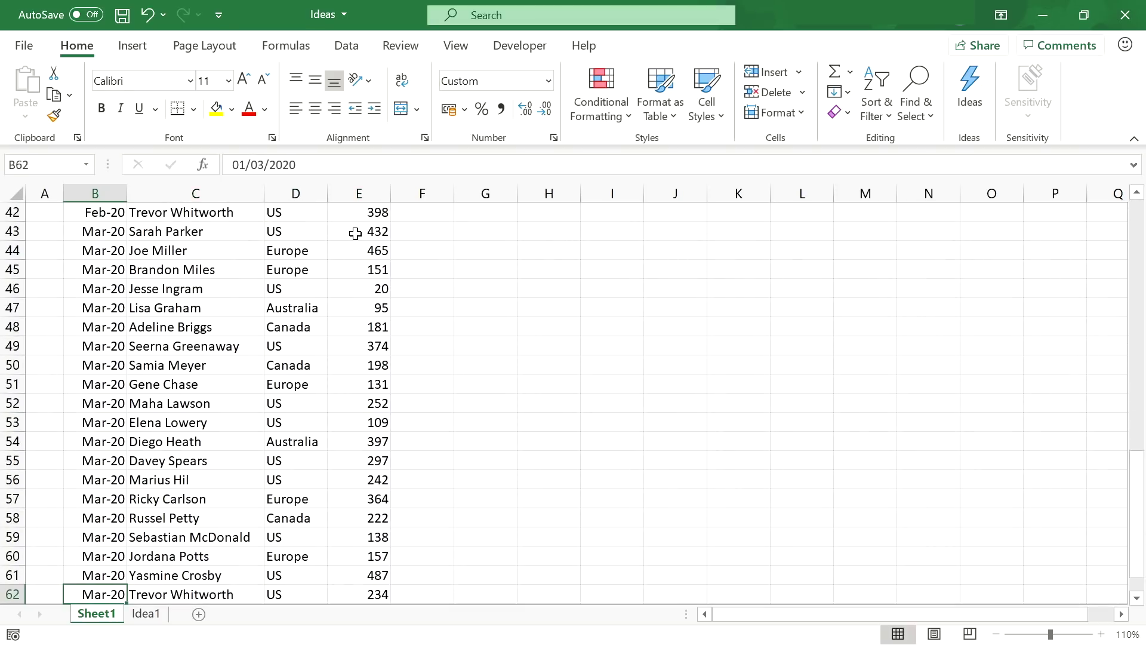
{"action": "key", "text": "ctrl+Up"}
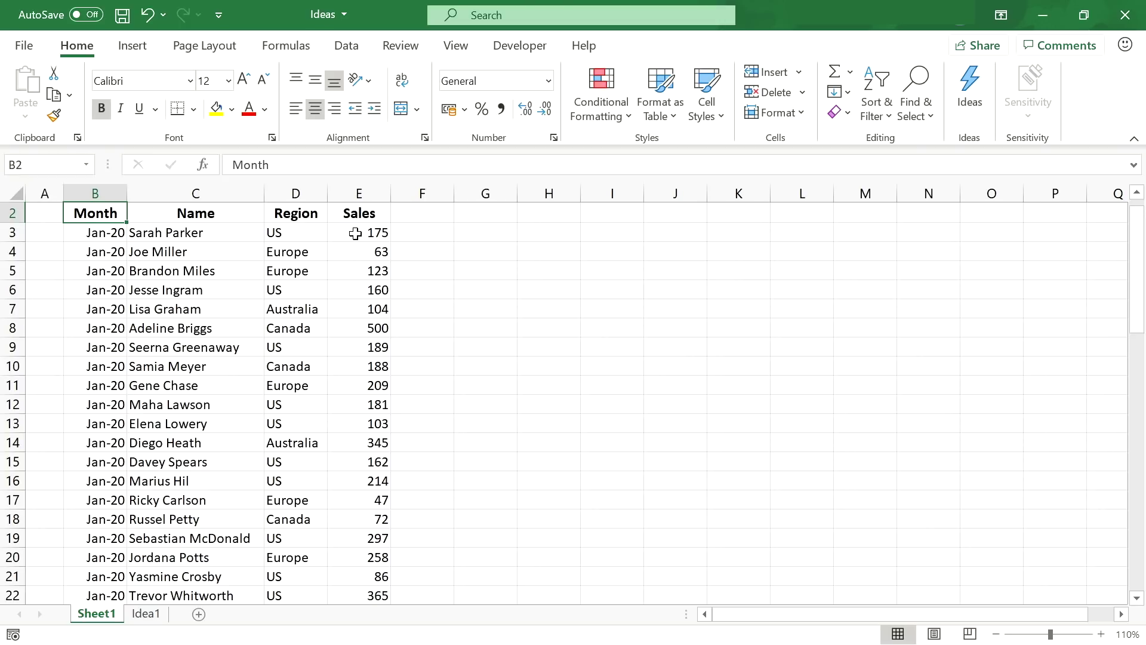
{"action": "left_click", "coordinate": [970, 96]}
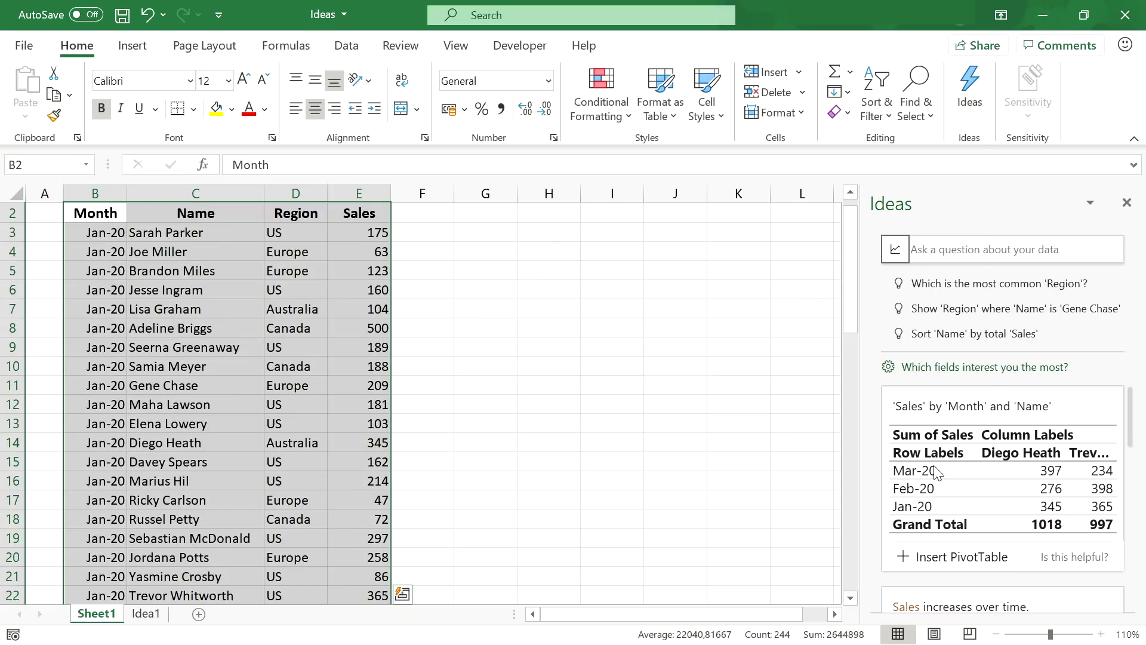
{"action": "scroll", "coordinate": [1013, 467], "scroll_direction": "down", "scroll_amount": 3}
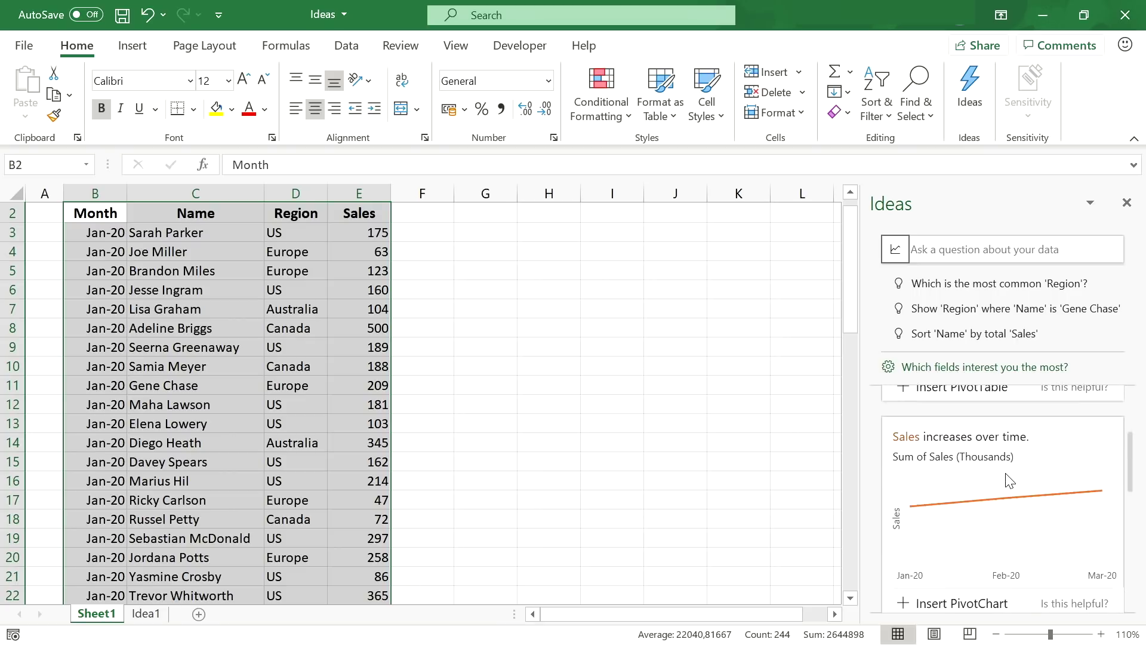
{"action": "scroll", "coordinate": [1021, 484], "scroll_direction": "down", "scroll_amount": 3}
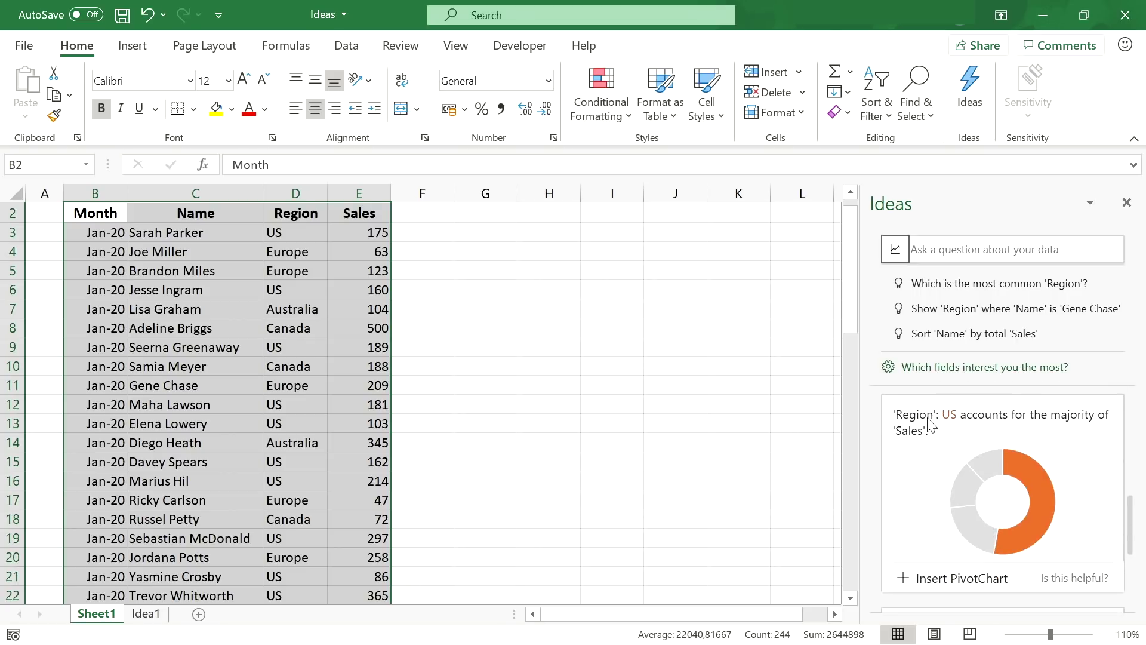
{"action": "scroll", "coordinate": [1027, 442], "scroll_direction": "down", "scroll_amount": 3}
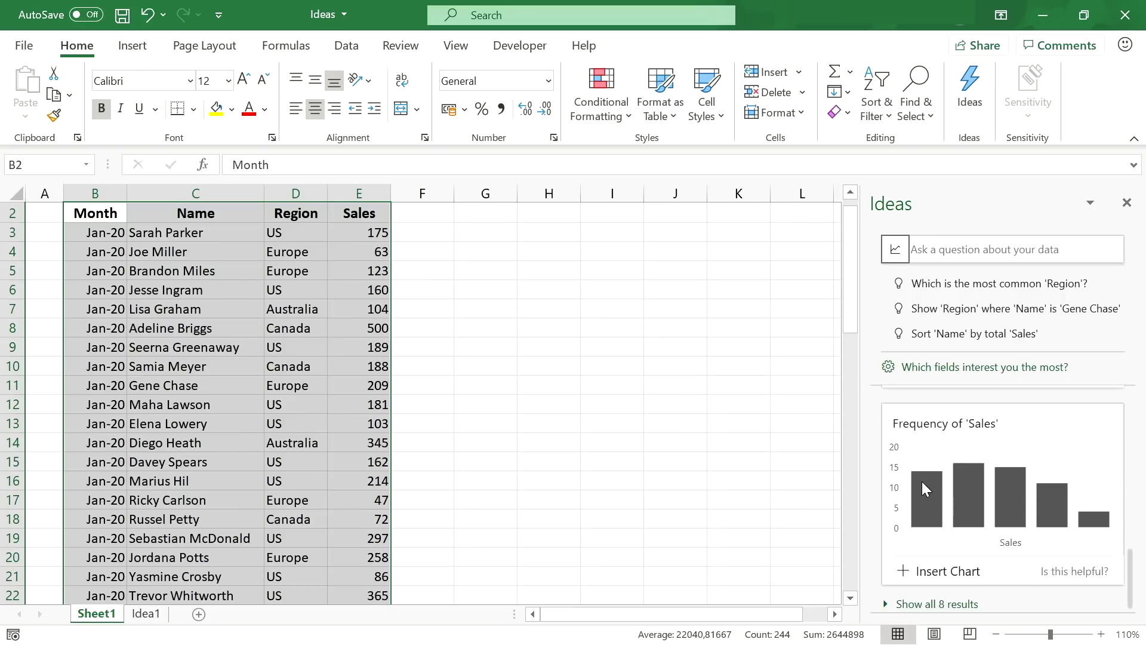
{"action": "left_click", "coordinate": [890, 603]}
{"action": "scroll", "coordinate": [993, 540], "scroll_direction": "down", "scroll_amount": 3}
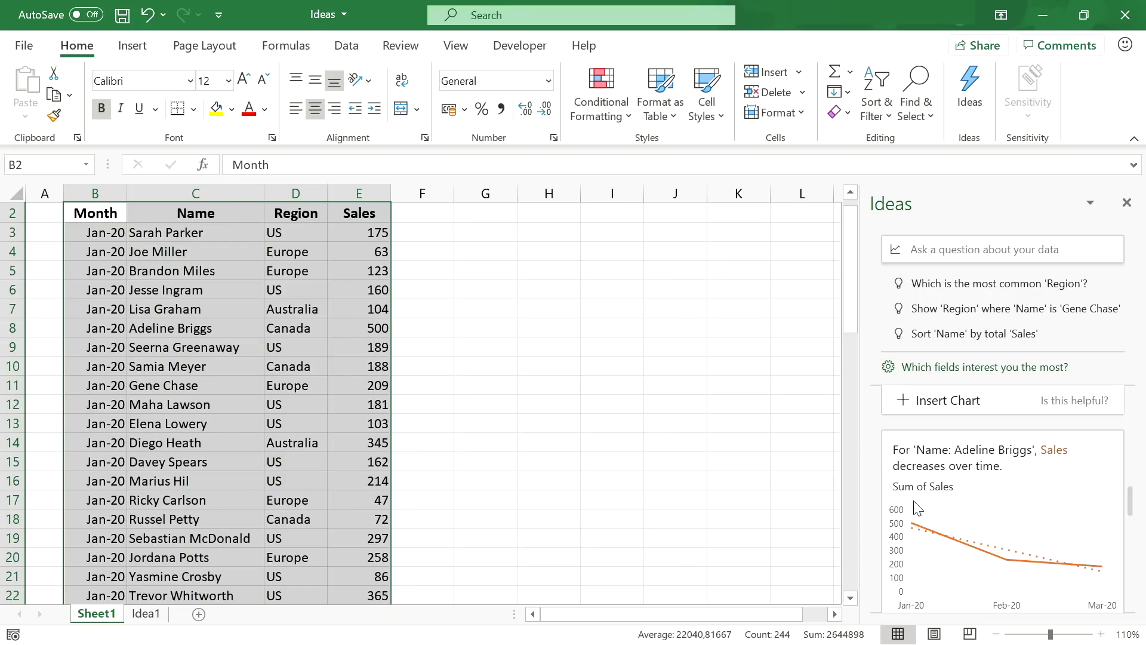
{"action": "scroll", "coordinate": [1104, 567], "scroll_direction": "down", "scroll_amount": 2}
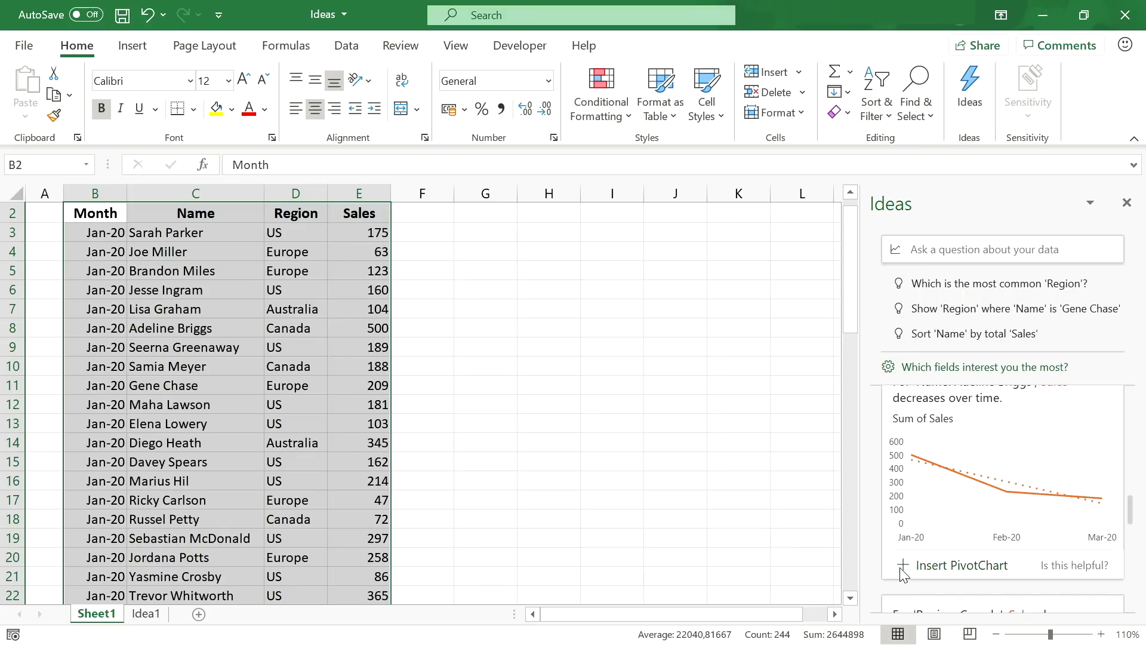
{"action": "left_click", "coordinate": [902, 567]}
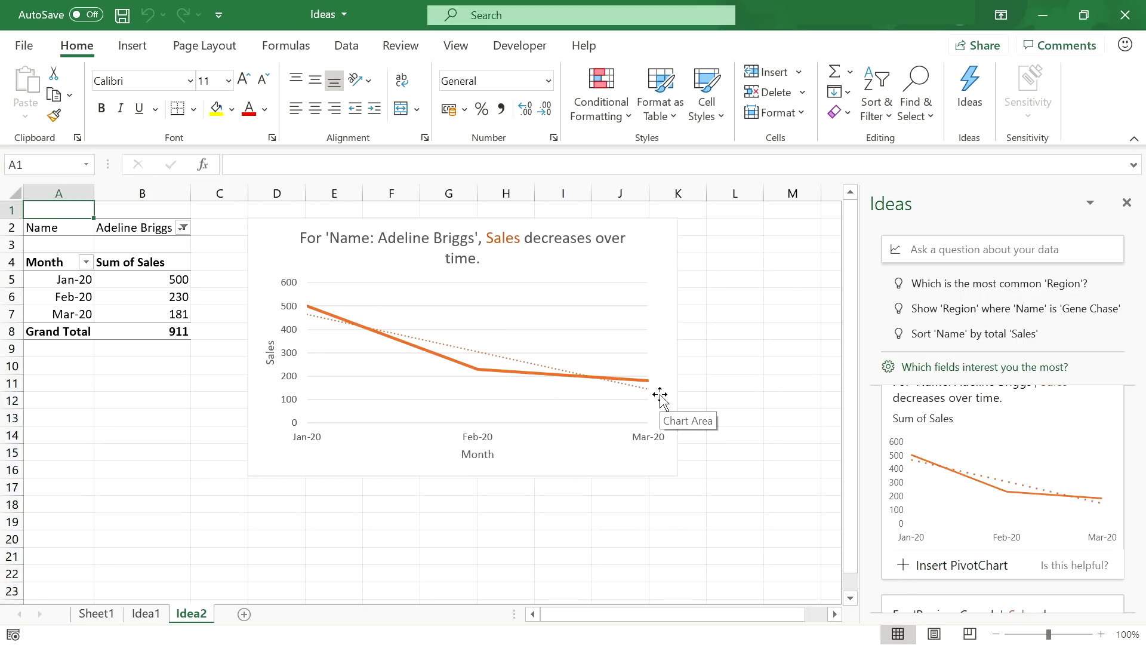
- Ask Ideas 'Top 5 Names by Total Sales' and insert the answer as the Idea3 pivot chart
{"action": "left_click", "coordinate": [108, 619]}
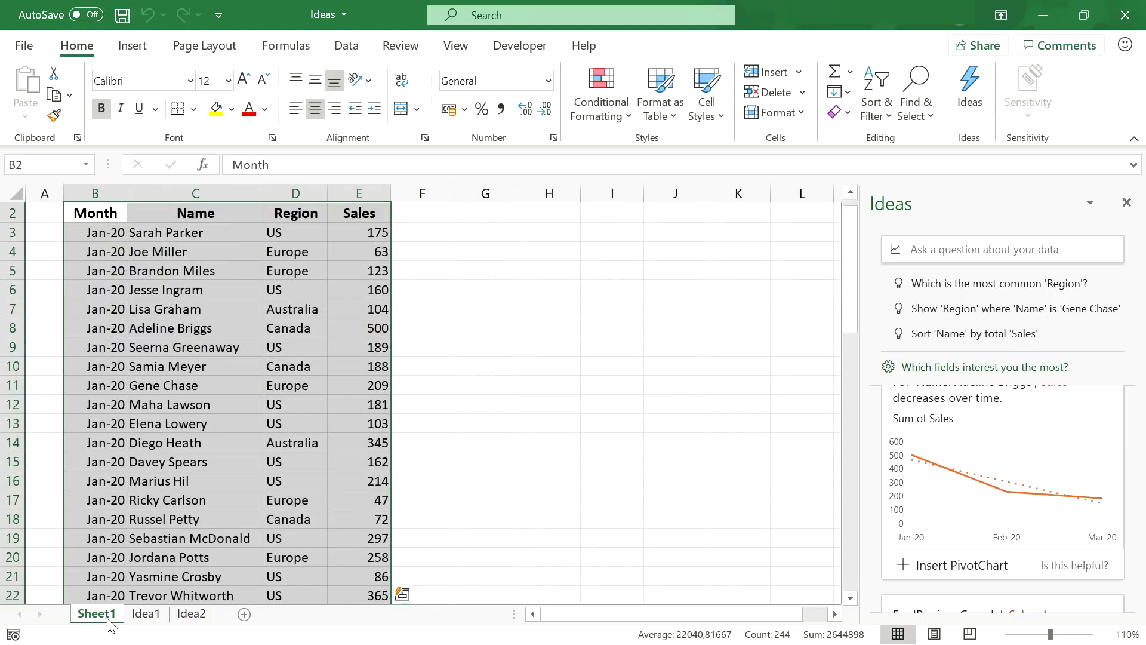
{"action": "left_click", "coordinate": [969, 249]}
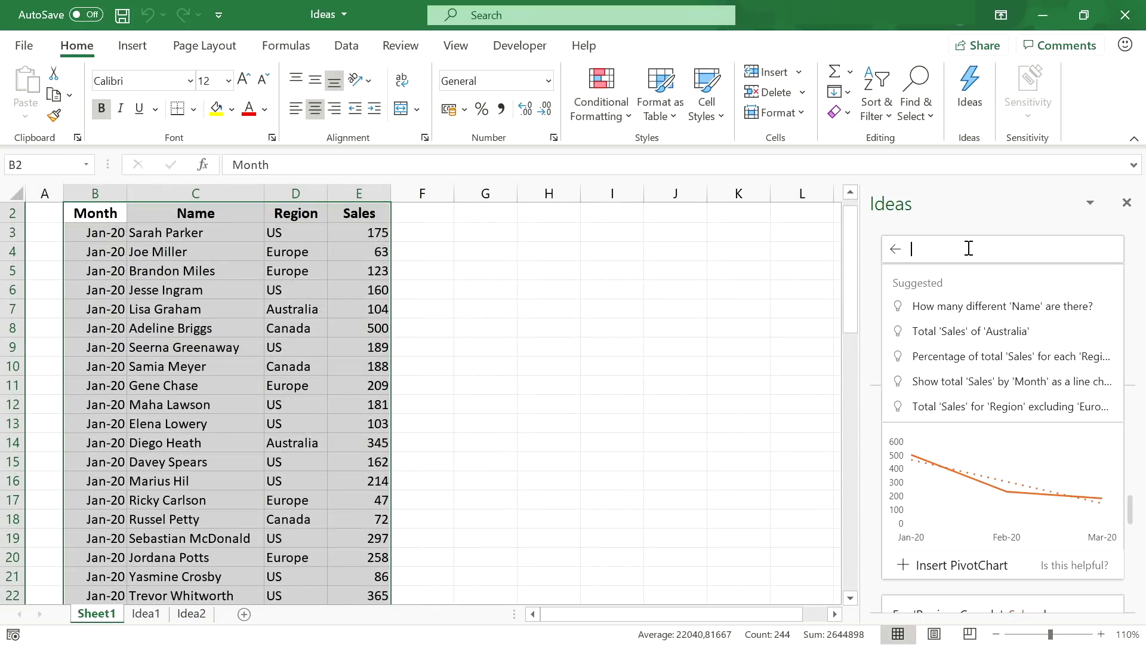
{"action": "type", "text": "Top 5 Names by Total Sales"}
{"action": "key", "text": "Return"}
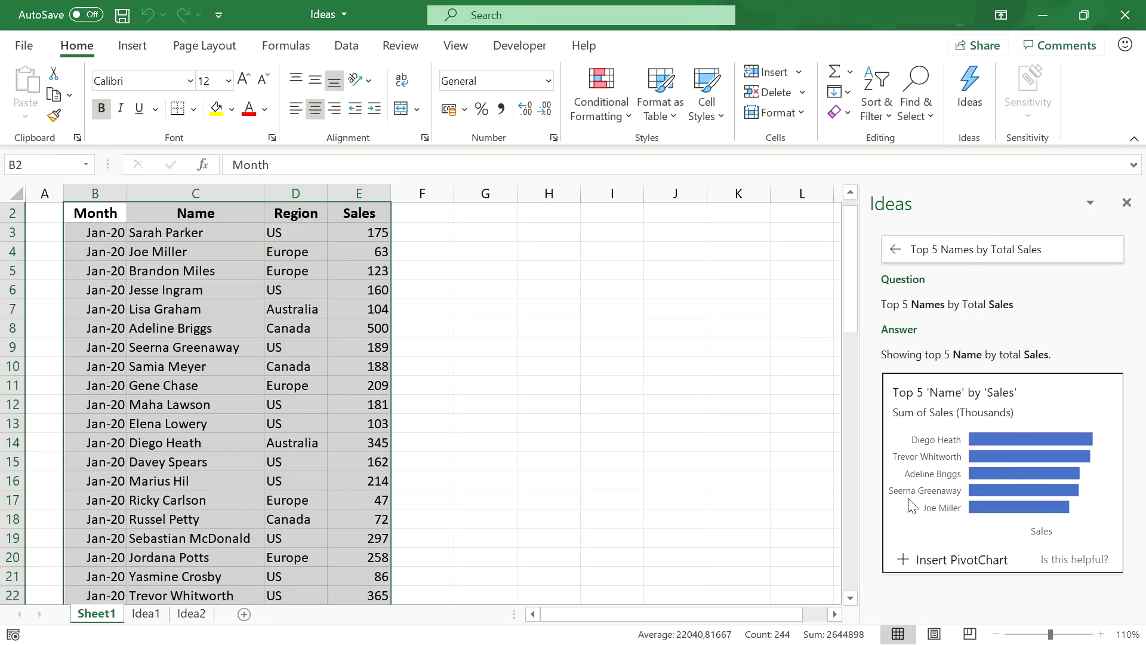
{"action": "left_click", "coordinate": [904, 561]}
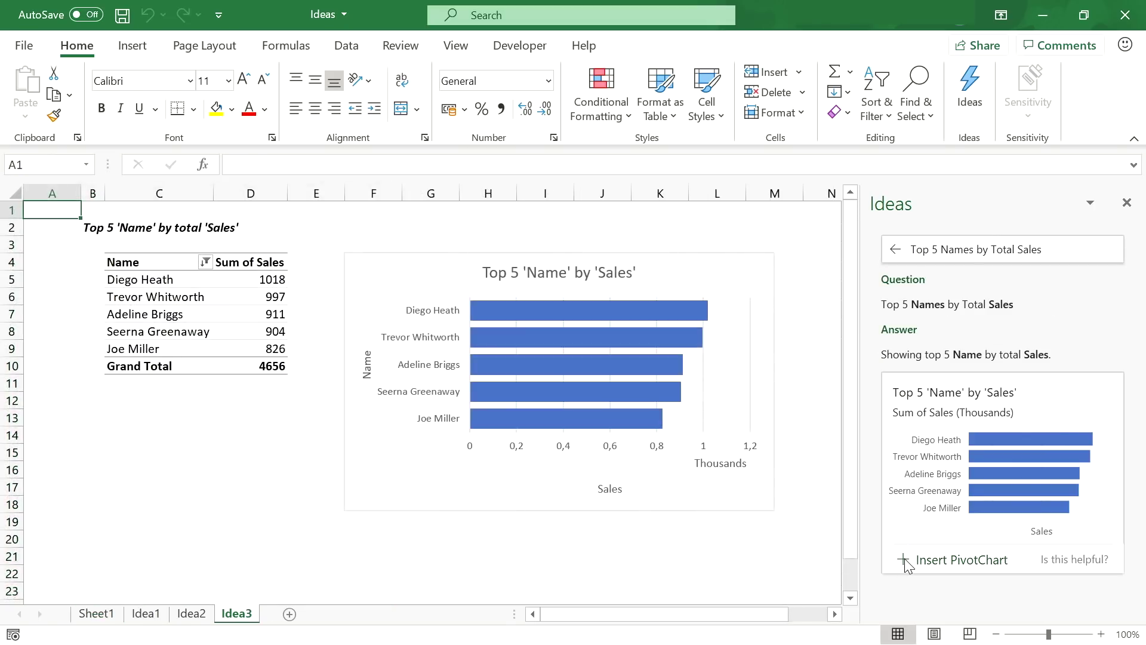
- Ask Ideas for one salesperson's total sales, then by month, then sales in Canada by month
{"action": "left_click", "coordinate": [107, 617]}
{"action": "left_click", "coordinate": [978, 251]}
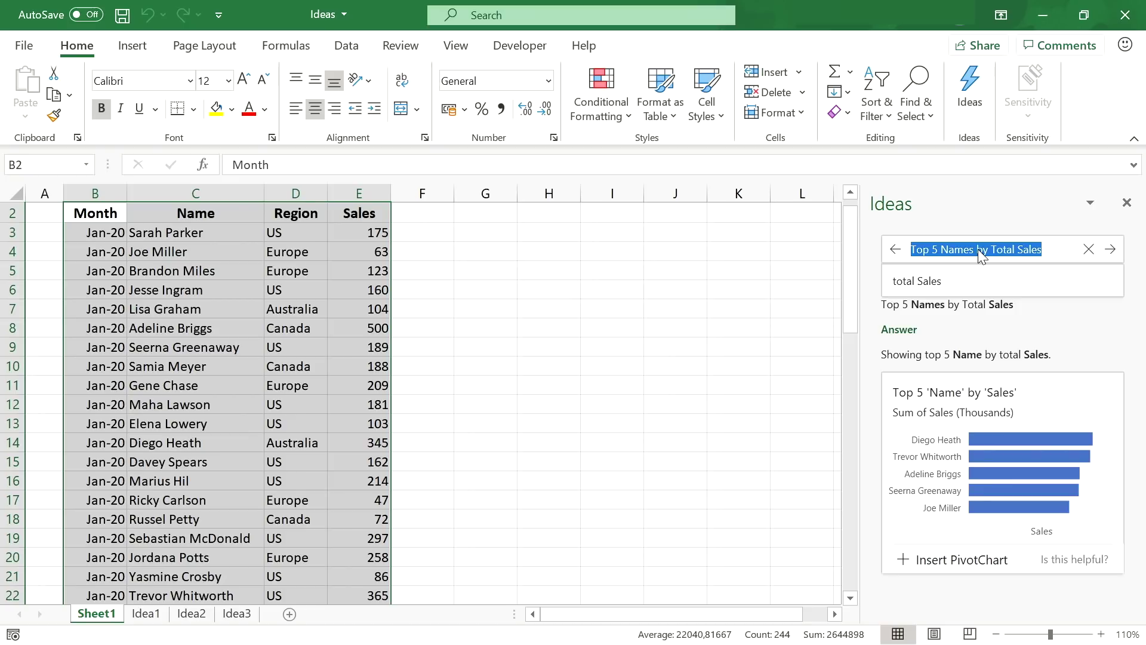
{"action": "key", "text": "Return"}
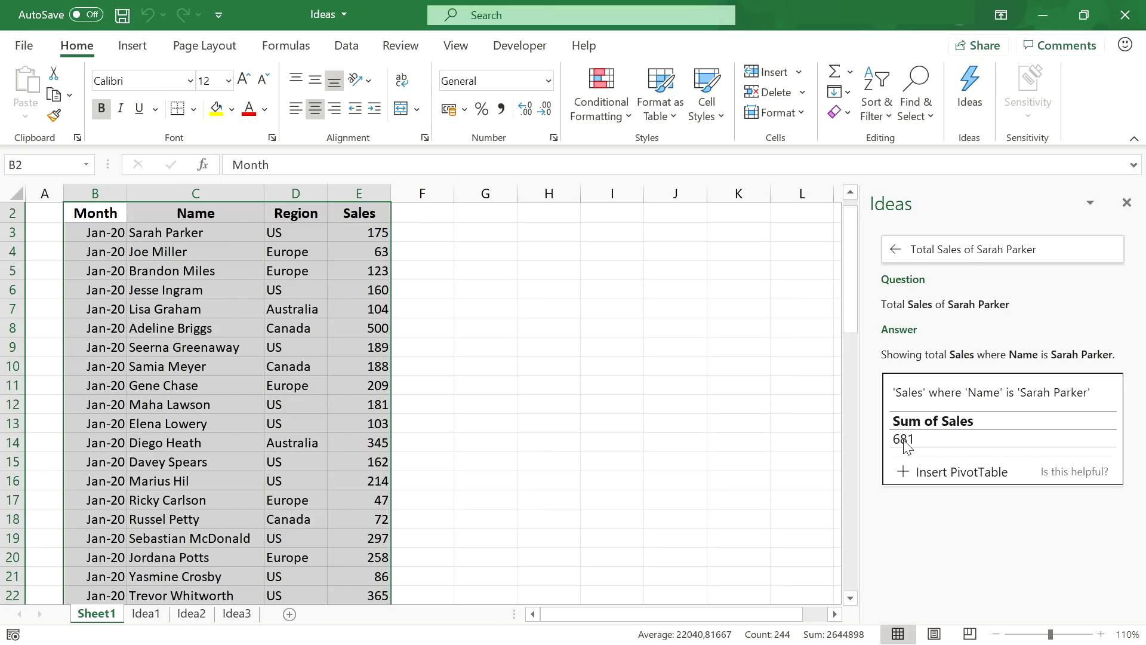
{"action": "left_click", "coordinate": [1055, 242]}
{"action": "type", "text": "by month"}
{"action": "key", "text": "Return"}
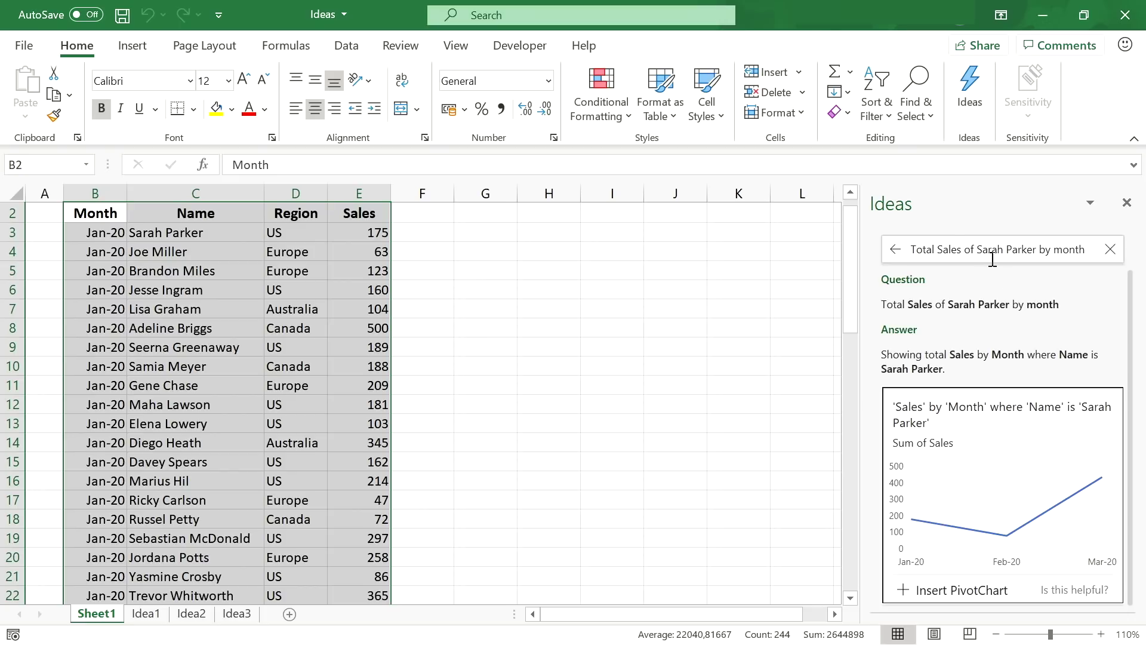
{"action": "left_click_drag", "start_coordinate": [963, 249], "coordinate": [1088, 250]}
{"action": "key", "text": "BackSpace"}
{"action": "type", "text": "in Canada by month"}
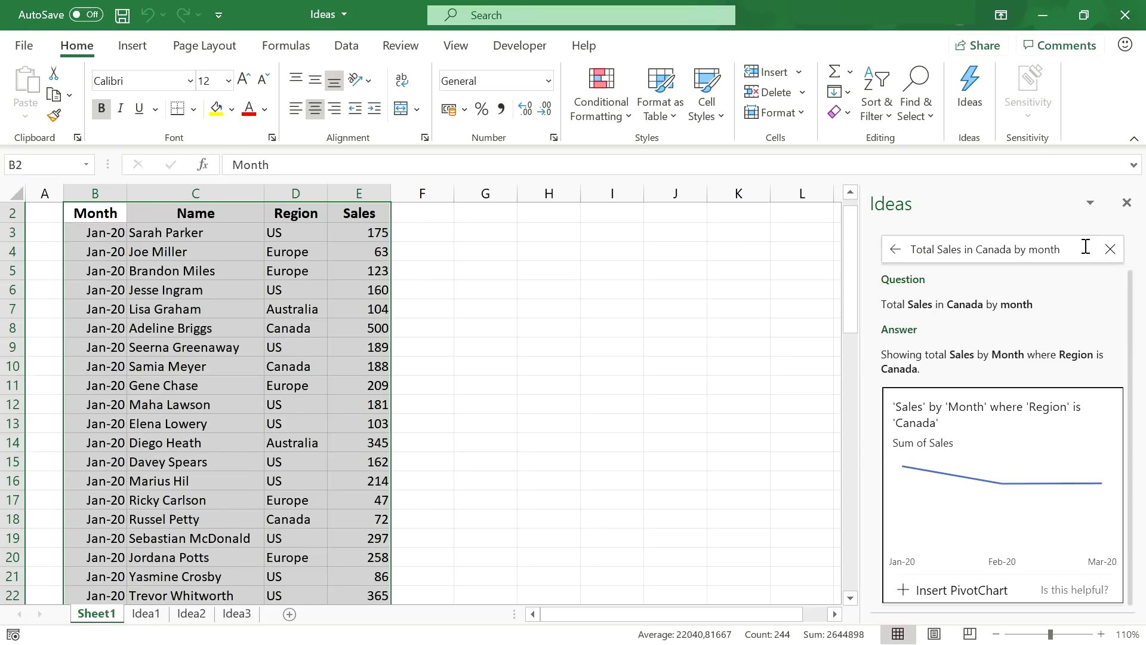
- Ask 'Compare US and Canada' and insert the answer as the Idea4 pivot chart
{"action": "left_click", "coordinate": [1077, 249]}
{"action": "key", "text": "ctrl+a"}
{"action": "type", "text": "Compare US and Canada"}
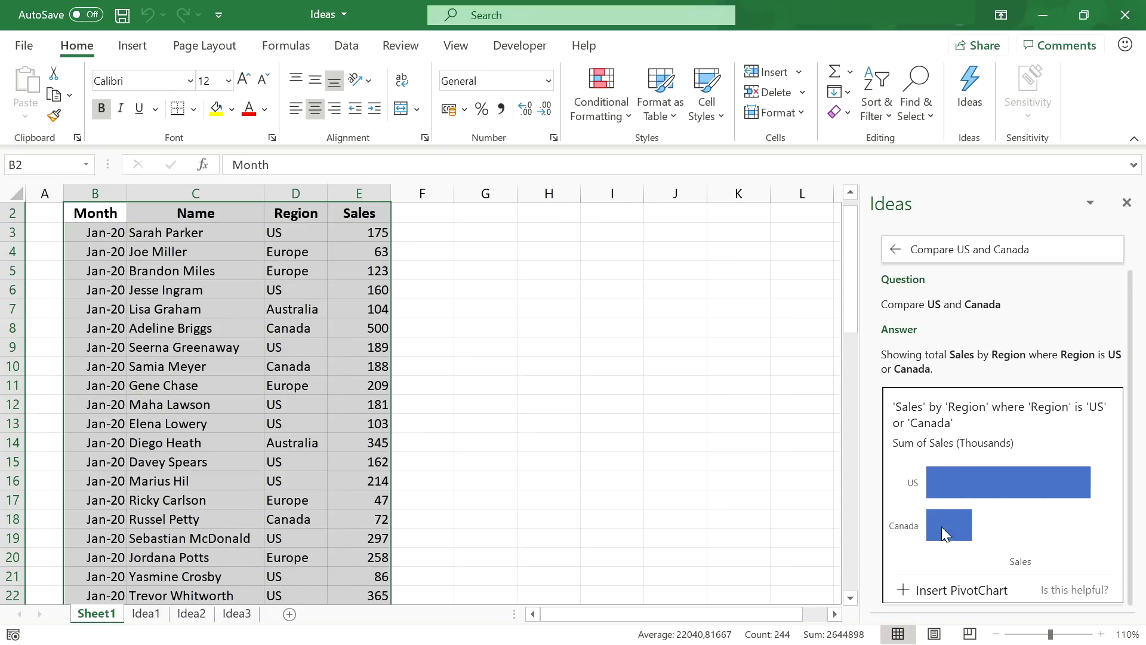
{"action": "left_click", "coordinate": [906, 594]}
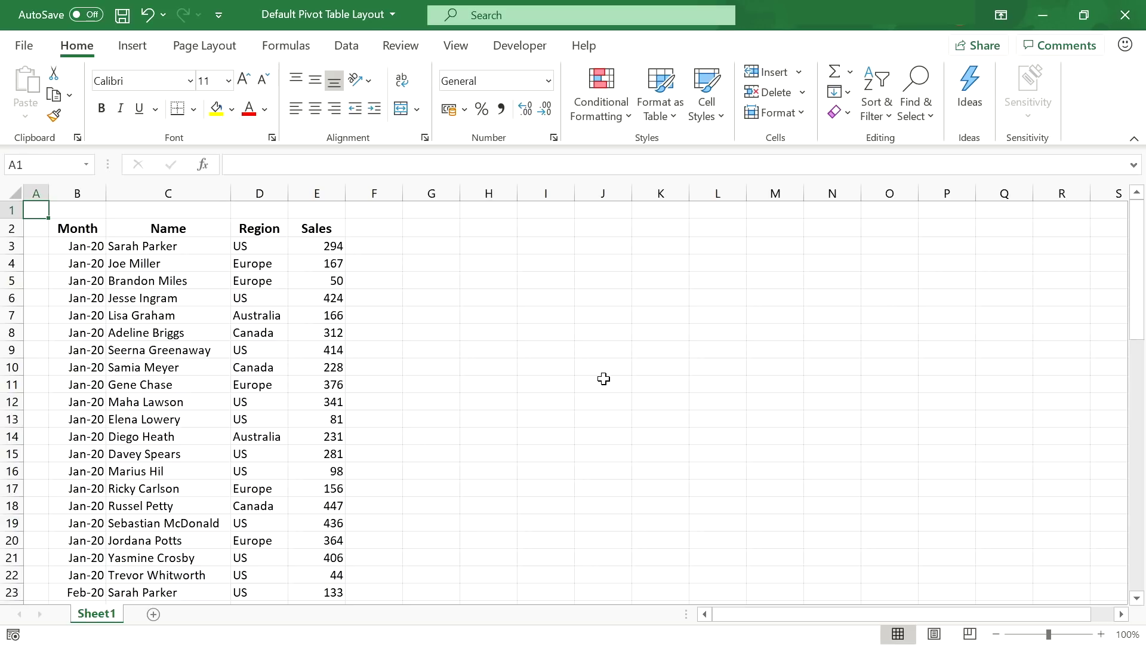
- Create a pivot table on a new sheet with Region and Name as rows and Sum of Sales as values
{"action": "left_click", "coordinate": [82, 231]}
{"action": "left_click", "coordinate": [133, 48]}
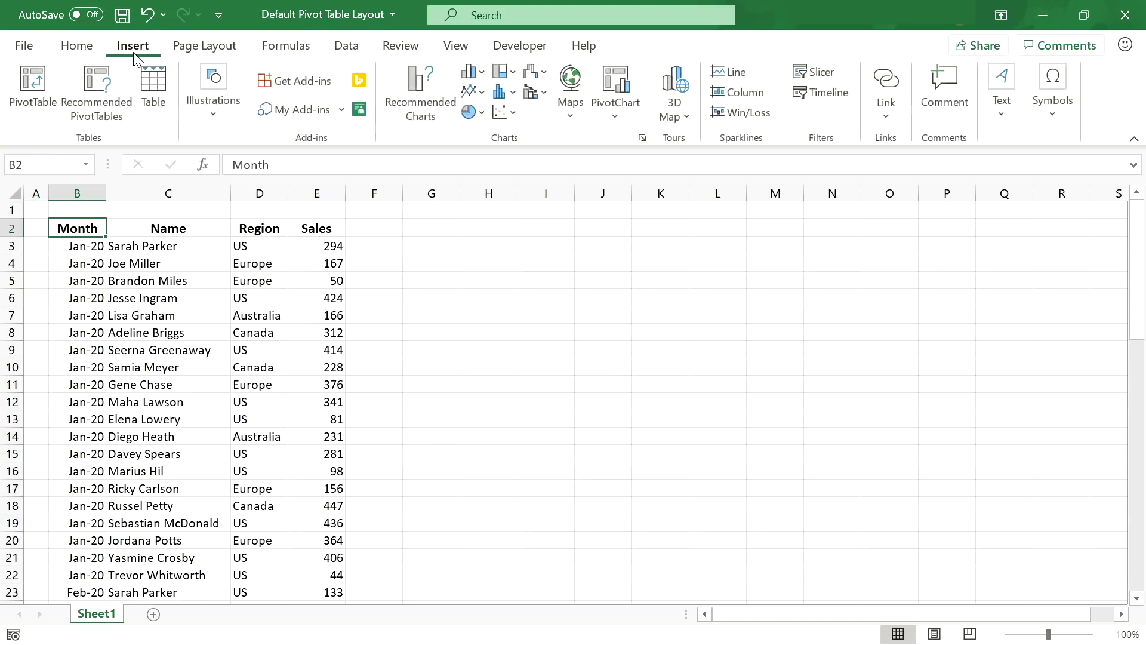
{"action": "left_click", "coordinate": [45, 102]}
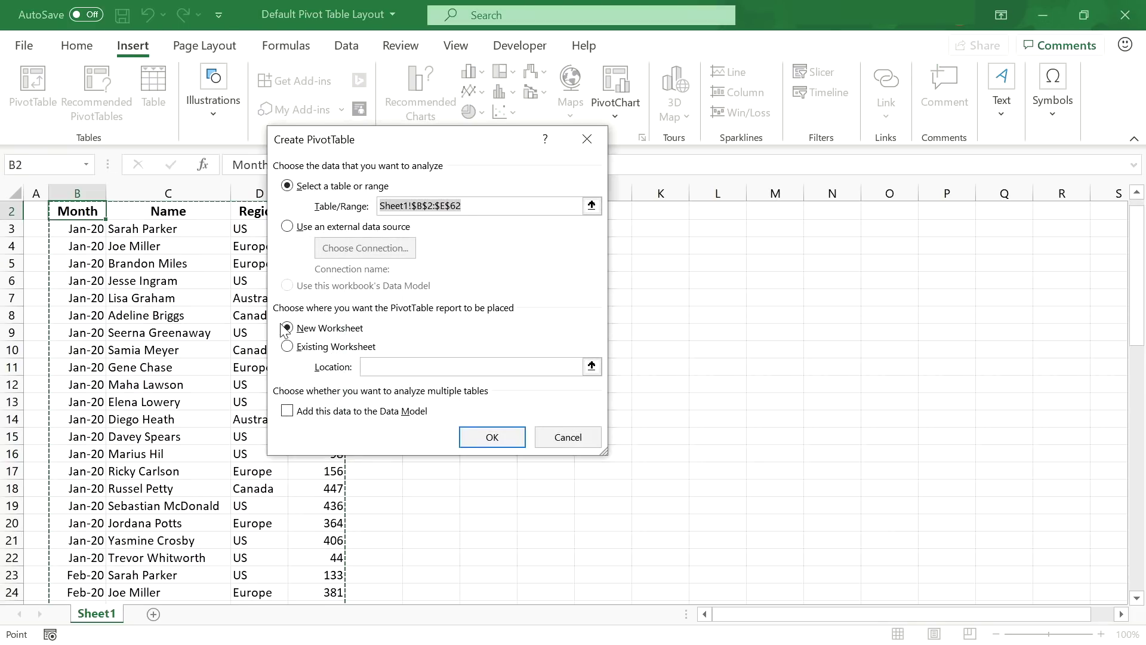
{"action": "left_click", "coordinate": [487, 437]}
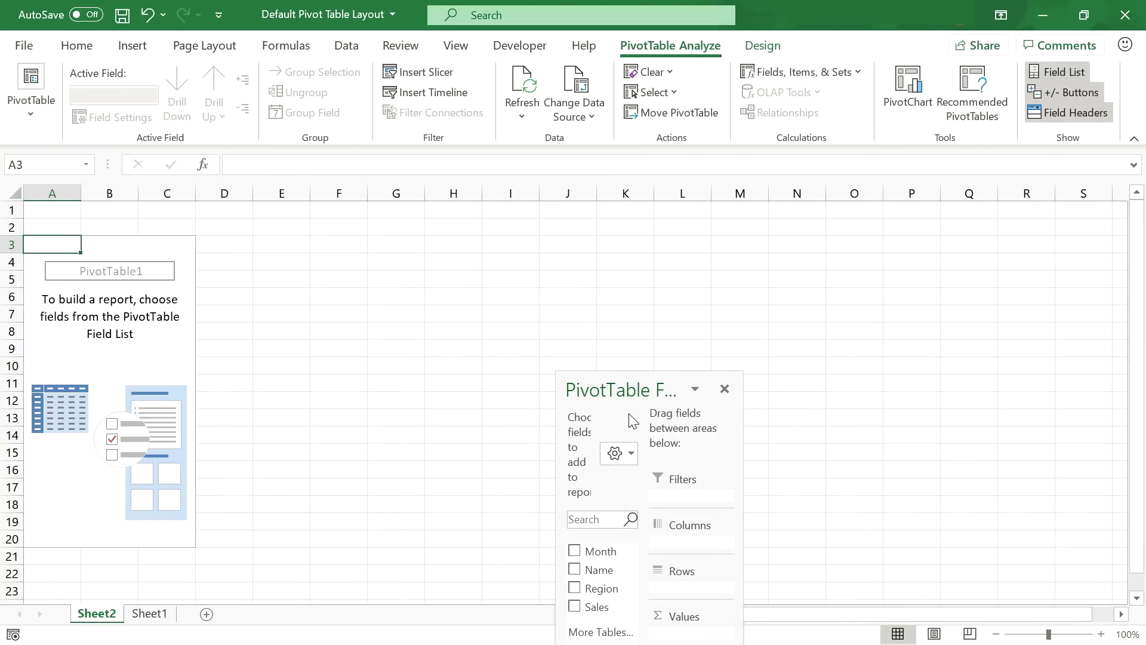
{"action": "left_click_drag", "start_coordinate": [627, 384], "coordinate": [464, 171]}
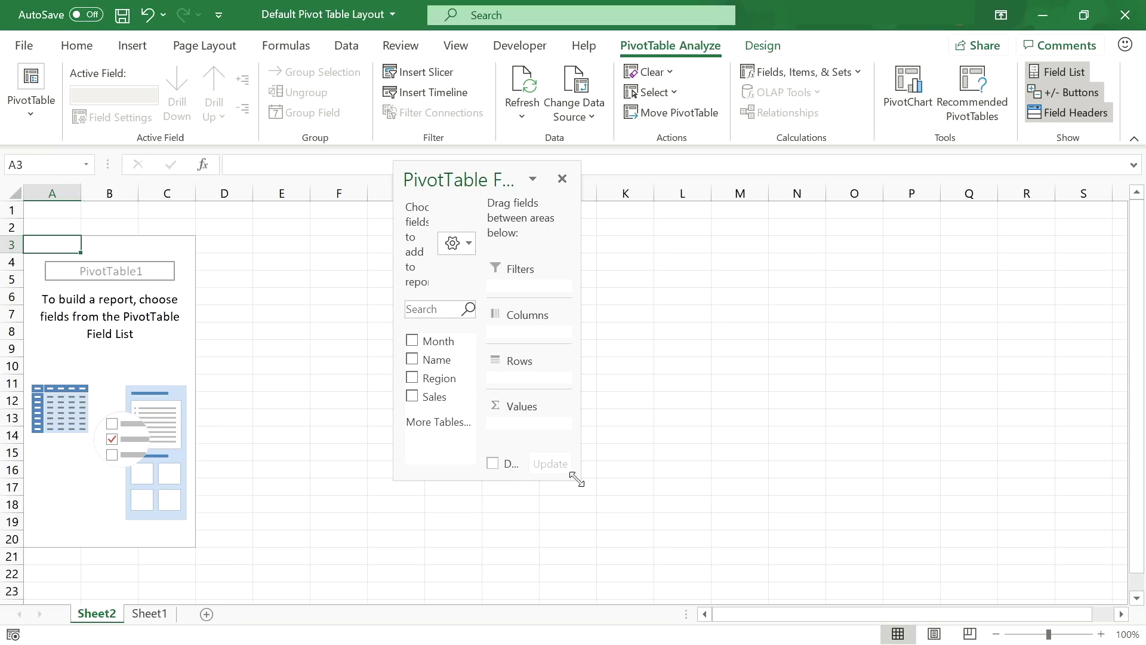
{"action": "left_click_drag", "start_coordinate": [577, 479], "coordinate": [723, 600]}
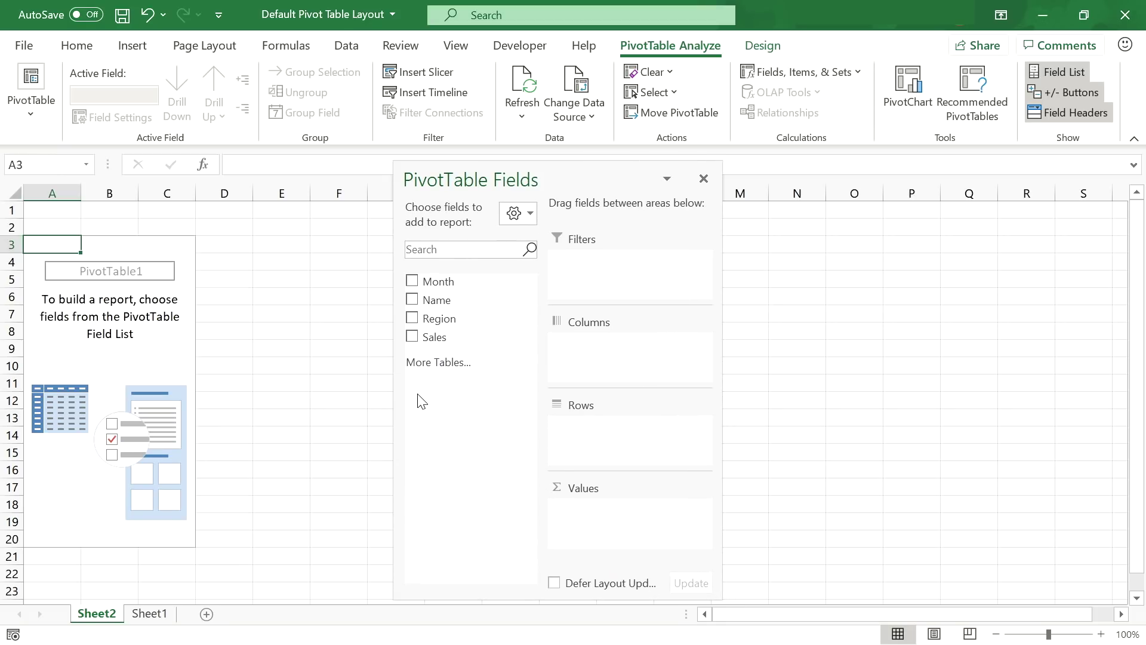
{"action": "left_click_drag", "start_coordinate": [434, 318], "coordinate": [574, 441]}
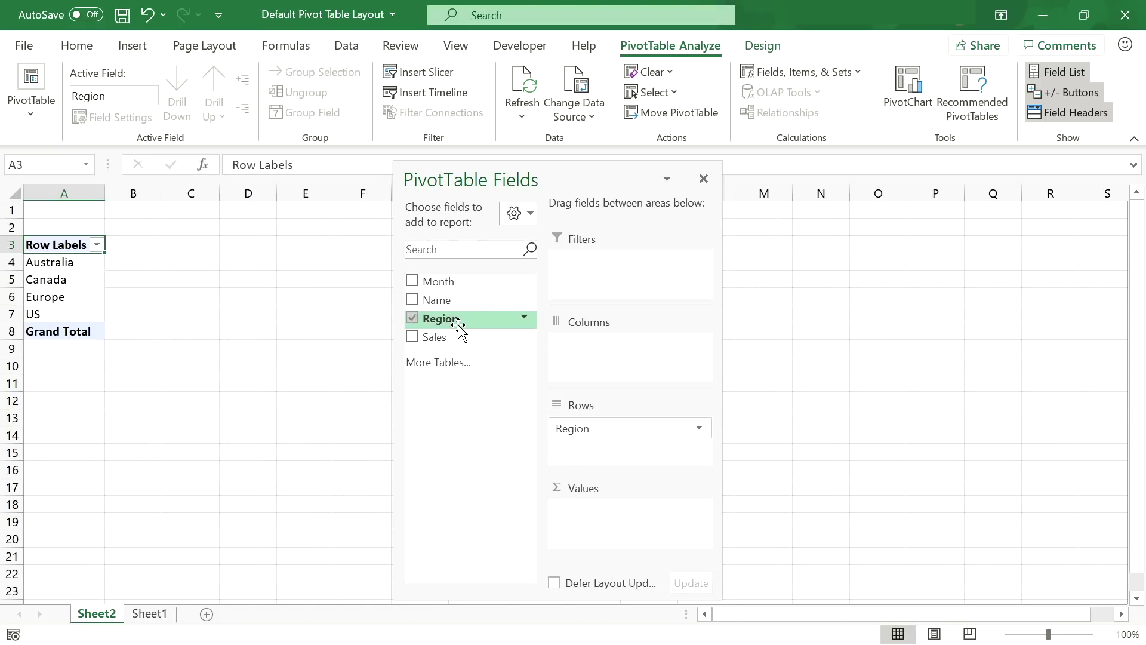
{"action": "left_click_drag", "start_coordinate": [441, 300], "coordinate": [589, 445]}
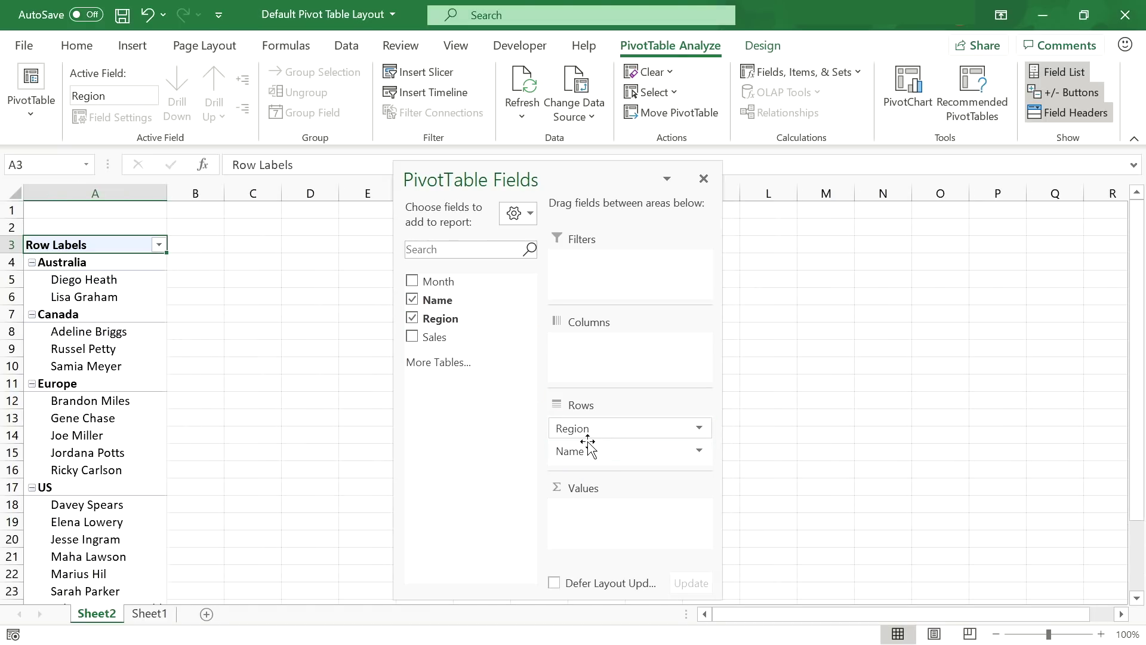
{"action": "left_click_drag", "start_coordinate": [445, 336], "coordinate": [604, 512]}
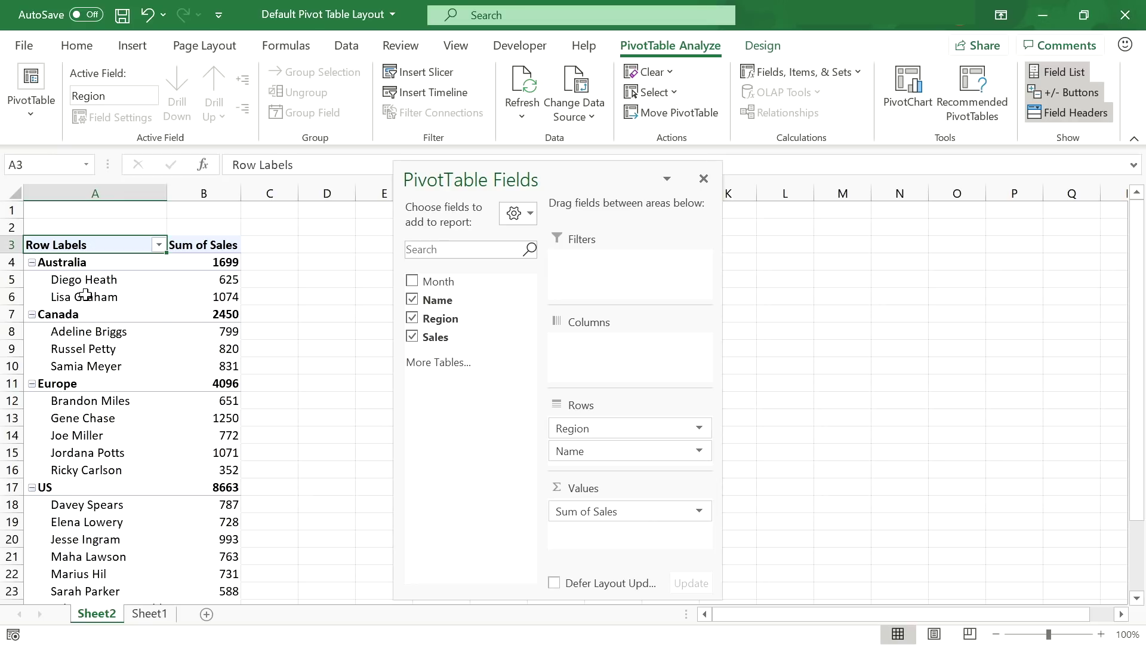
- Hide the +/- buttons, turn off subtotals and switch the pivot to Tabular layout
{"action": "left_click", "coordinate": [1059, 96]}
{"action": "left_click", "coordinate": [765, 47]}
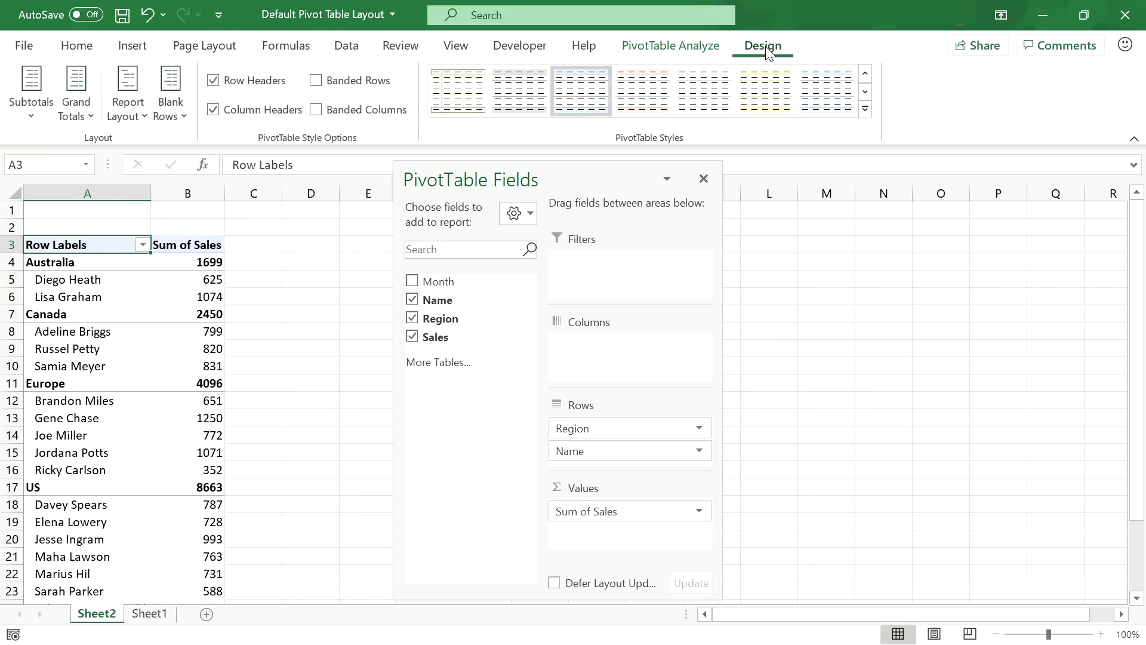
{"action": "left_click", "coordinate": [46, 112]}
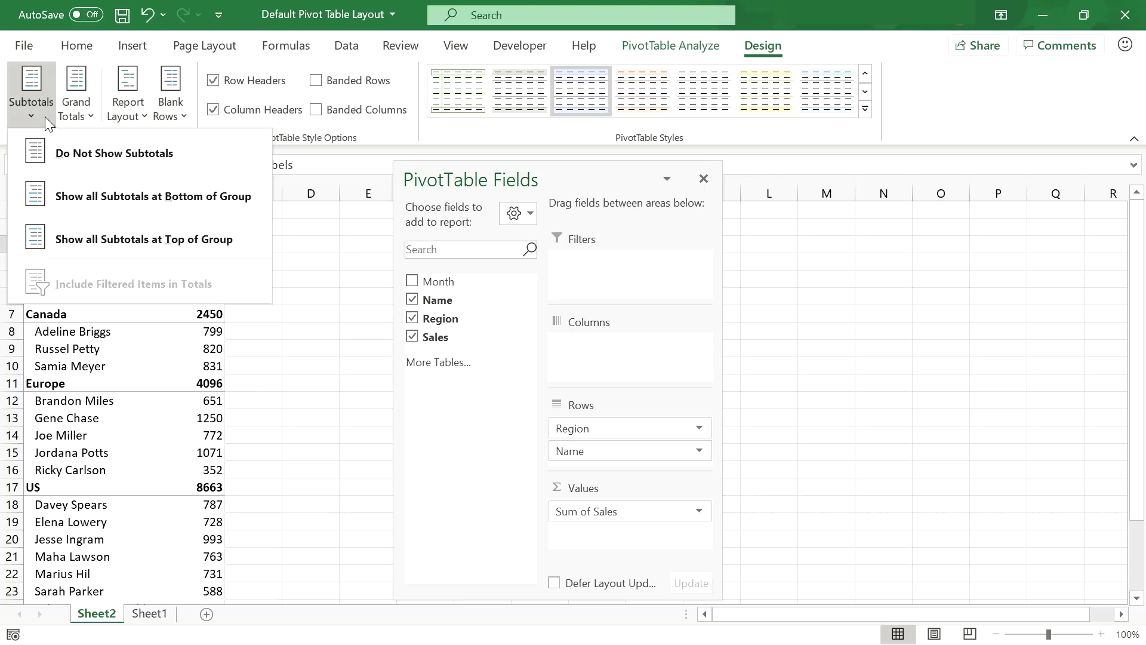
{"action": "left_click", "coordinate": [45, 153]}
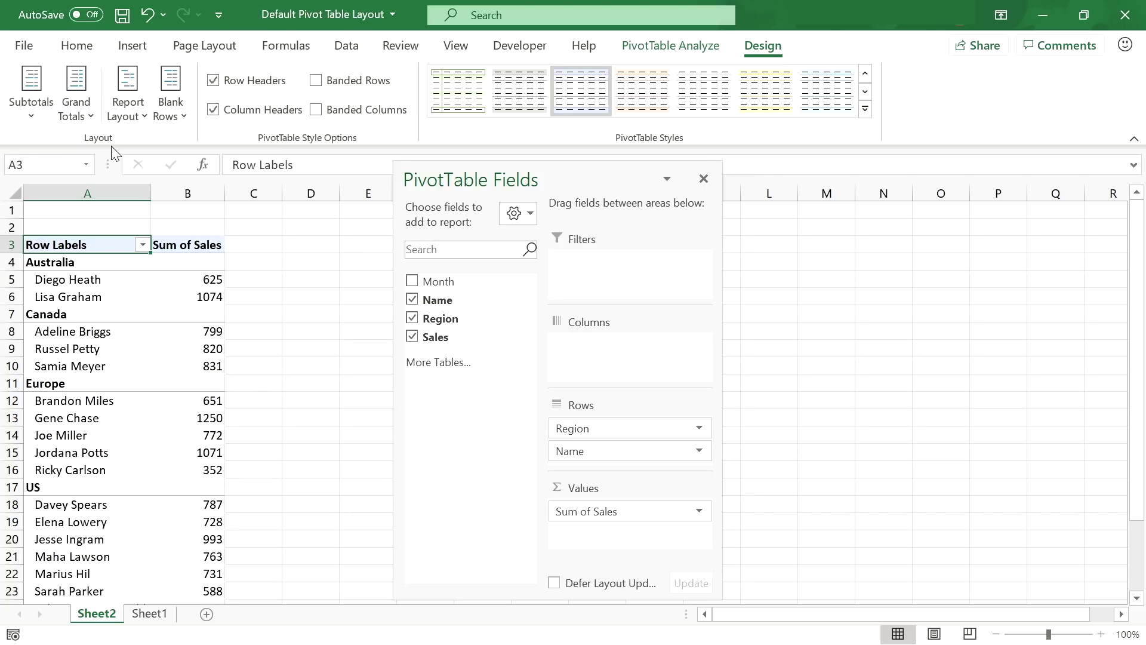
{"action": "left_click", "coordinate": [130, 112]}
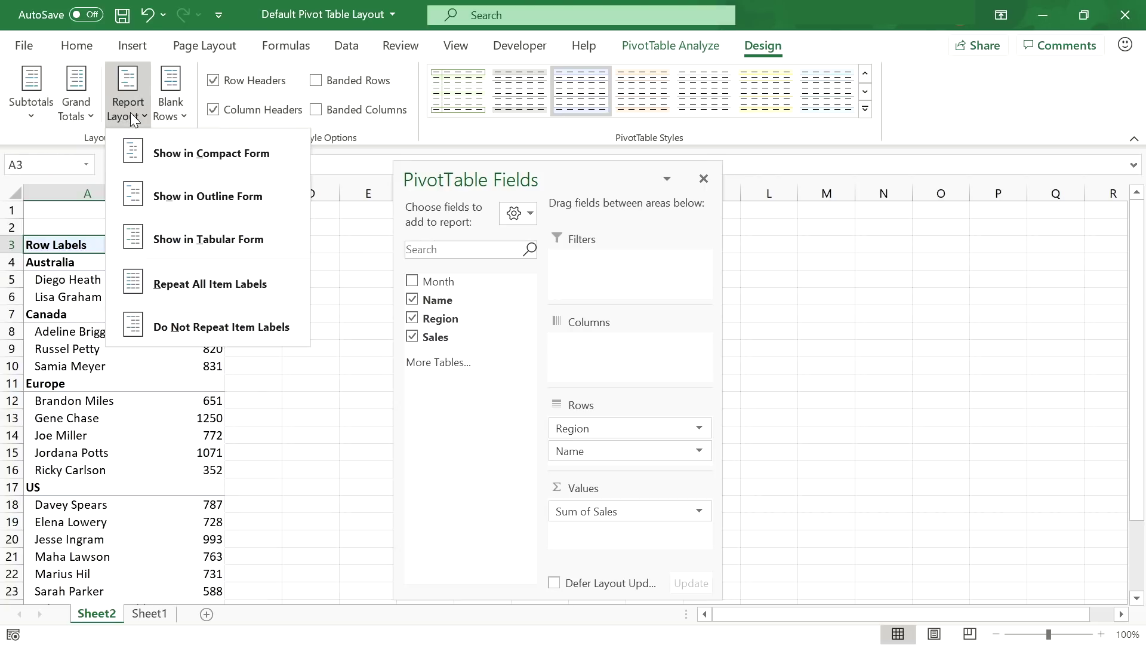
{"action": "left_click", "coordinate": [160, 241]}
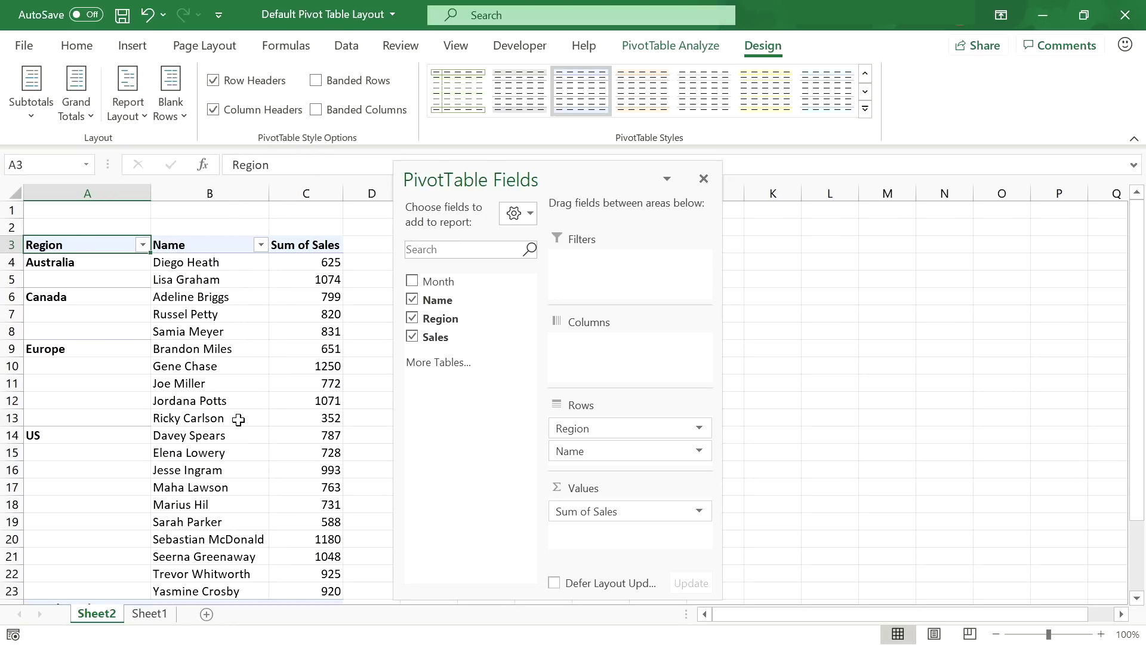
- Start a second pivot table on Sheet3 grouped by Region, then return to Sheet2's tabular pivot
{"action": "left_click", "coordinate": [703, 179]}
{"action": "left_click", "coordinate": [149, 613]}
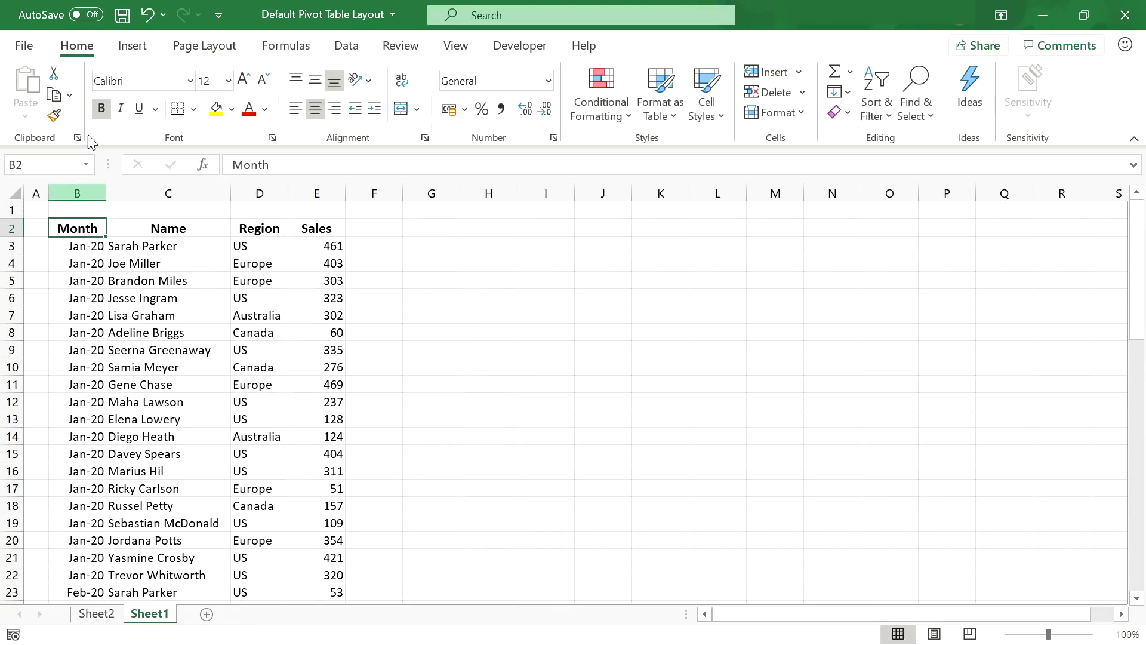
{"action": "left_click", "coordinate": [130, 46]}
{"action": "left_click", "coordinate": [31, 83]}
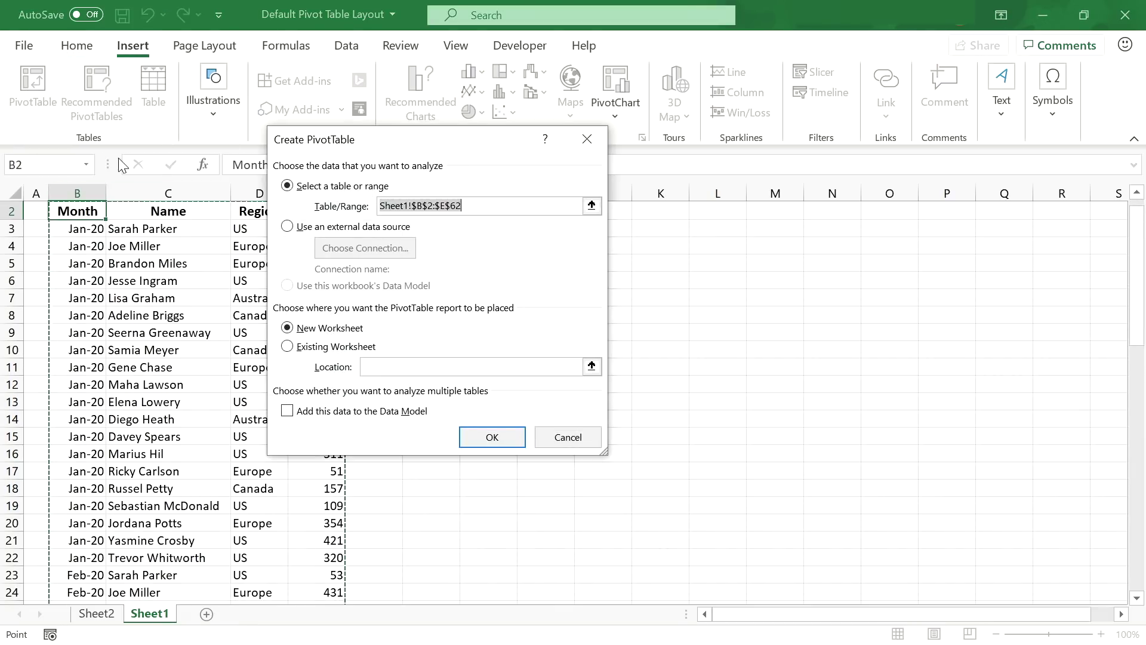
{"action": "left_click", "coordinate": [485, 437]}
{"action": "left_click_drag", "start_coordinate": [435, 319], "coordinate": [583, 511]}
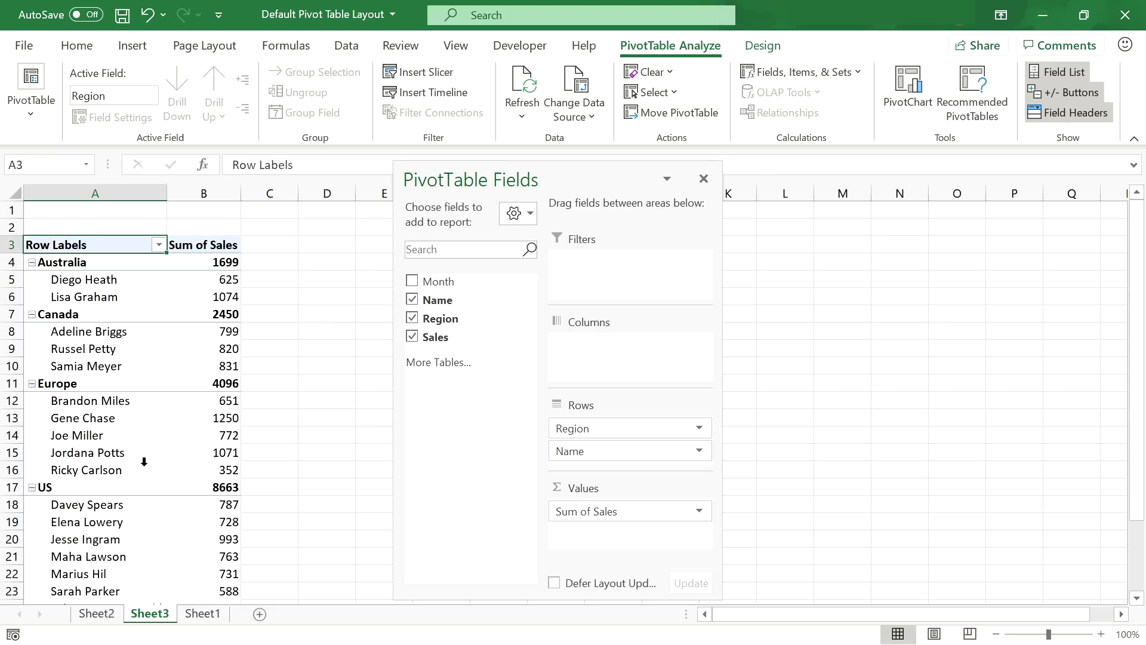
{"action": "left_click", "coordinate": [112, 612]}
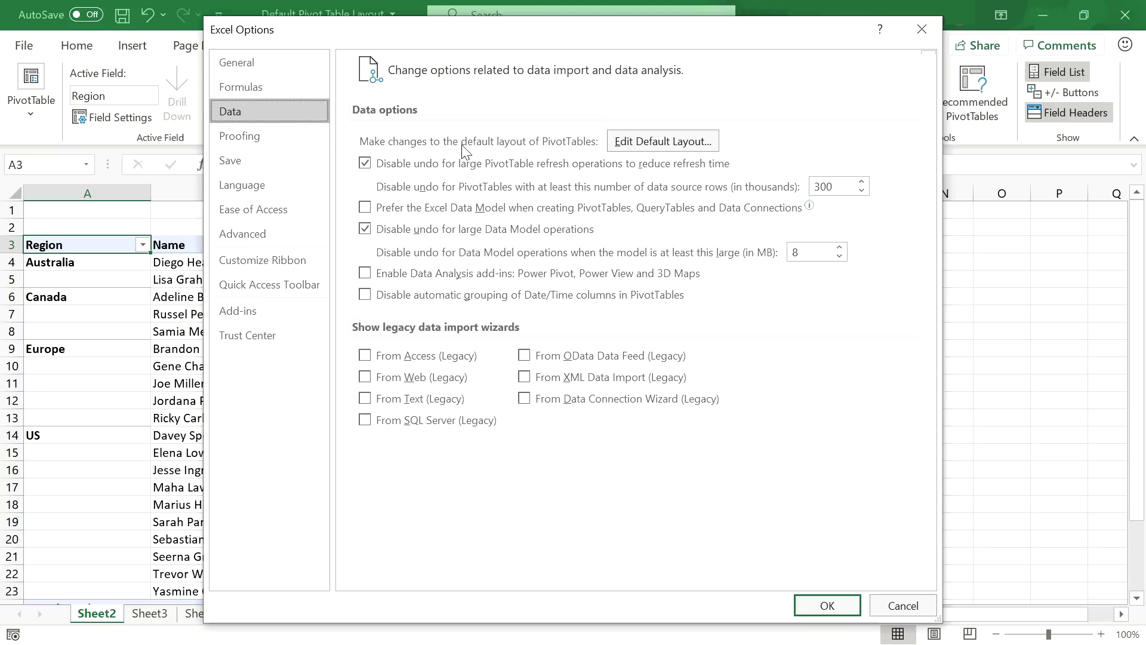
- Import the Sheet2 pivot layout from cell A3 as the default PivotTable layout (tabular, no subtotals)
{"action": "left_click", "coordinate": [660, 143]}
{"action": "left_click_drag", "start_coordinate": [522, 203], "coordinate": [659, 238]}
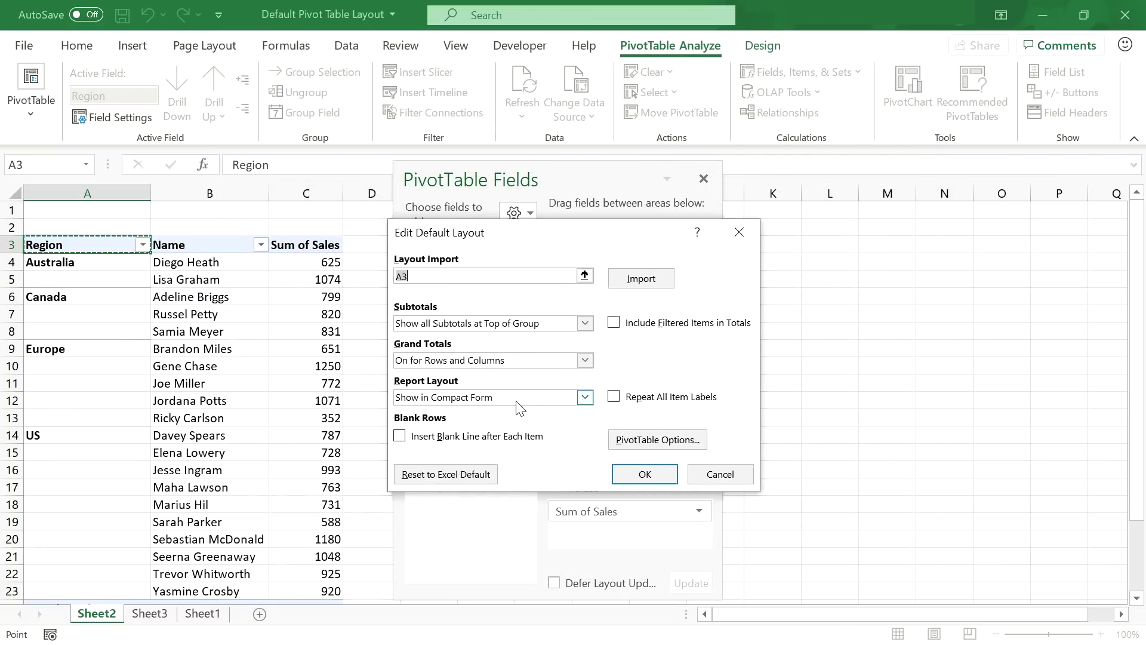
{"action": "left_click", "coordinate": [84, 266]}
{"action": "left_click", "coordinate": [91, 242]}
{"action": "left_click", "coordinate": [655, 278]}
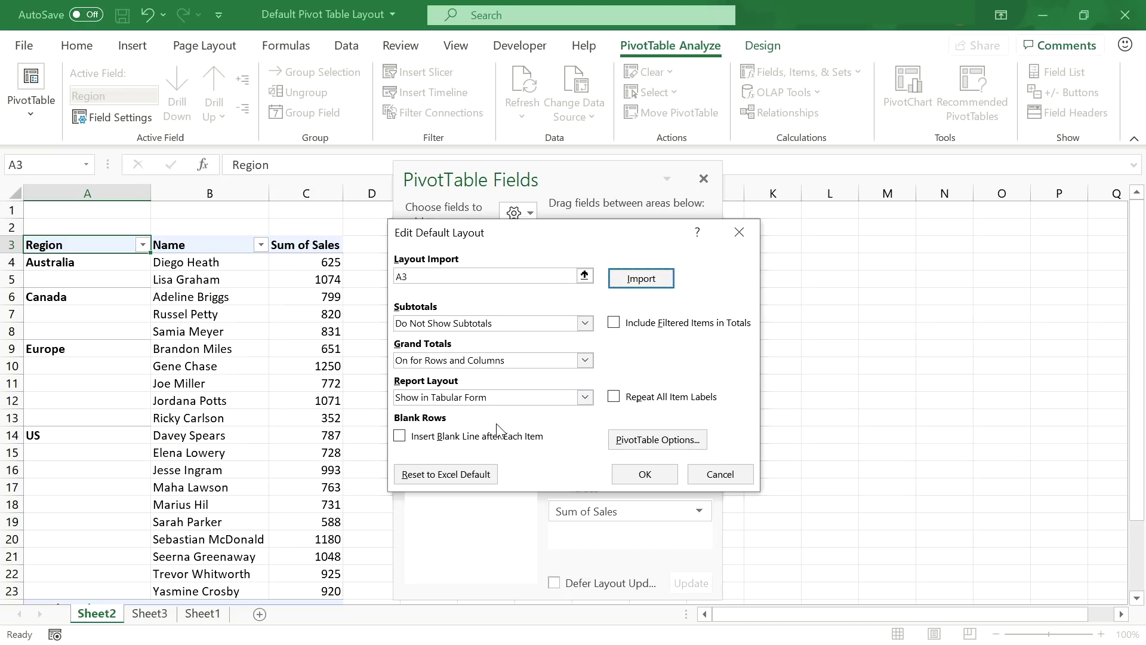
{"action": "left_click", "coordinate": [663, 441]}
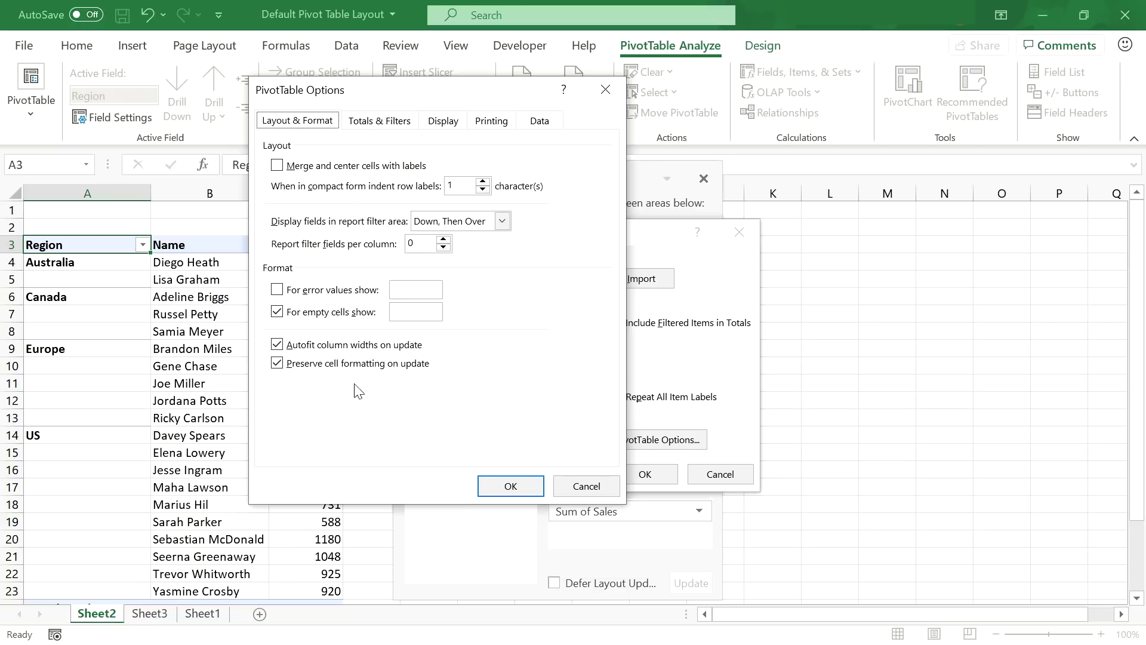
{"action": "left_click", "coordinate": [510, 486]}
{"action": "left_click", "coordinate": [645, 474]}
- Save the options, then build a new Sheet1 pivot with Region and Name rows and summed Sales
{"action": "left_click", "coordinate": [827, 605]}
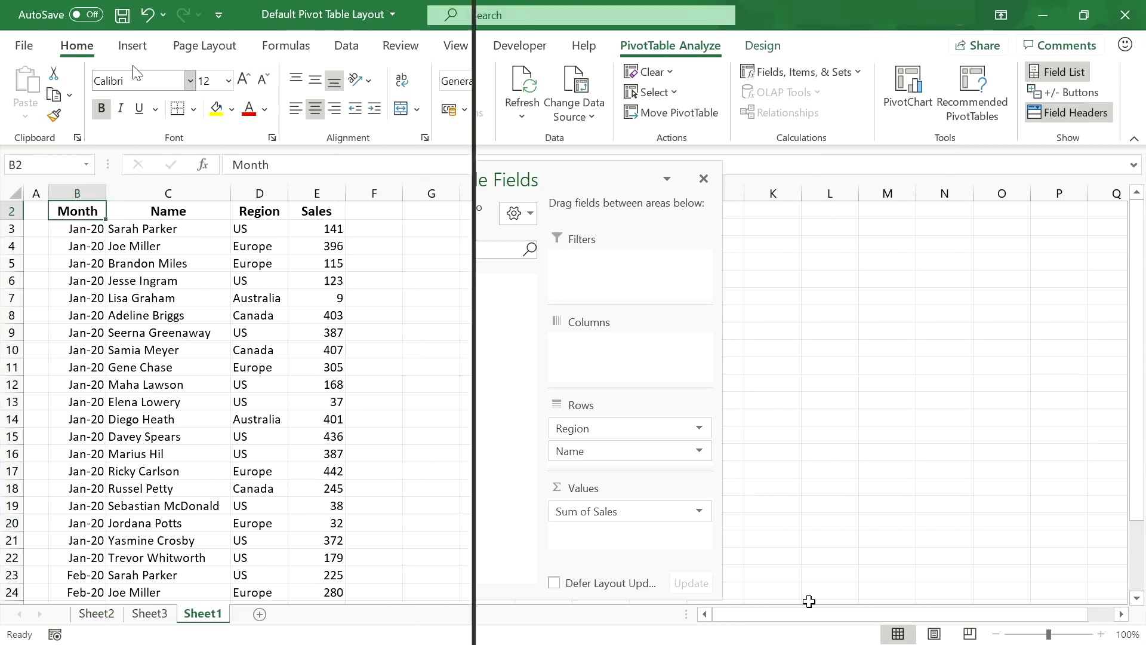
{"action": "left_click", "coordinate": [133, 46]}
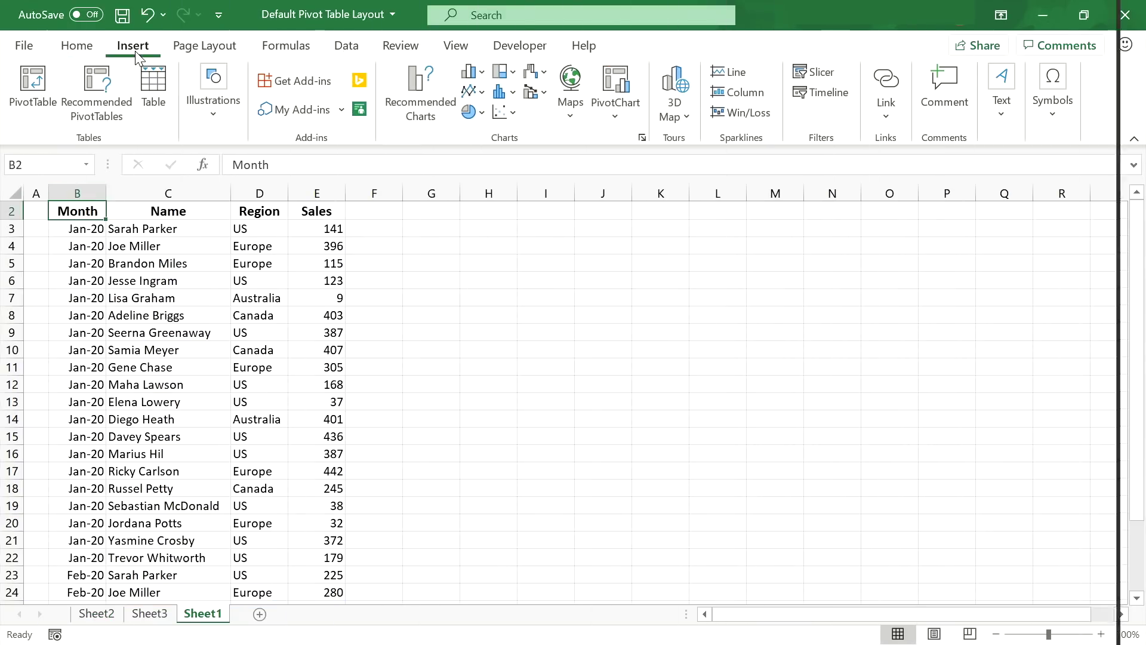
{"action": "left_click", "coordinate": [40, 117]}
{"action": "left_click", "coordinate": [615, 471]}
{"action": "left_click_drag", "start_coordinate": [439, 318], "coordinate": [597, 454]}
{"action": "left_click_drag", "start_coordinate": [434, 337], "coordinate": [598, 512]}
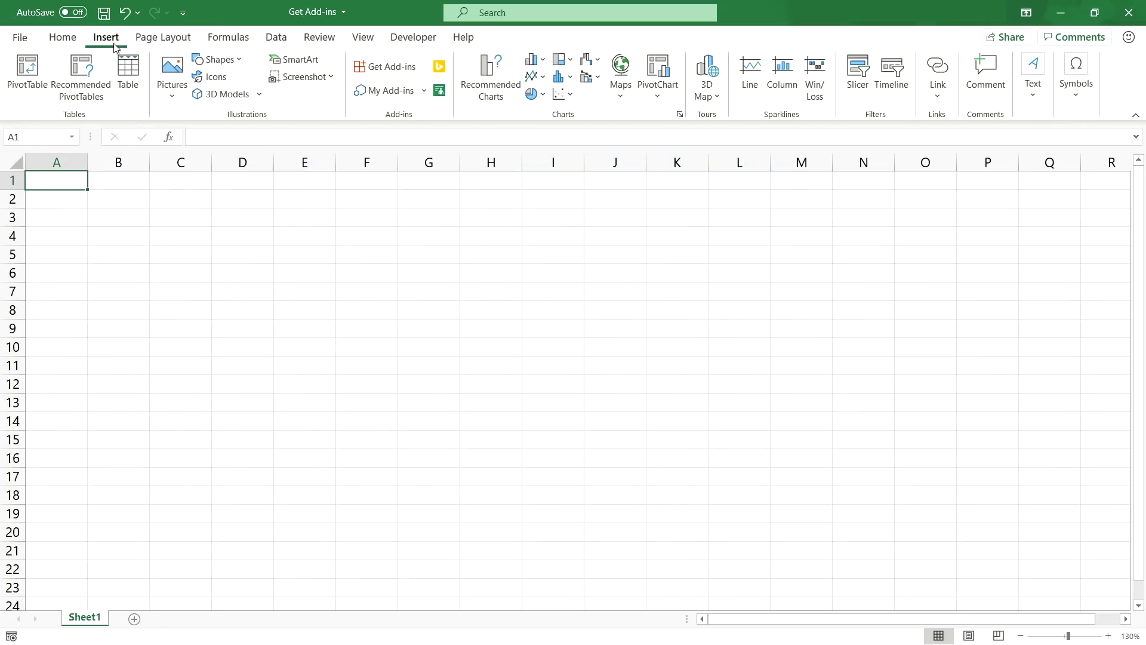
- Add the Solver add-in from the store's Data Analytics category, accepting its terms
{"action": "left_click", "coordinate": [391, 69]}
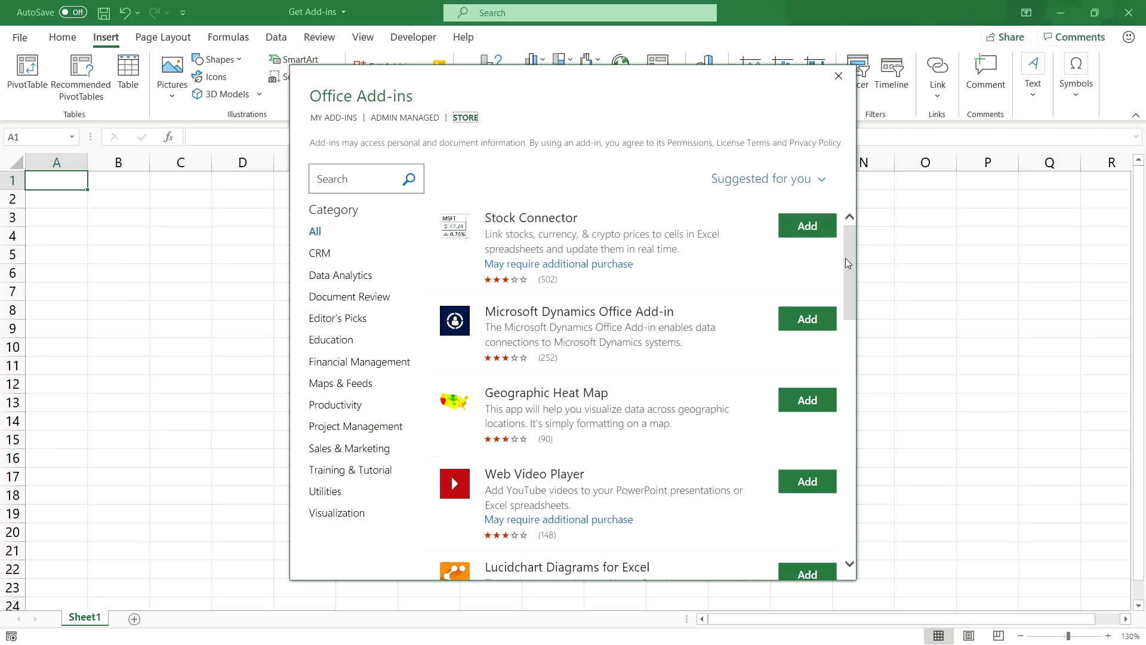
{"action": "left_click_drag", "start_coordinate": [846, 259], "coordinate": [847, 238]}
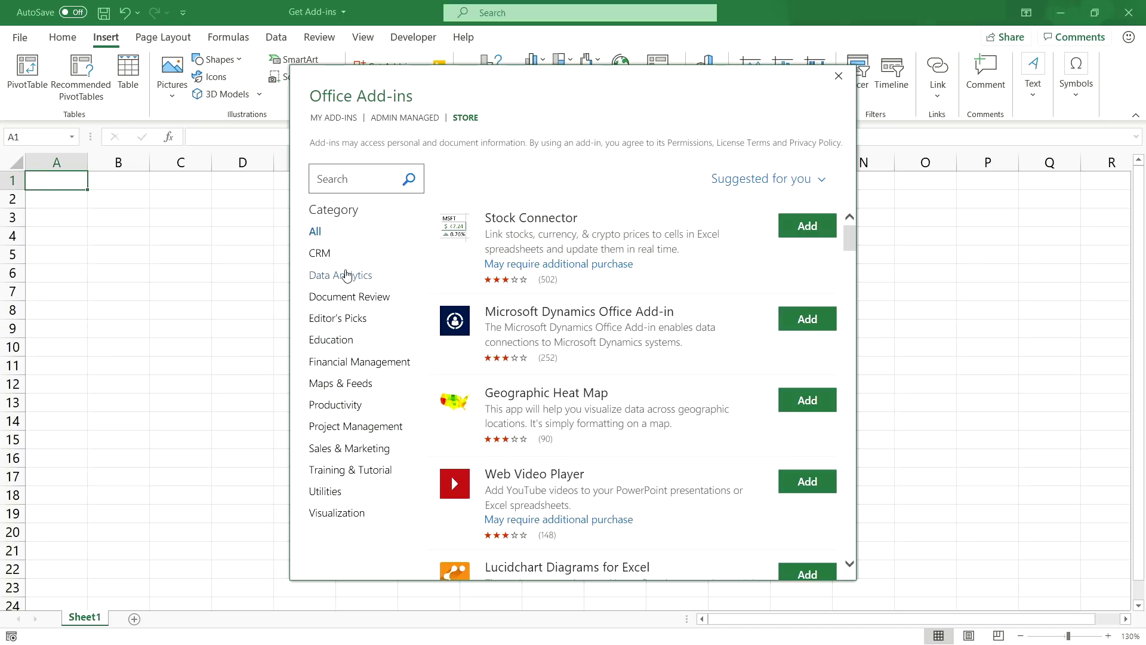
{"action": "left_click", "coordinate": [347, 275]}
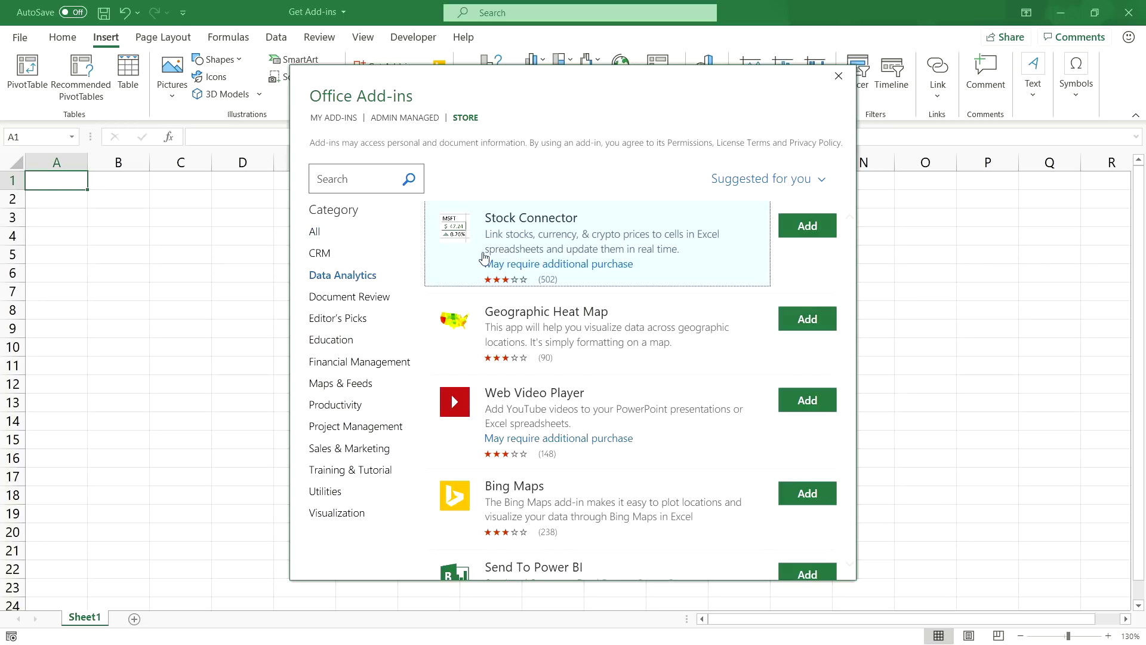
{"action": "scroll", "coordinate": [582, 283], "scroll_direction": "down", "scroll_amount": 3}
{"action": "scroll", "coordinate": [583, 307], "scroll_direction": "down", "scroll_amount": 3}
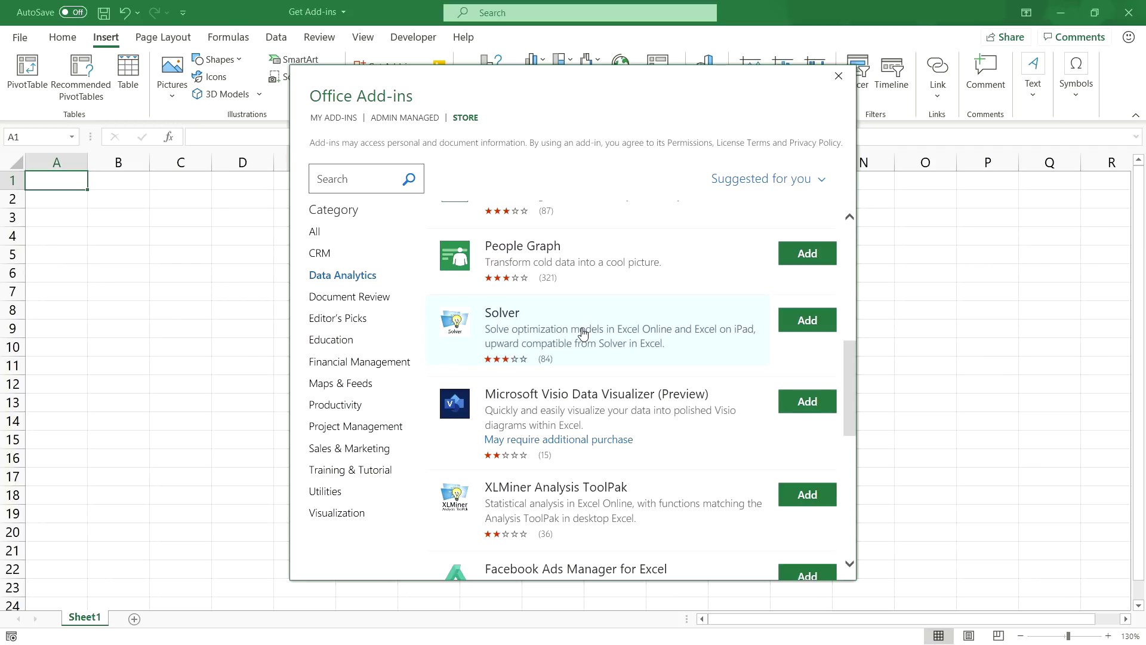
{"action": "left_click", "coordinate": [795, 323]}
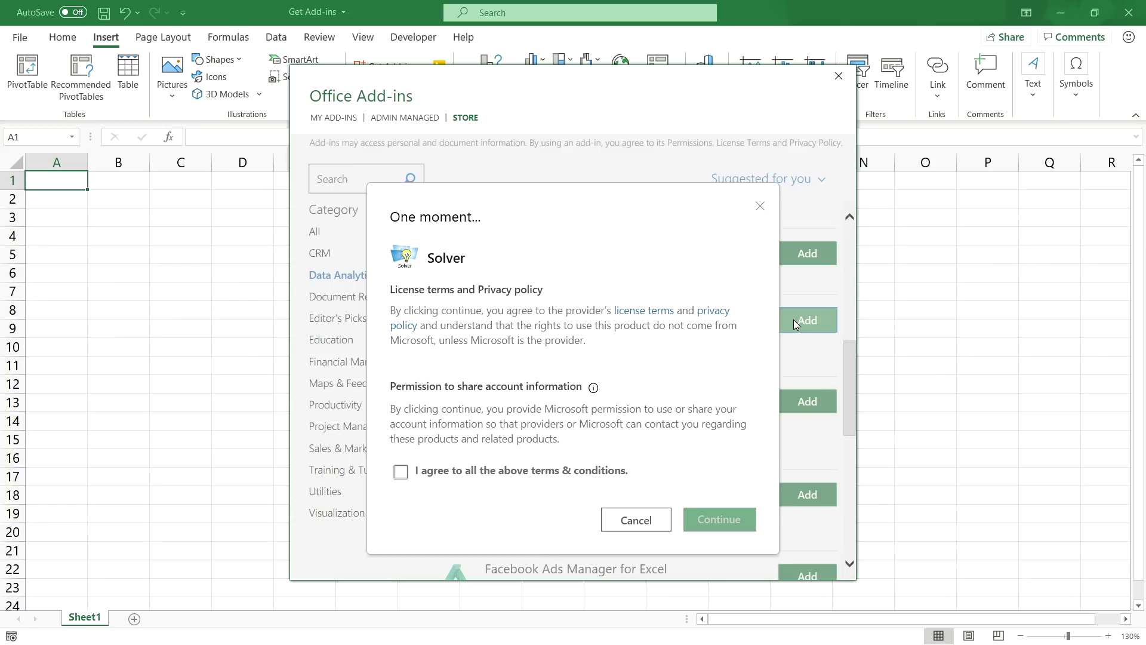
{"action": "left_click", "coordinate": [401, 474]}
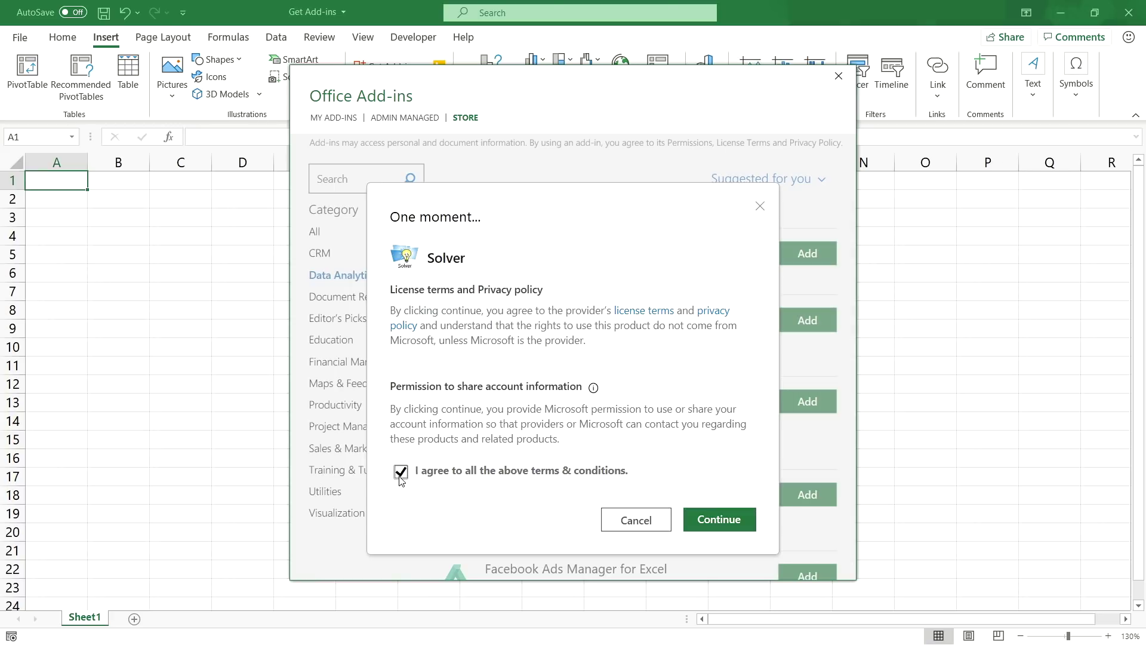
{"action": "left_click", "coordinate": [719, 524]}
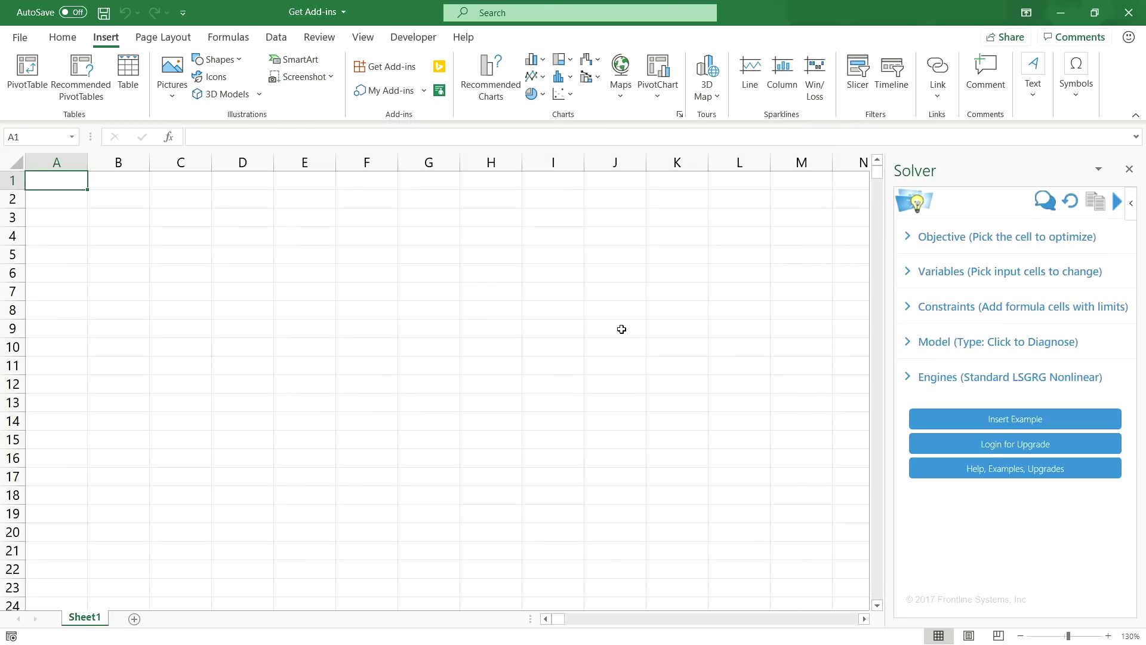
- Widen the Solver pane, check Solver under My Add-ins, and browse the STORE list
{"action": "left_click_drag", "start_coordinate": [882, 292], "coordinate": [764, 311]}
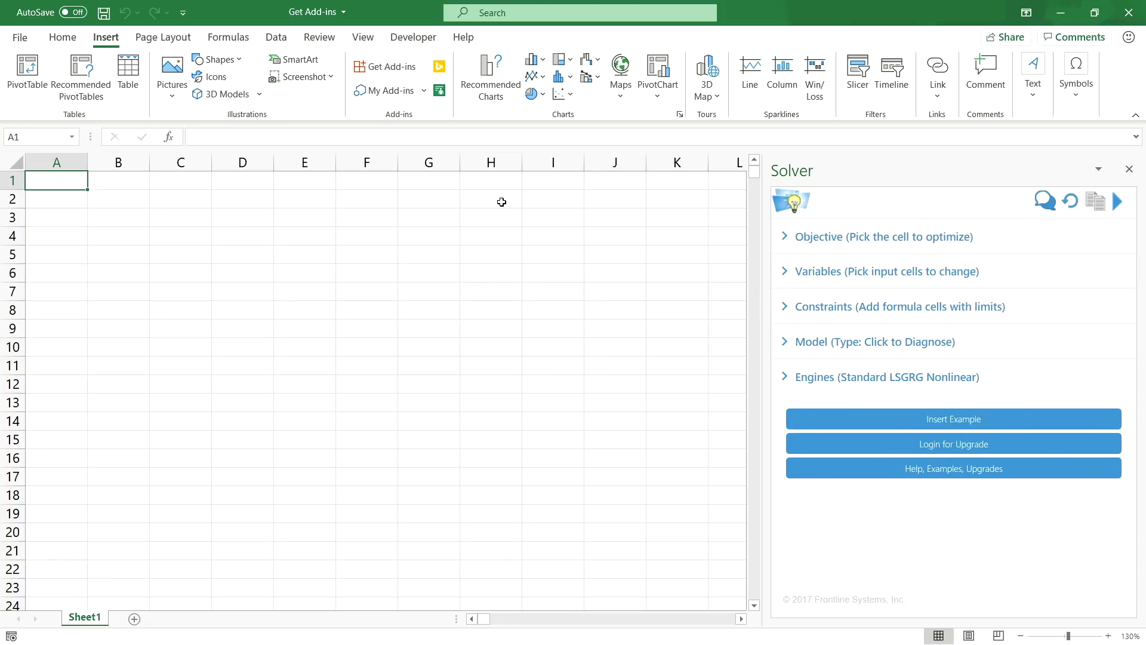
{"action": "left_click", "coordinate": [387, 91]}
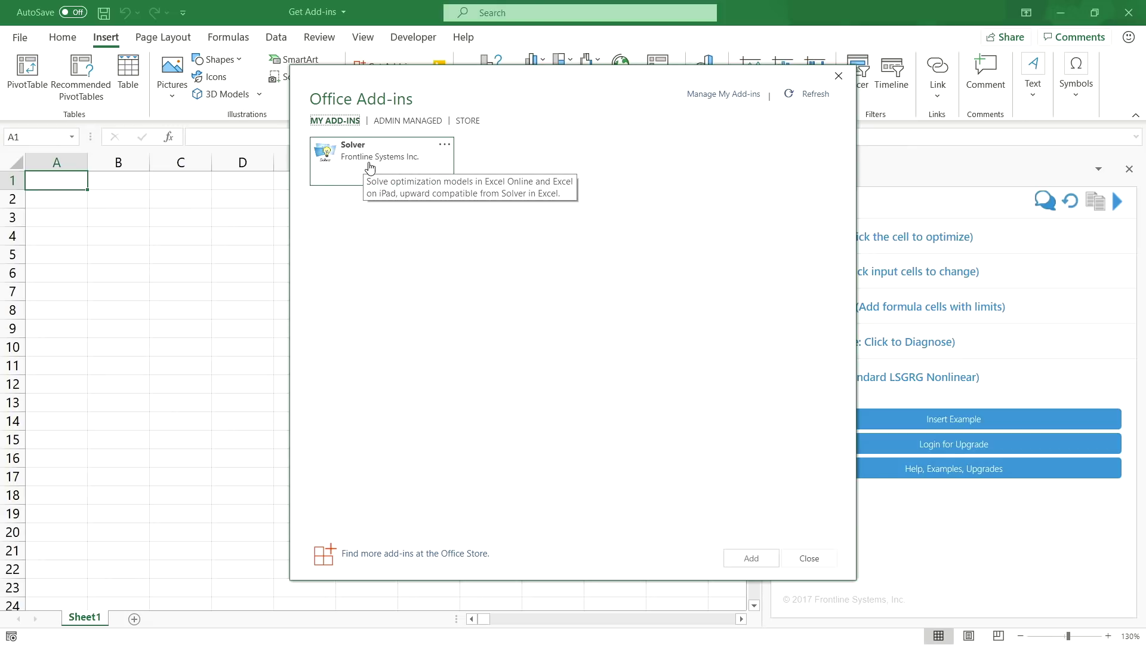
{"action": "left_click", "coordinate": [467, 121]}
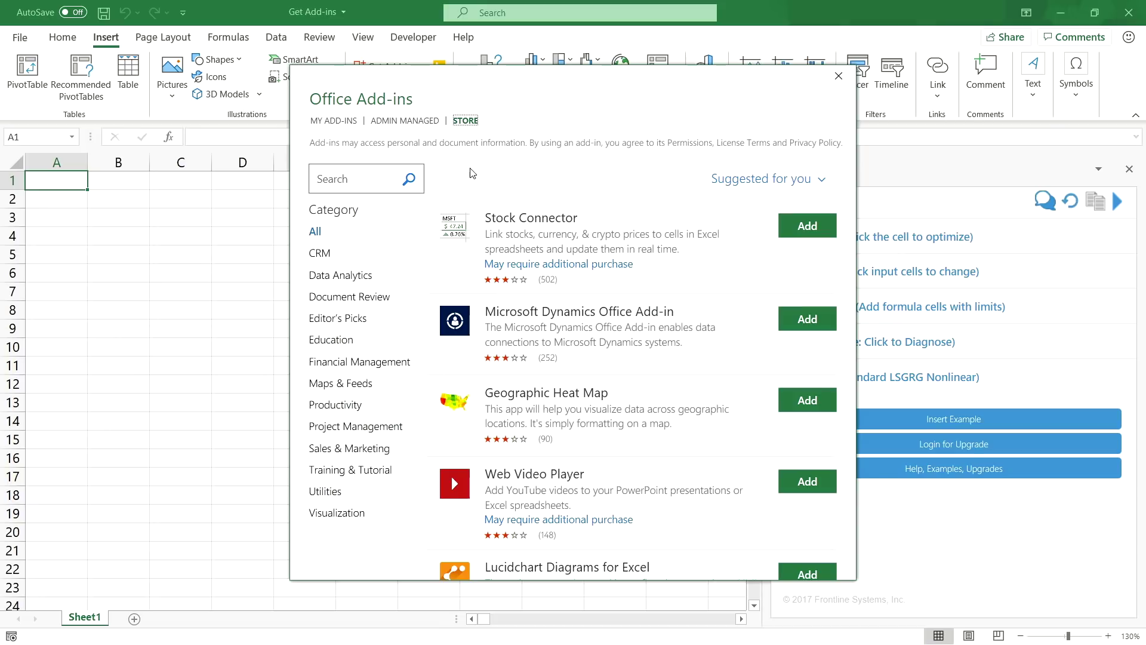
{"action": "scroll", "coordinate": [587, 269], "scroll_direction": "down", "scroll_amount": 5}
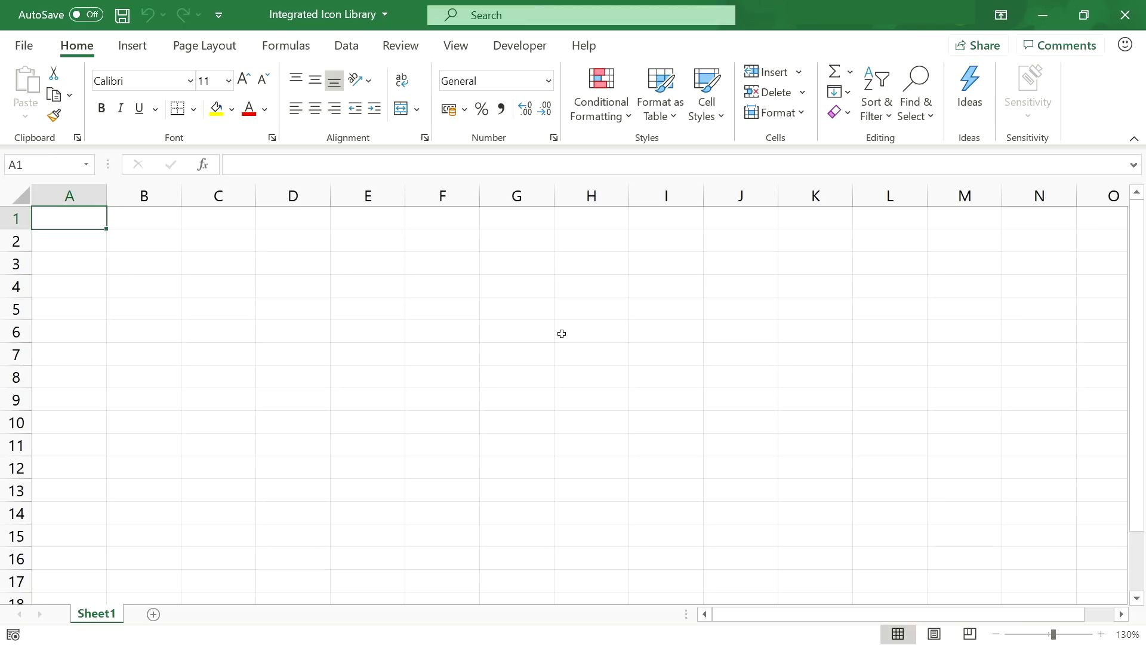
- Open the Icons library from Insert > Illustrations
{"action": "left_click", "coordinate": [137, 52]}
{"action": "left_click", "coordinate": [213, 98]}
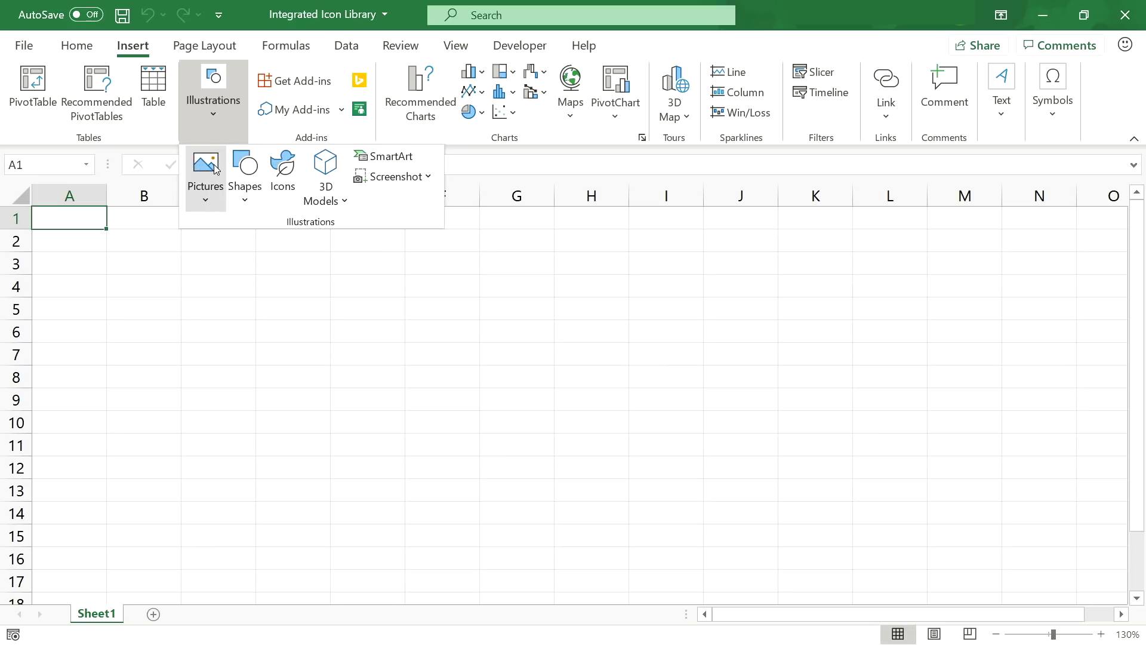
{"action": "left_click", "coordinate": [286, 178]}
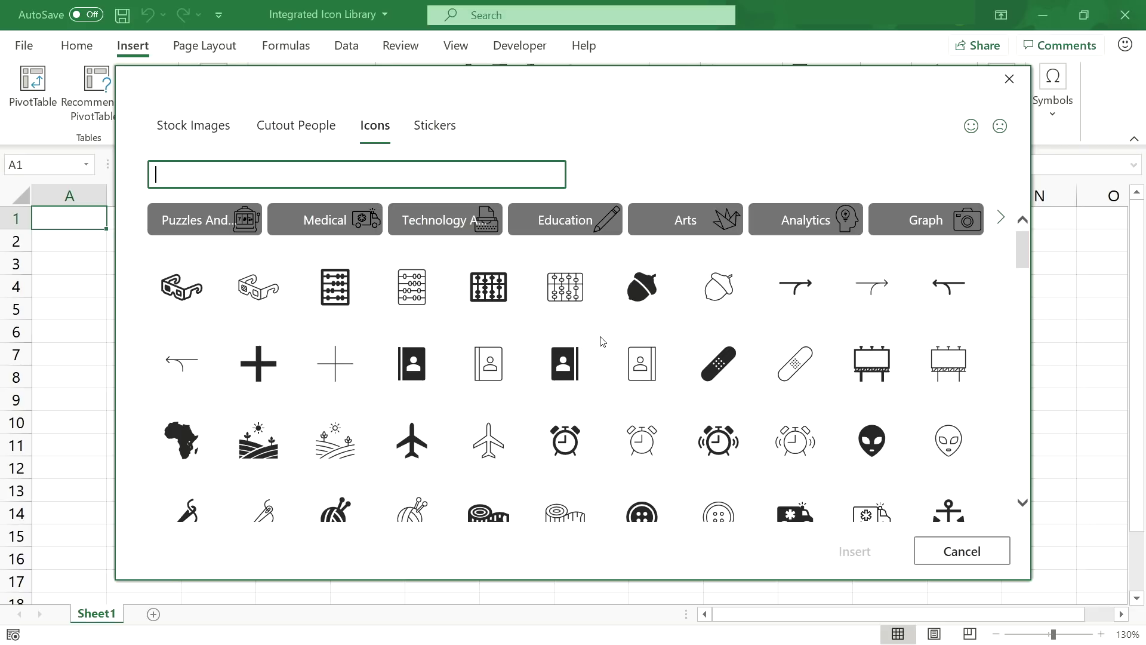
- Filter the icon library to Analytics and select the bar-chart and upward growth-curve icons
{"action": "scroll", "coordinate": [601, 342], "scroll_direction": "down", "scroll_amount": 20}
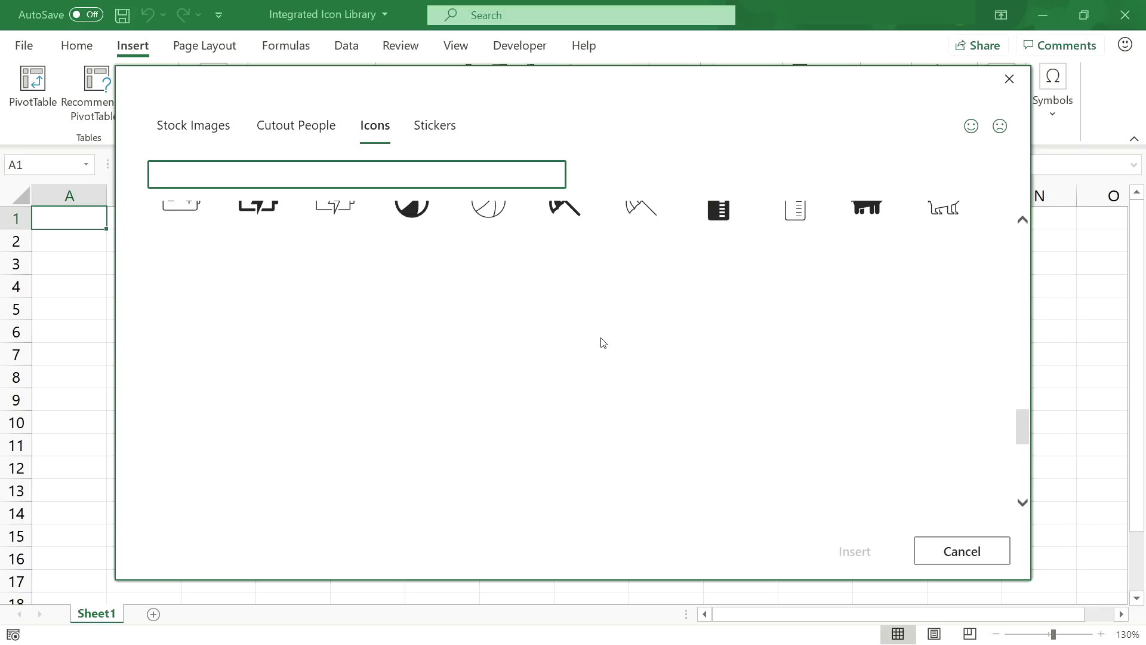
{"action": "scroll", "coordinate": [601, 341], "scroll_direction": "down", "scroll_amount": 10}
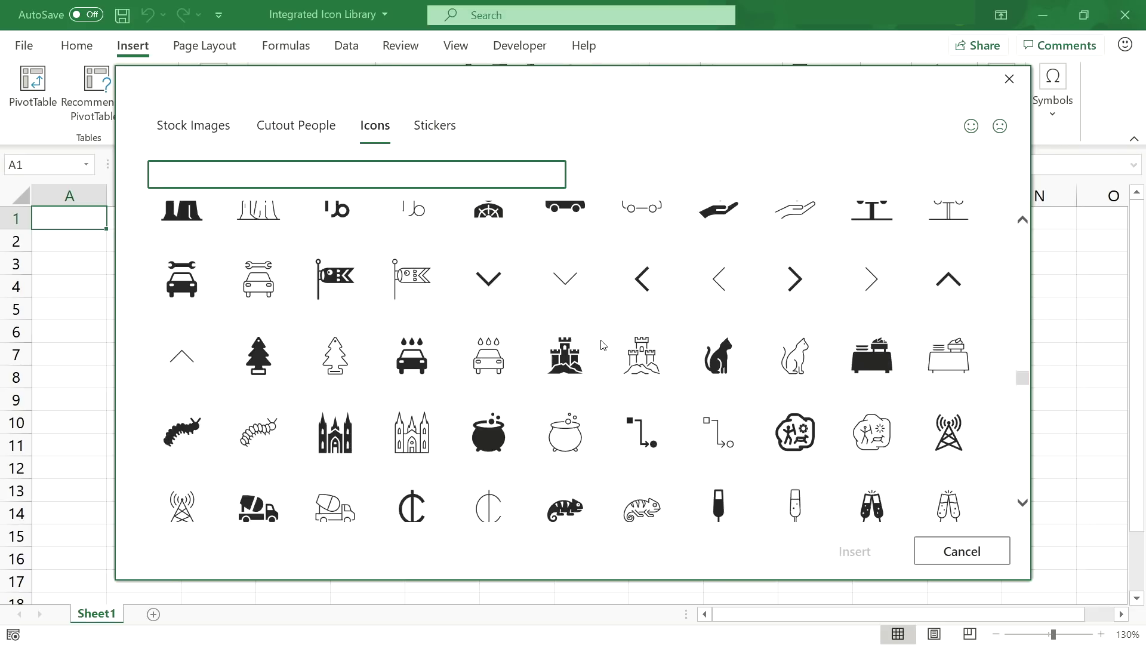
{"action": "scroll", "coordinate": [601, 344], "scroll_direction": "down", "scroll_amount": 15}
{"action": "left_click", "coordinate": [1025, 412]}
{"action": "left_click_drag", "start_coordinate": [1026, 412], "coordinate": [1028, 221]}
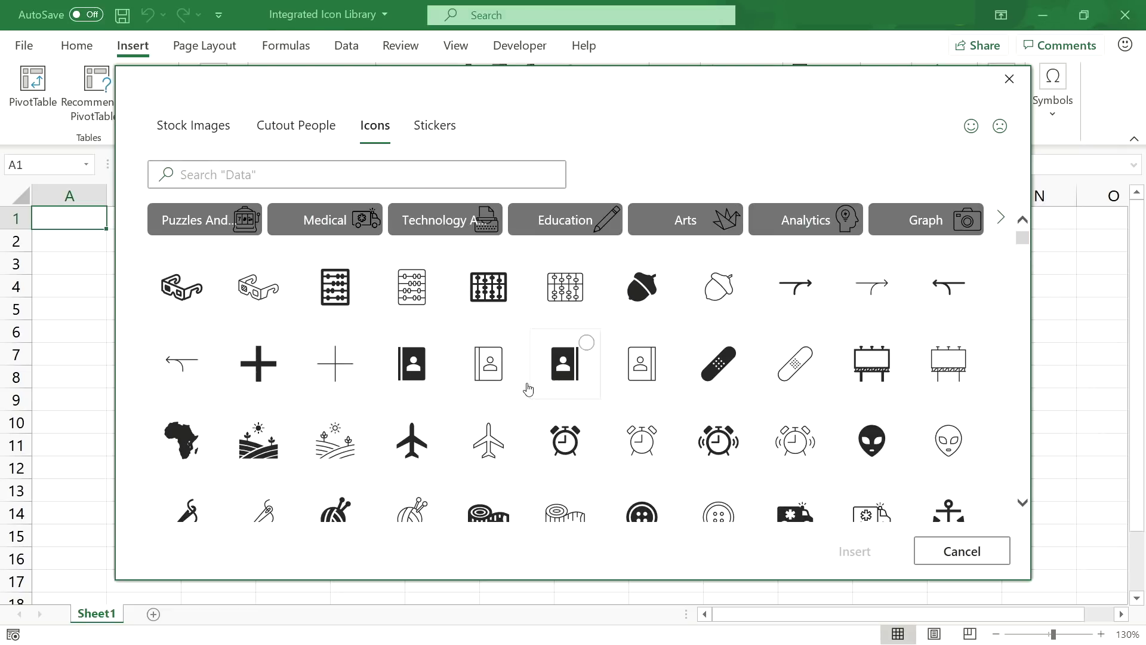
{"action": "left_click", "coordinate": [206, 174]}
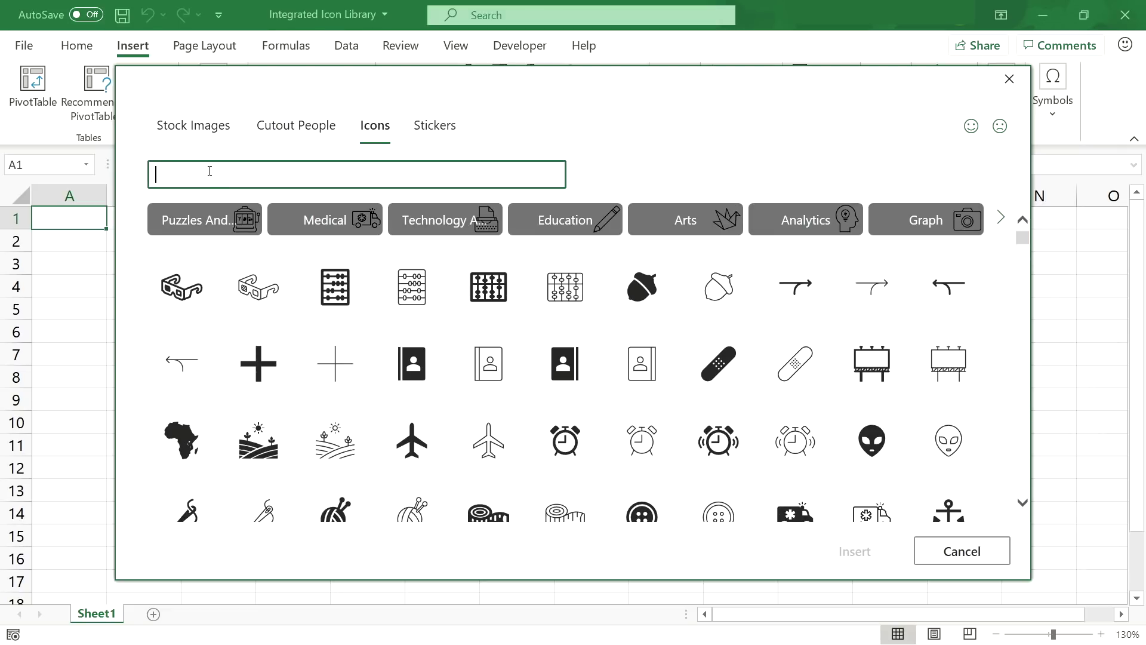
{"action": "left_click", "coordinate": [442, 229]}
{"action": "left_click", "coordinate": [584, 230]}
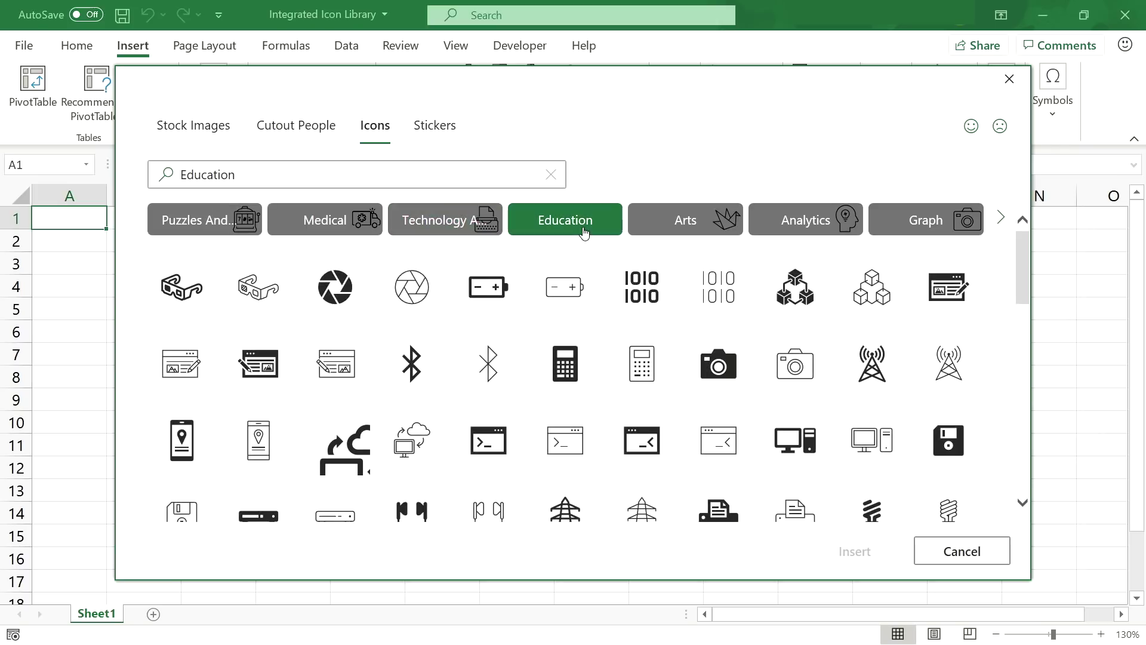
{"action": "left_click", "coordinate": [800, 226]}
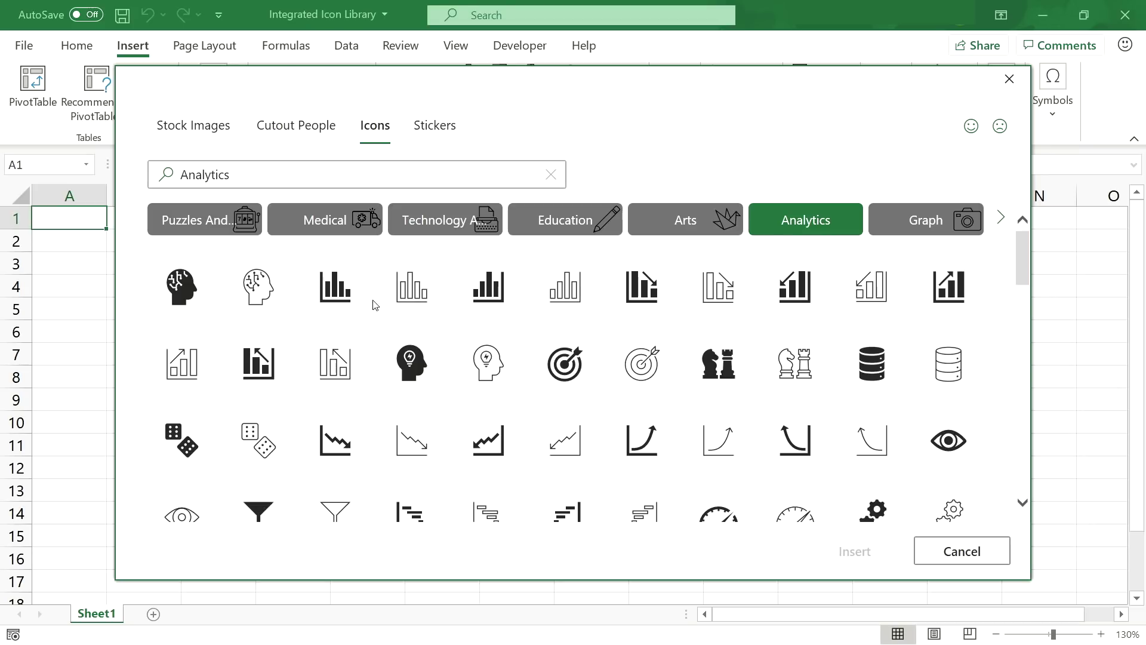
{"action": "left_click", "coordinate": [355, 279]}
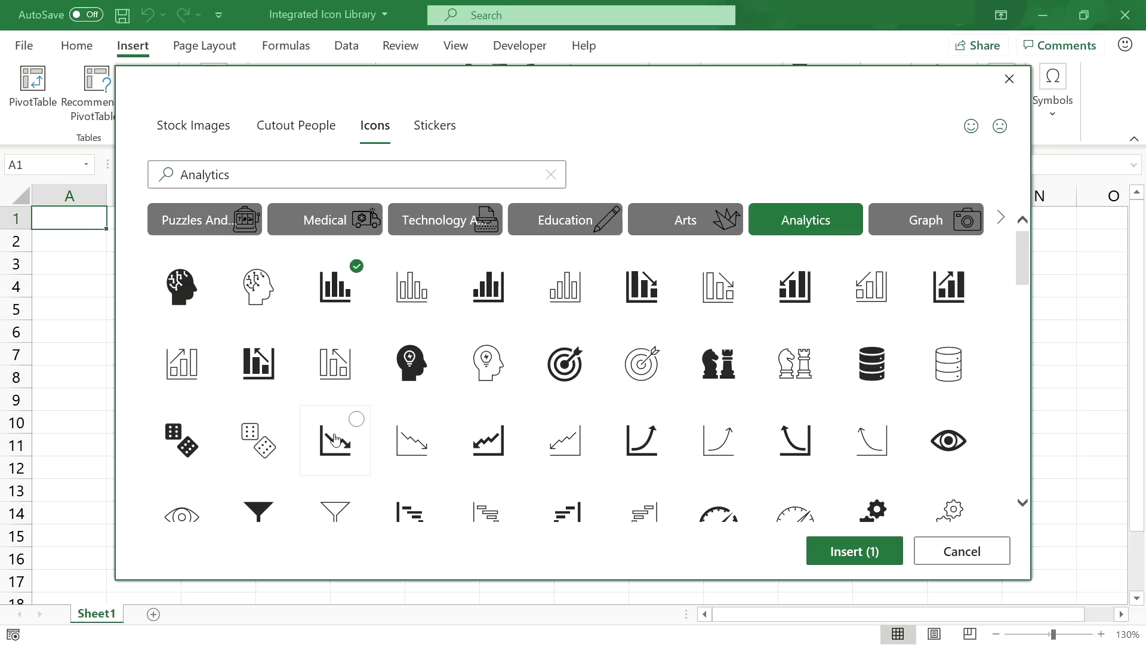
{"action": "left_click", "coordinate": [665, 422]}
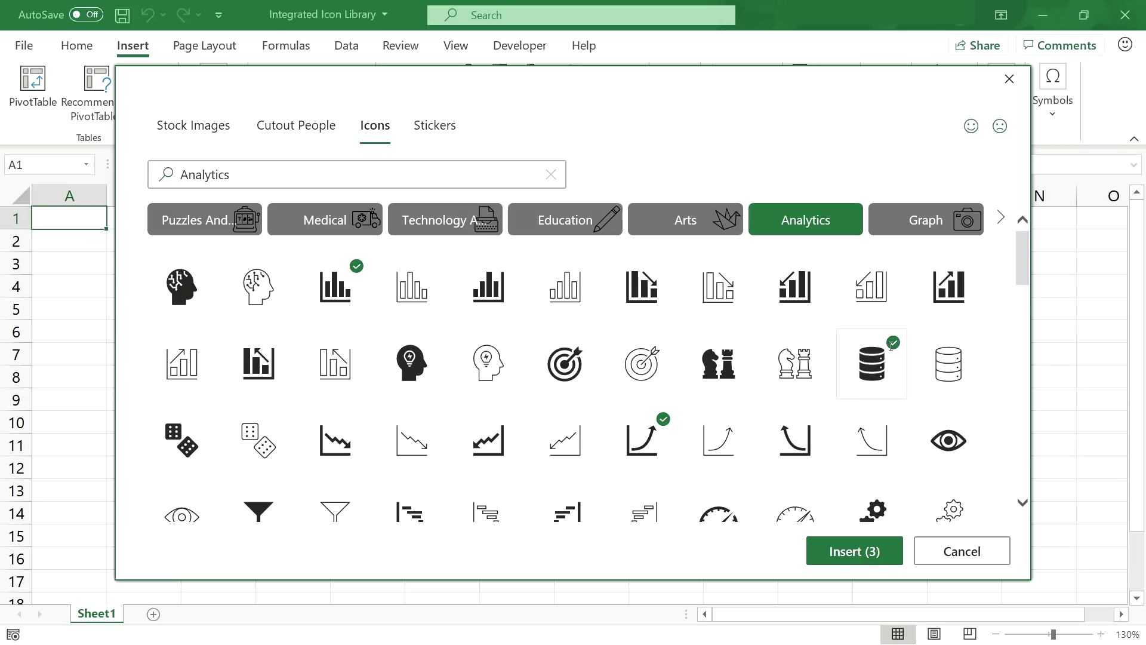
- Insert the three chosen icons and line them up in a row out to column K
{"action": "left_click", "coordinate": [841, 549]}
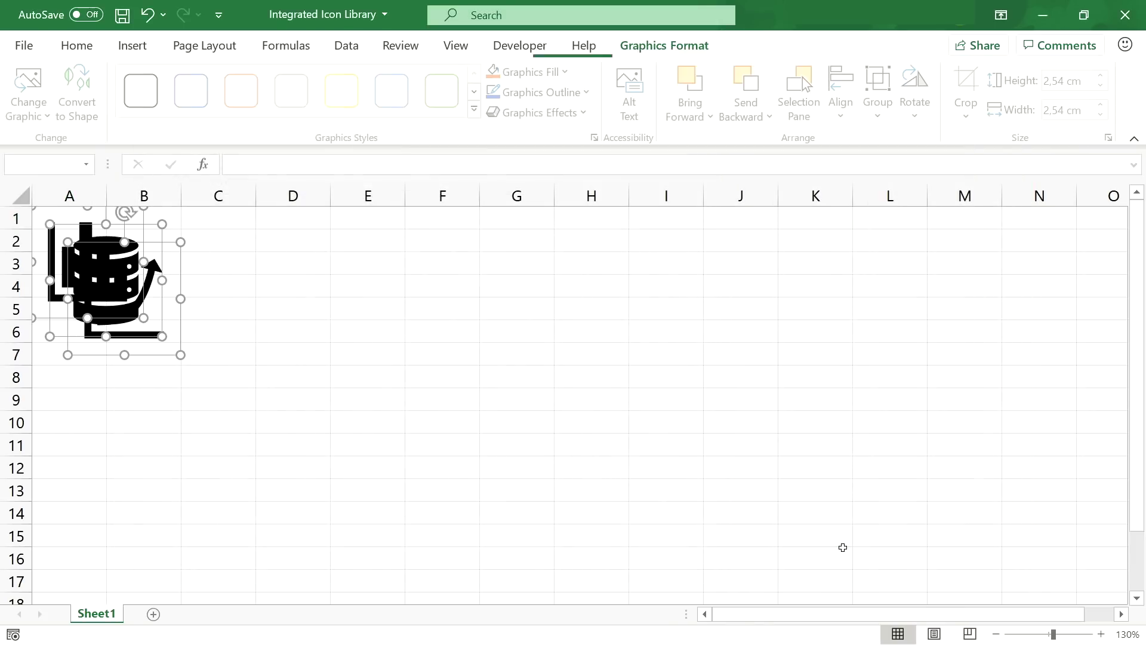
{"action": "left_click_drag", "start_coordinate": [151, 307], "coordinate": [885, 338]}
{"action": "left_click", "coordinate": [576, 385]}
{"action": "left_click", "coordinate": [595, 396]}
{"action": "left_click_drag", "start_coordinate": [521, 352], "coordinate": [651, 322]}
{"action": "left_click", "coordinate": [519, 354]}
{"action": "left_click_drag", "start_coordinate": [519, 354], "coordinate": [519, 332]}
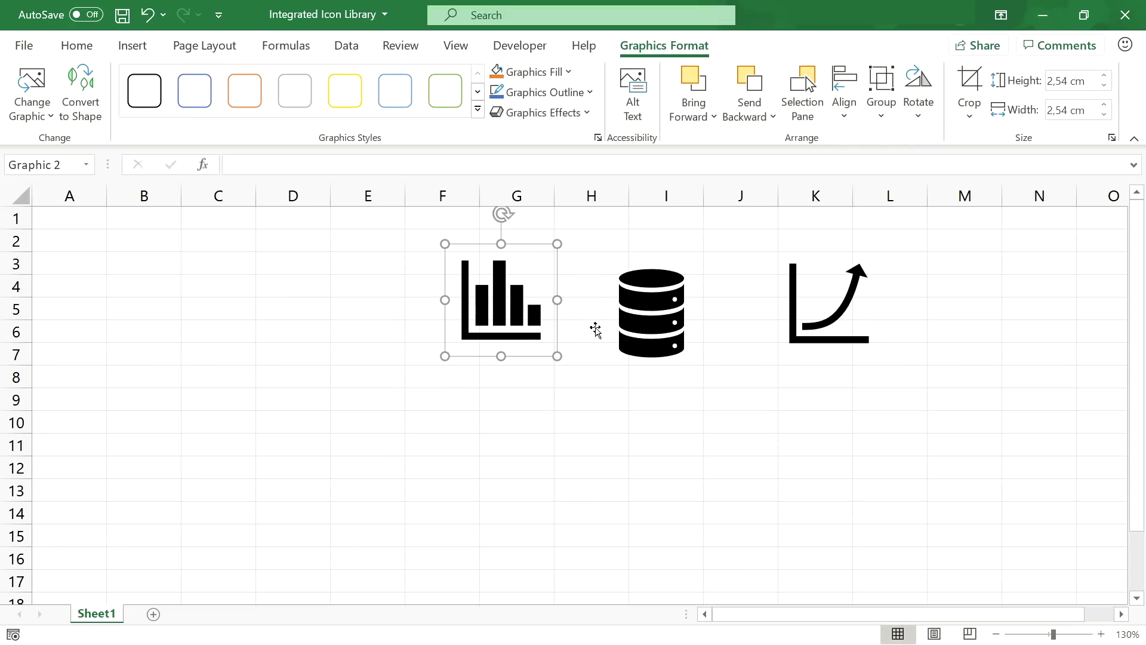
- Give all three icons a solid green fill and a solid black outline via Format Graphic
{"action": "left_click", "coordinate": [618, 333], "text": "ctrl"}
{"action": "left_click", "coordinate": [794, 317], "text": "ctrl"}
{"action": "right_click", "coordinate": [793, 312]}
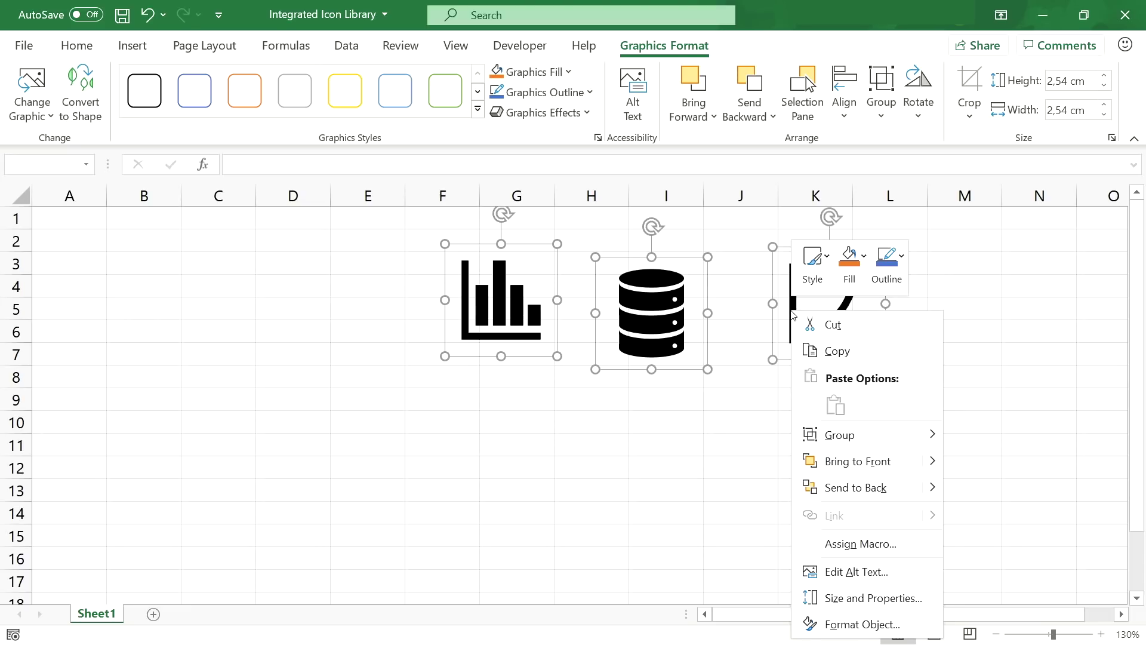
{"action": "left_click", "coordinate": [842, 622]}
{"action": "left_click", "coordinate": [925, 276]}
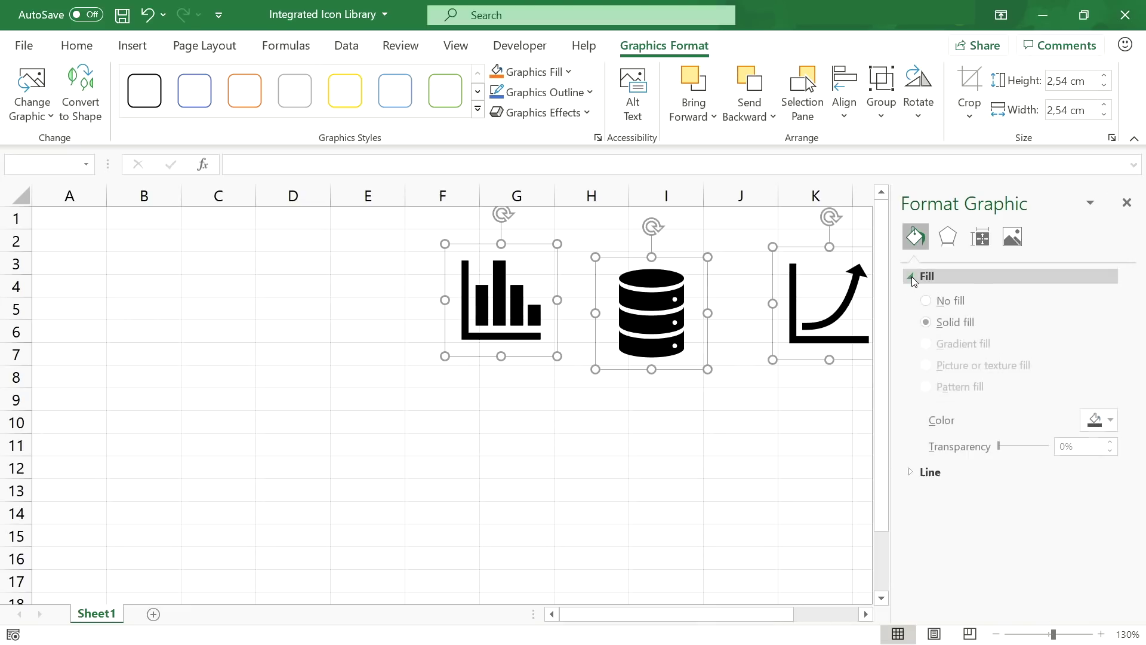
{"action": "left_click", "coordinate": [1095, 425]}
{"action": "left_click", "coordinate": [1073, 592]}
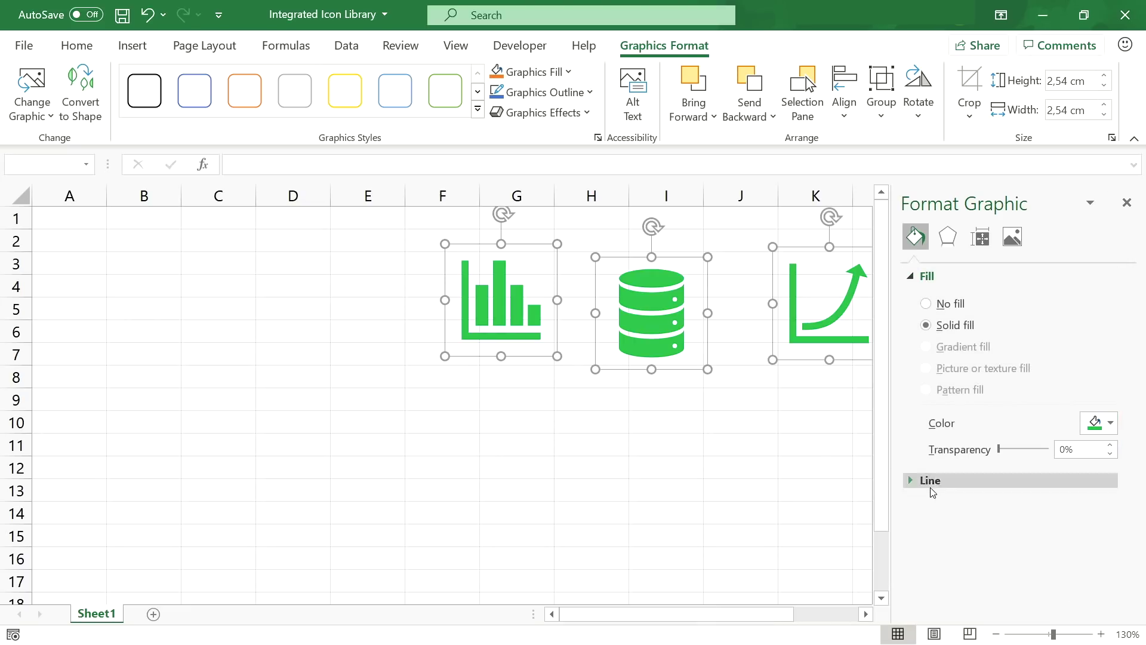
{"action": "left_click", "coordinate": [930, 481]}
{"action": "left_click", "coordinate": [953, 531]}
{"action": "left_click", "coordinate": [1098, 583]}
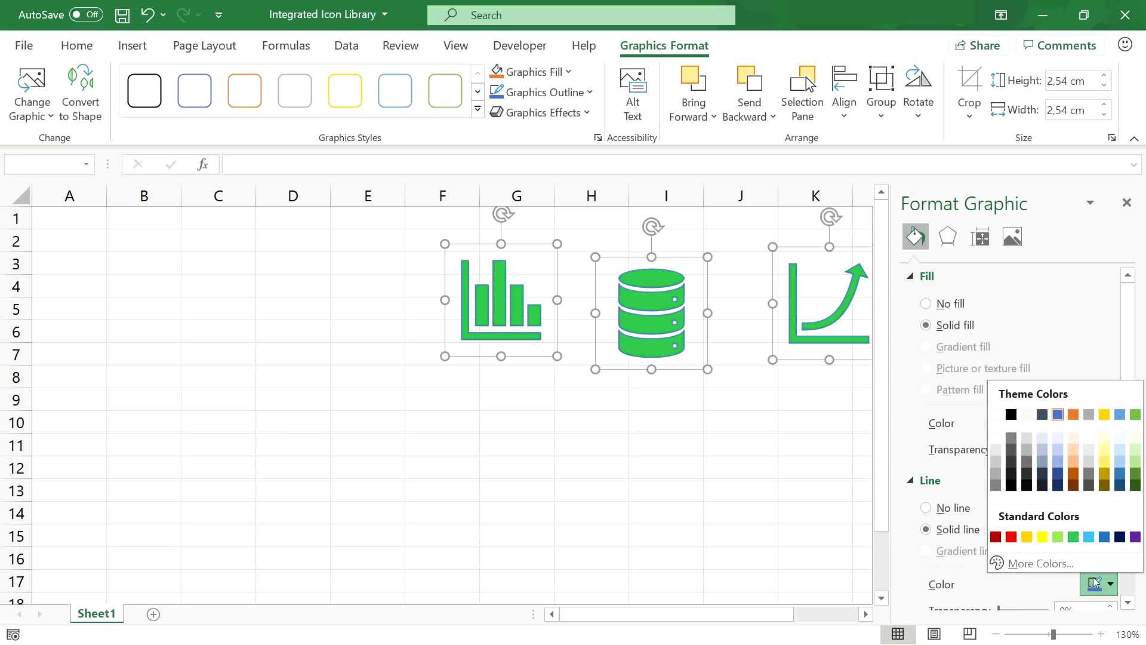
{"action": "left_click", "coordinate": [1009, 484]}
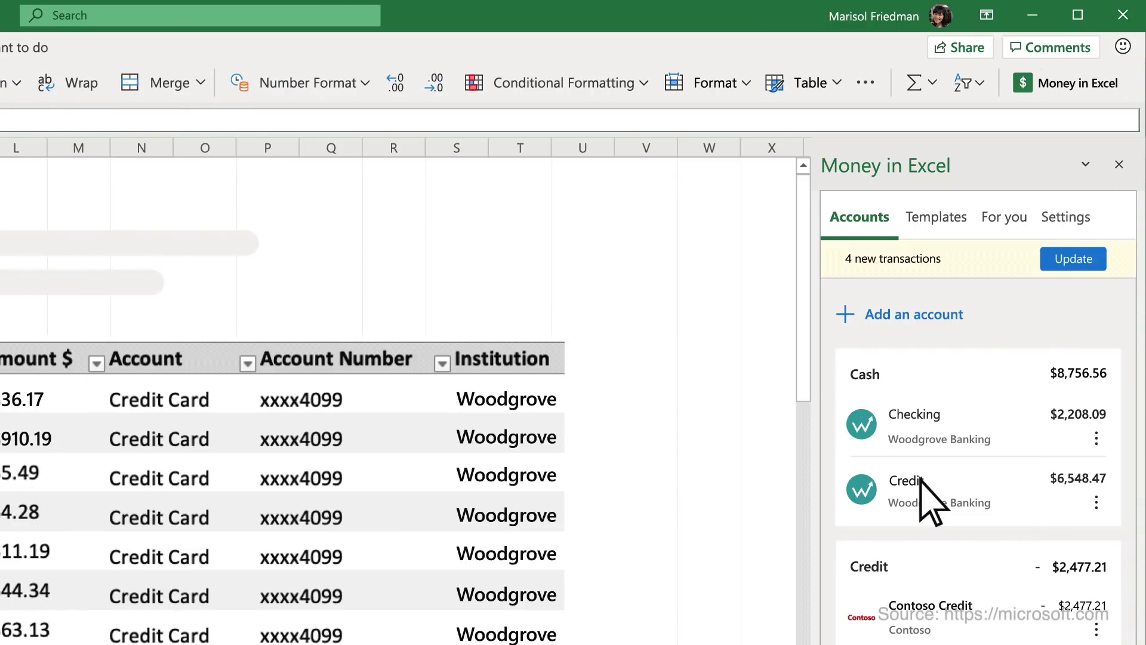
- Update Money in Excel with the four new transactions and choose January 2020 on the Snapshot sheet
{"action": "left_click", "coordinate": [1096, 258]}
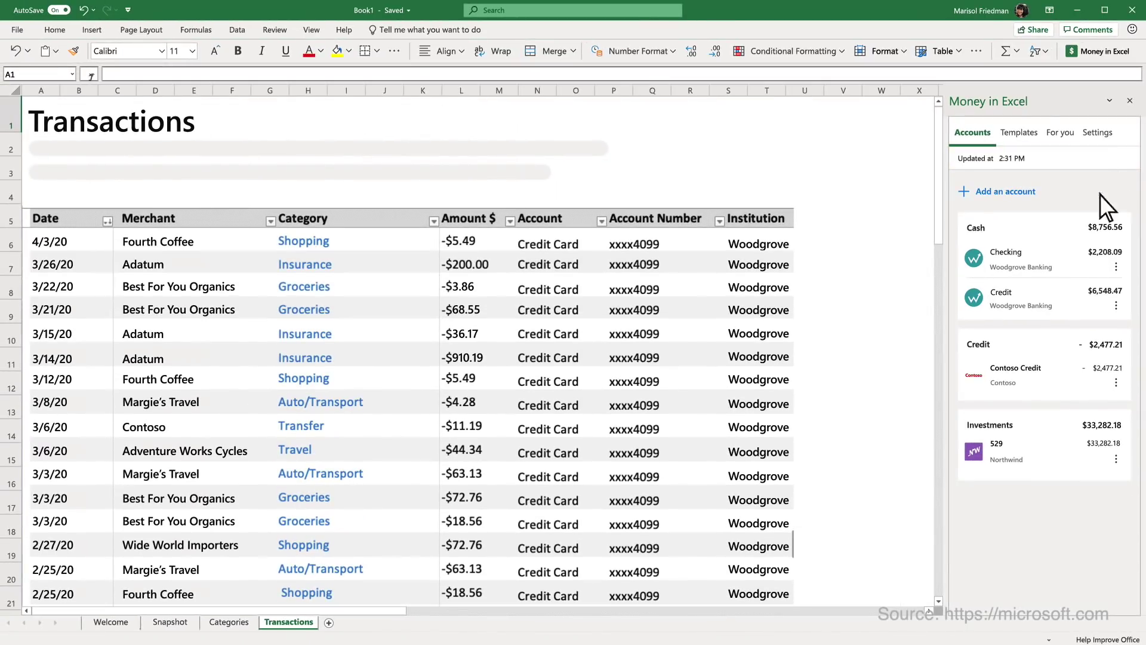
{"action": "left_click", "coordinate": [191, 621]}
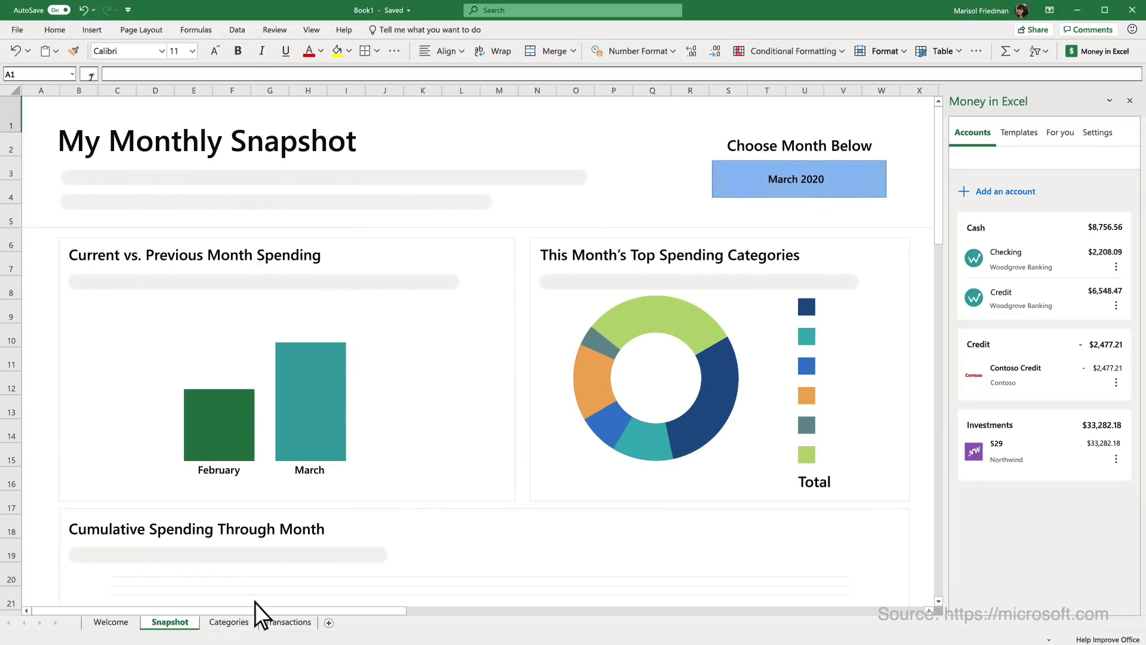
{"action": "left_click", "coordinate": [894, 188]}
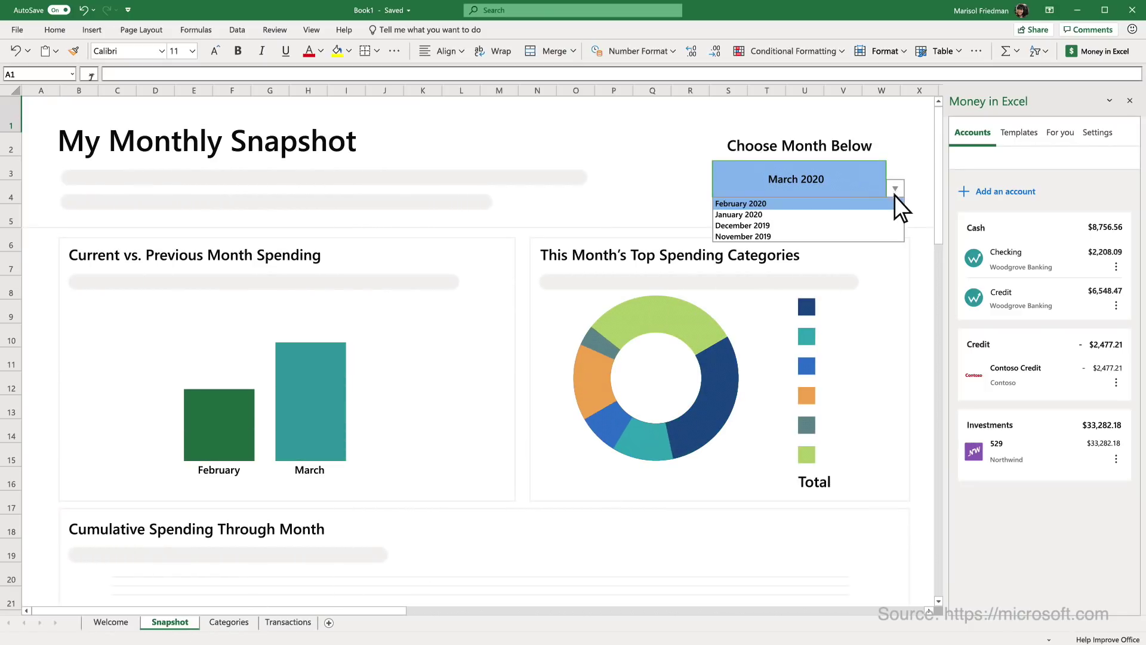
{"action": "left_click", "coordinate": [894, 214]}
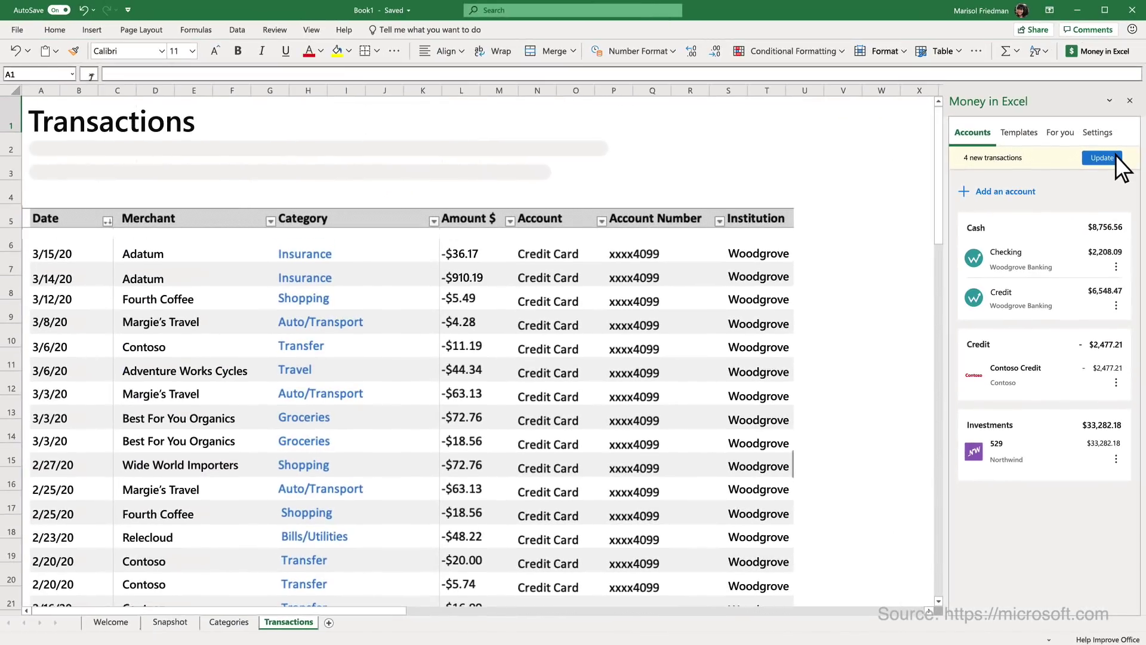
{"action": "left_click", "coordinate": [1101, 158]}
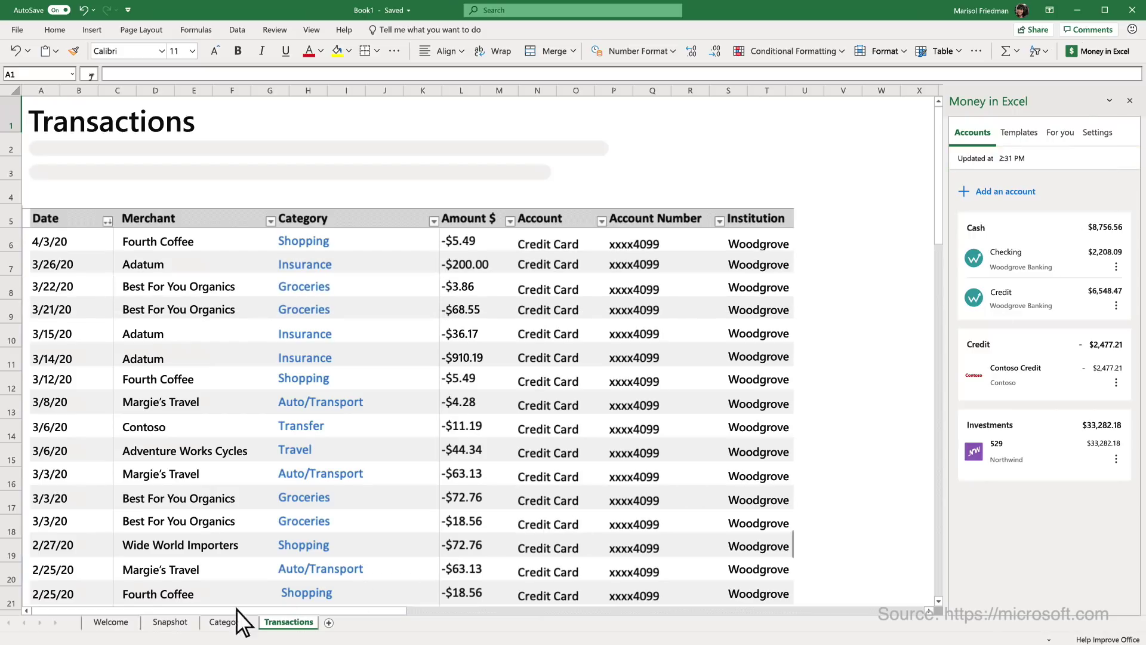
{"action": "left_click", "coordinate": [192, 621]}
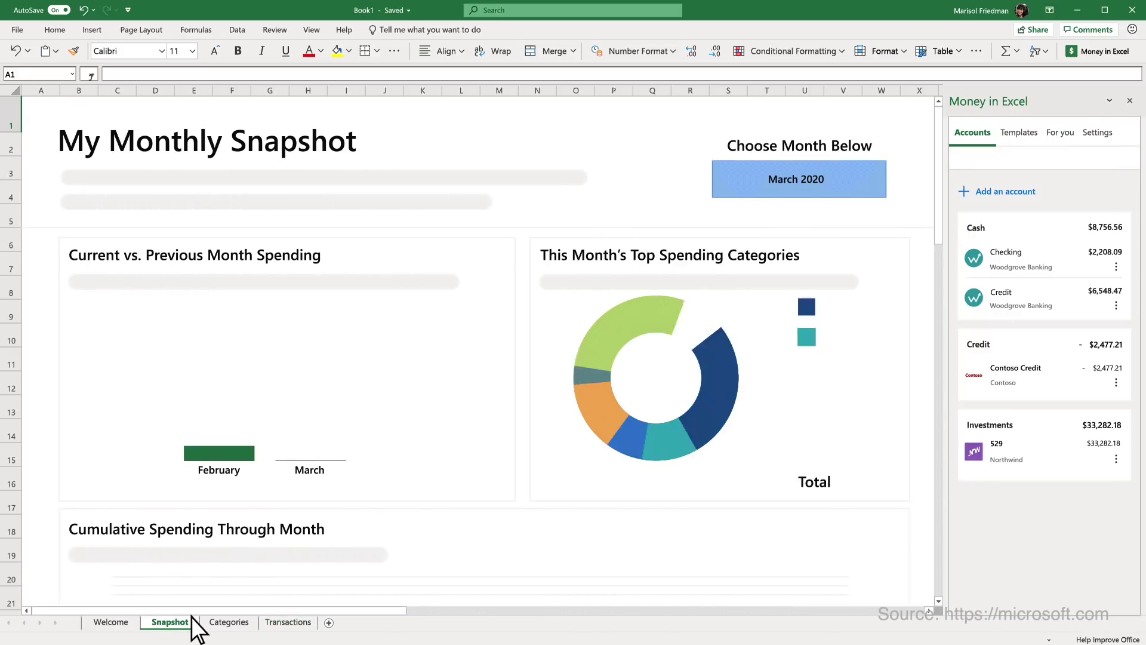
{"action": "left_click", "coordinate": [883, 192]}
{"action": "left_click", "coordinate": [895, 188]}
{"action": "left_click", "coordinate": [894, 214]}
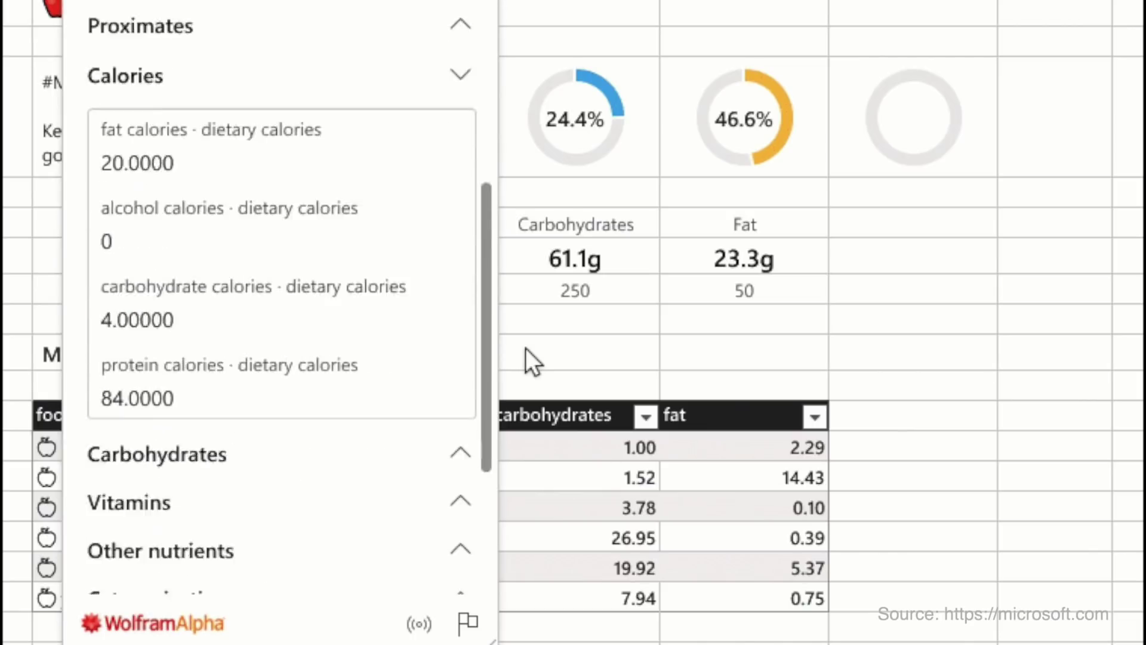
- Close the food card and enter '2 pancakes' in the row below yogurt
{"action": "key", "text": "Escape"}
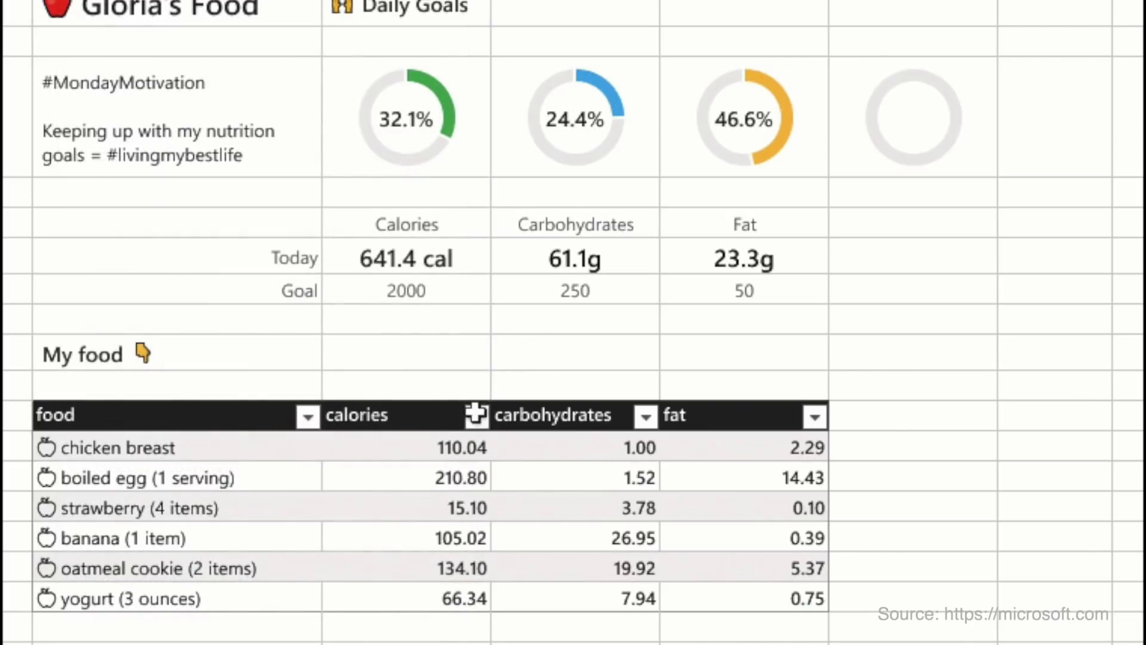
{"action": "left_click", "coordinate": [259, 626]}
{"action": "type", "text": "2 p"}
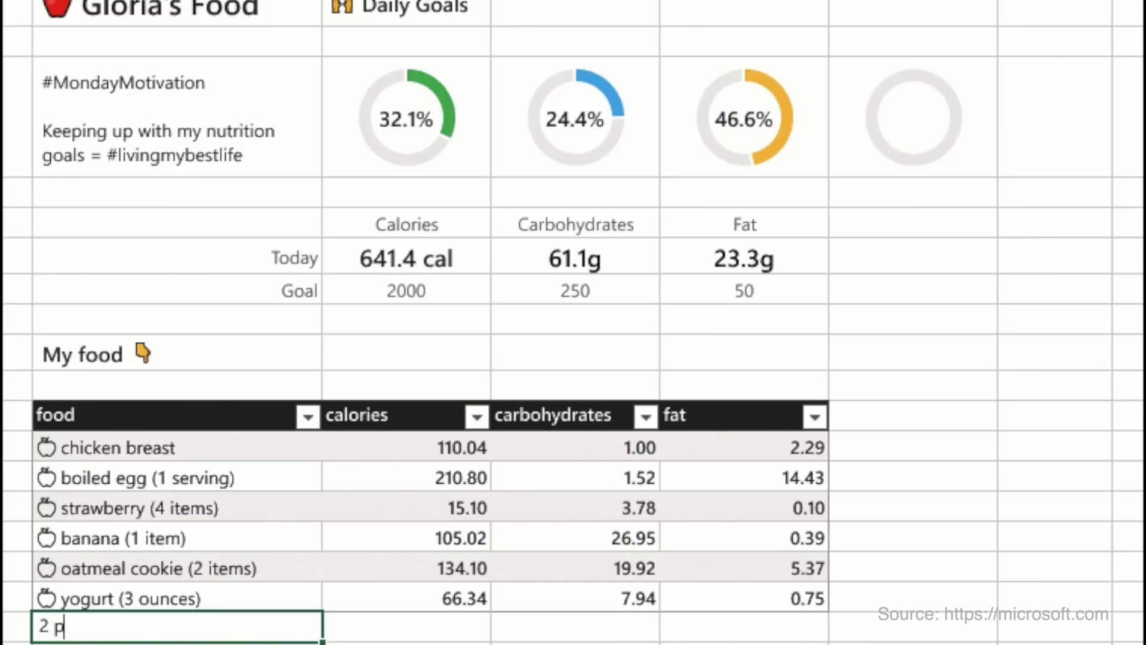
{"action": "type", "text": "ancakes"}
{"action": "key", "text": "Return"}
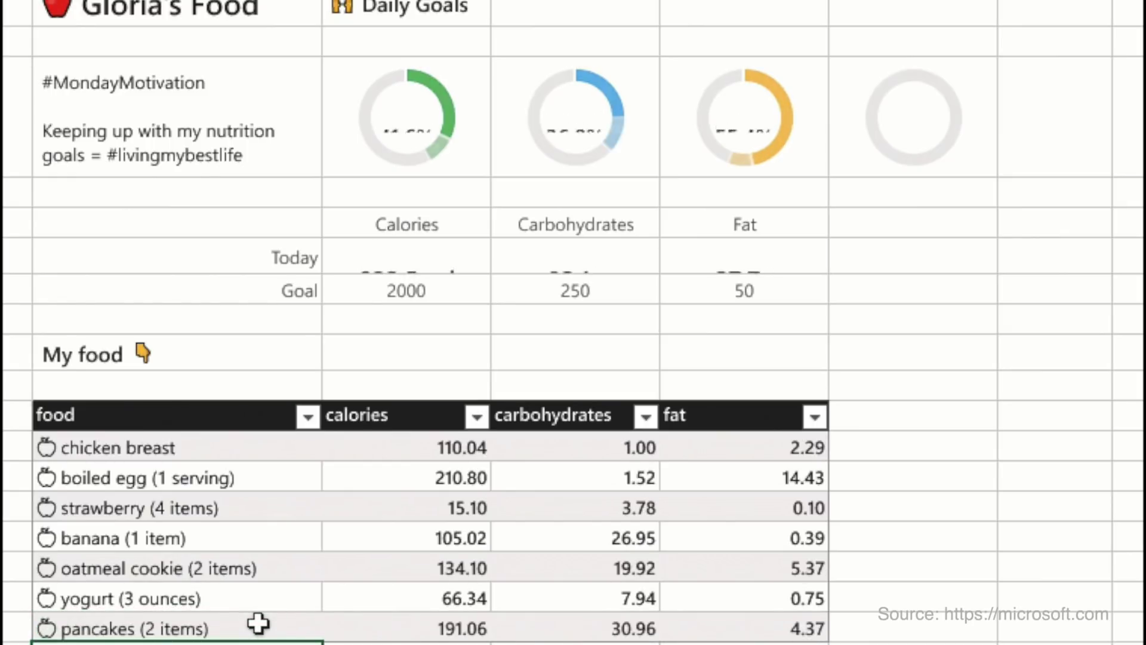
- Add a vitamin C column to the food table
{"action": "left_click", "coordinate": [747, 448]}
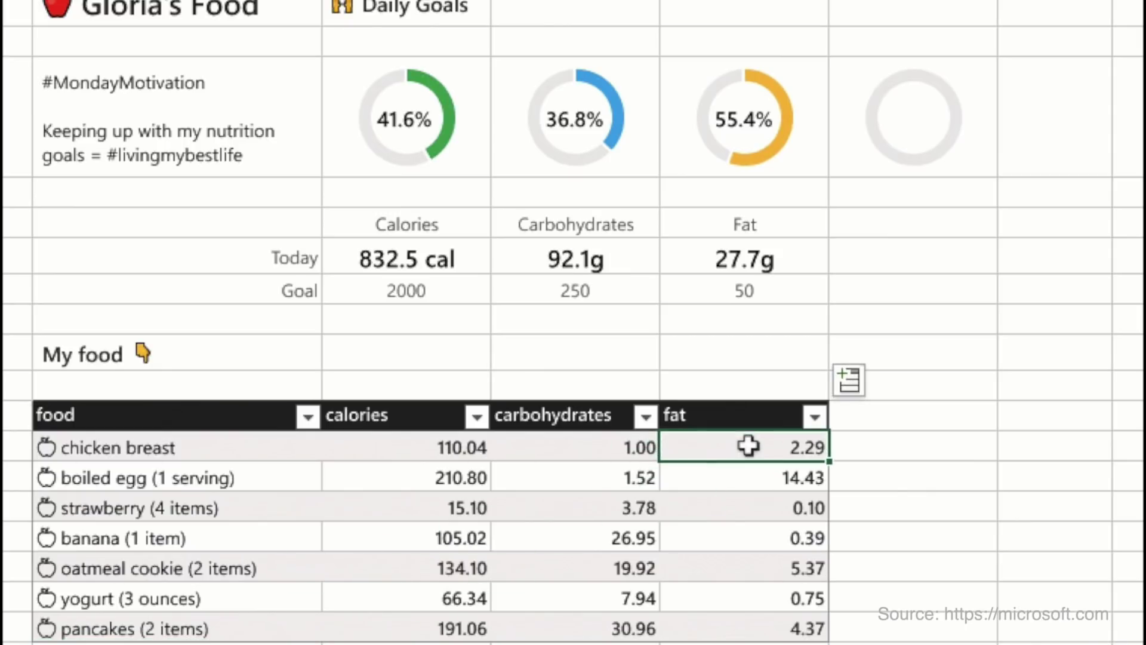
{"action": "left_click", "coordinate": [850, 382]}
{"action": "scroll", "coordinate": [794, 358], "scroll_direction": "down", "scroll_amount": 5}
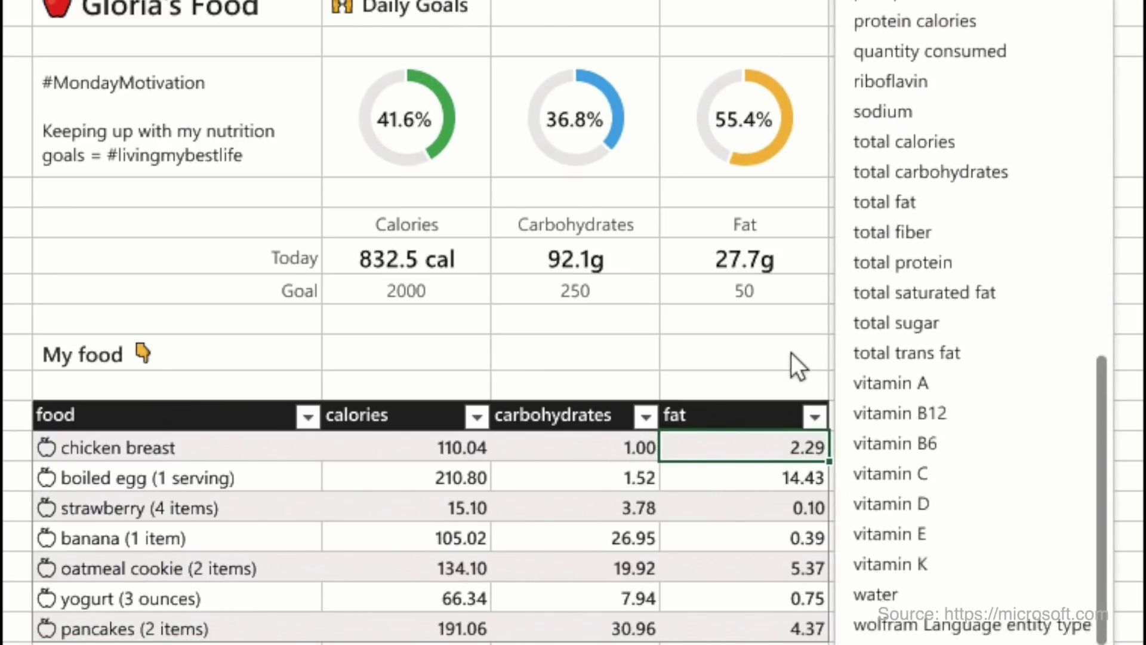
{"action": "left_click", "coordinate": [891, 460]}
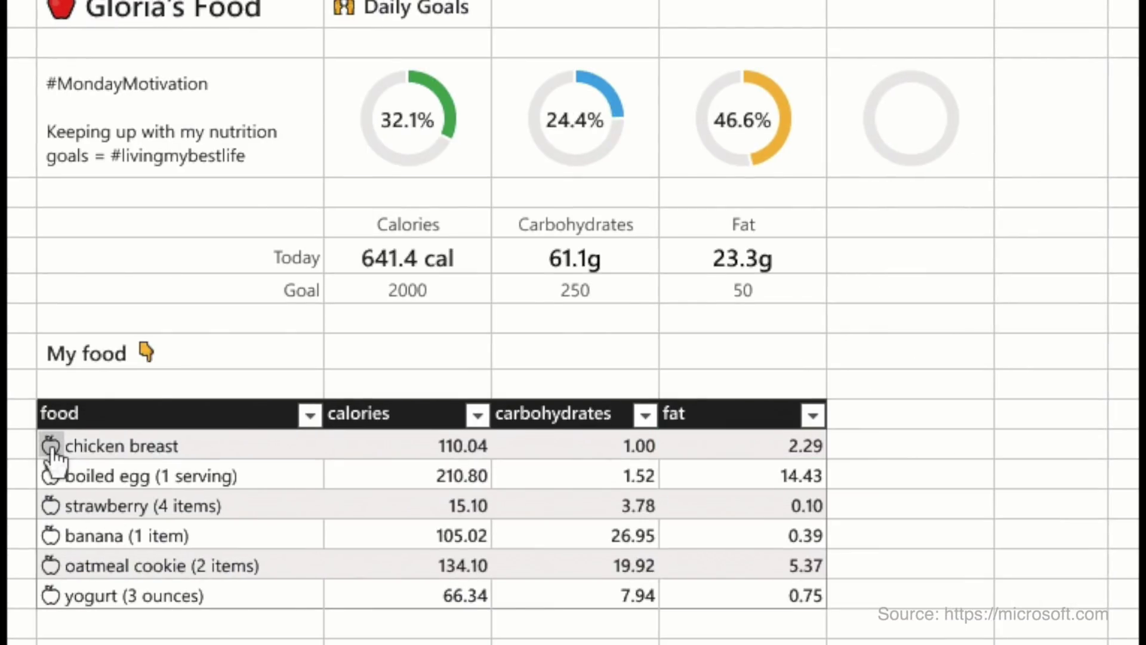
- View chicken breast's data card with the Calories breakdown expanded, then close it
{"action": "left_click", "coordinate": [52, 448]}
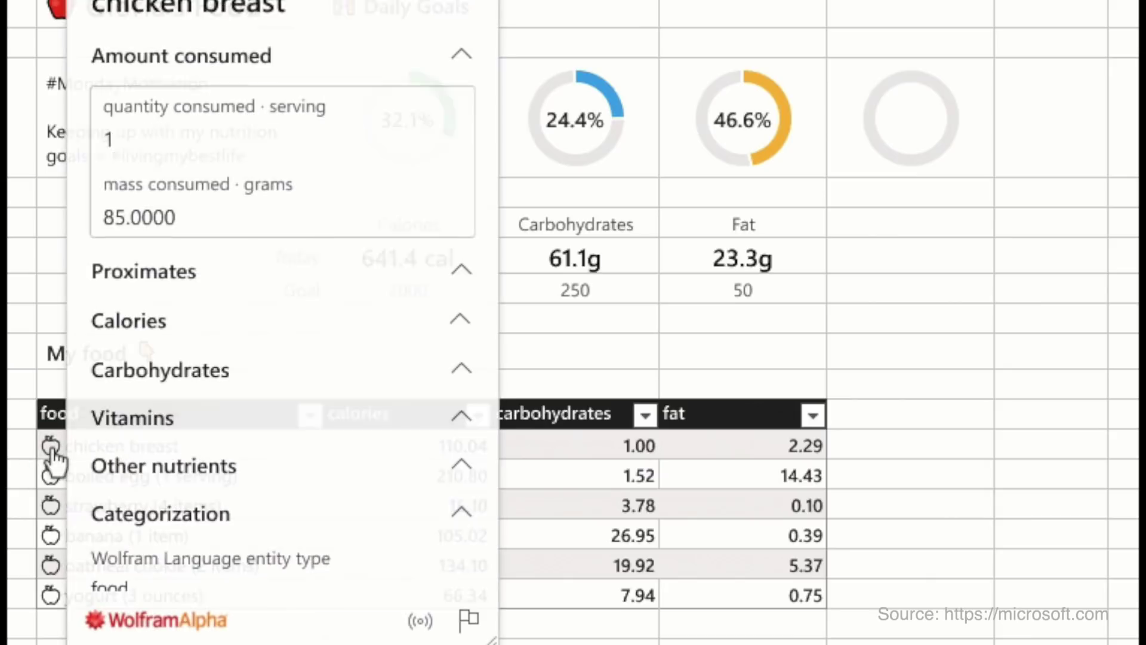
{"action": "left_click", "coordinate": [197, 320]}
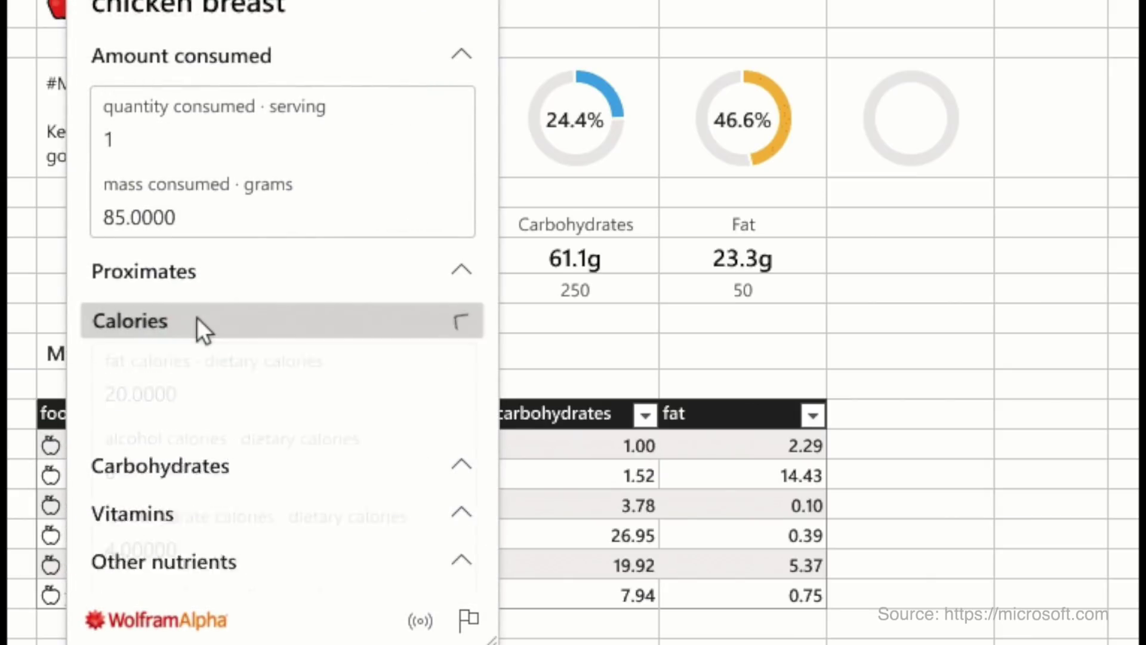
{"action": "left_click", "coordinate": [526, 349]}
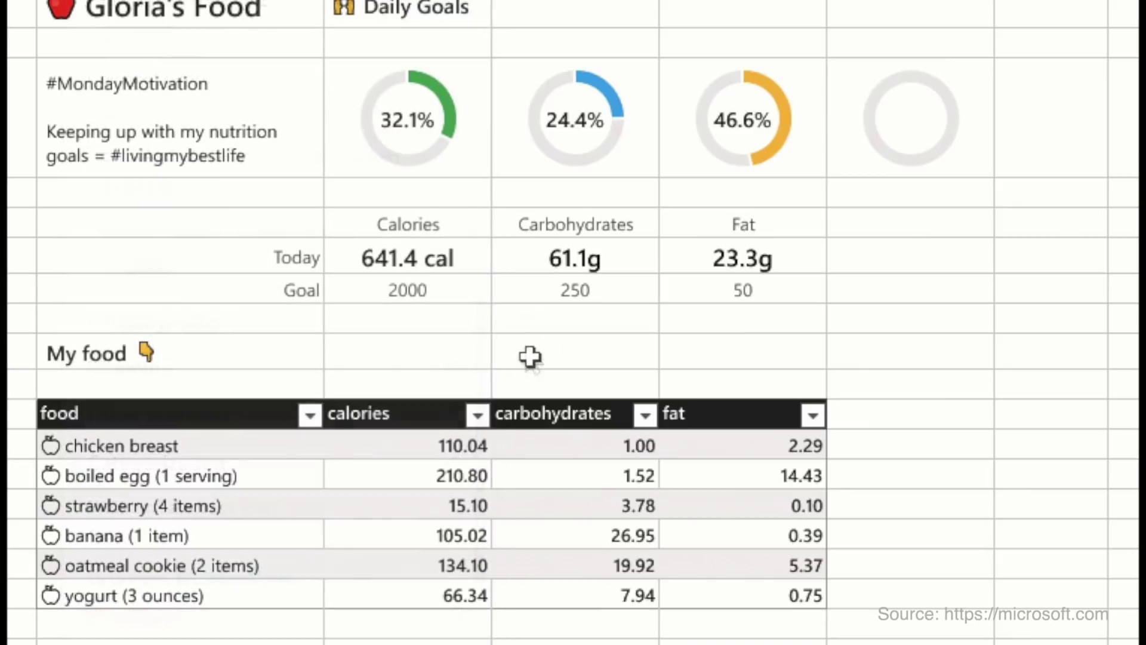
- Log '2 pancakes' in the empty row below yogurt
{"action": "left_click", "coordinate": [261, 623]}
{"action": "type", "text": "2 pan"}
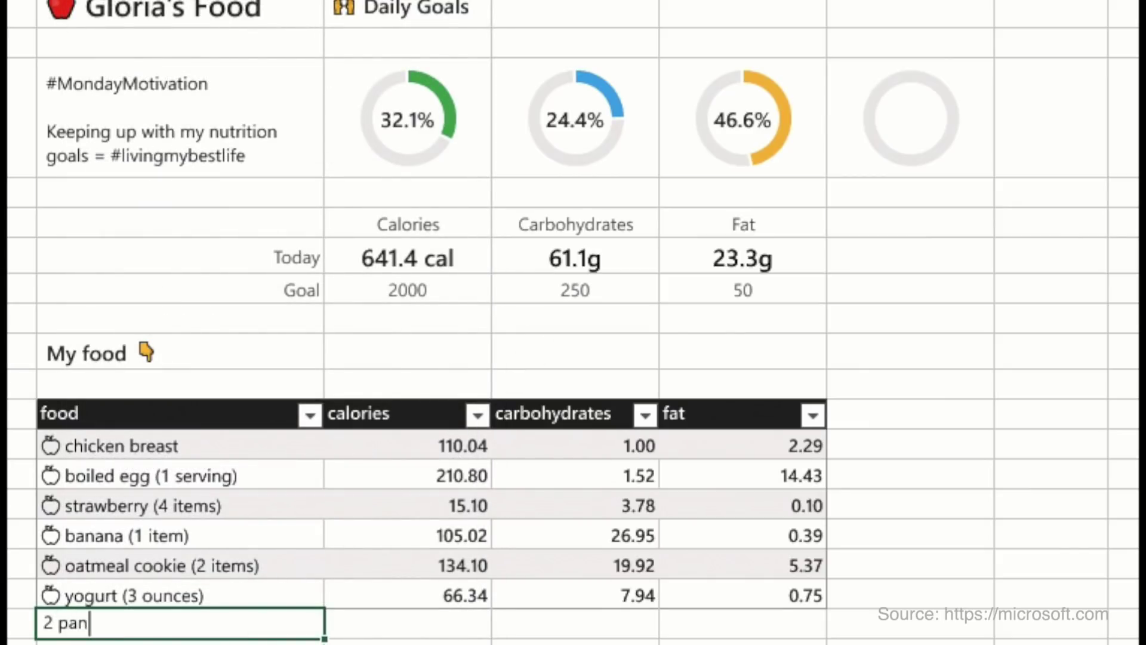
{"action": "type", "text": "cakes"}
{"action": "key", "text": "Return"}
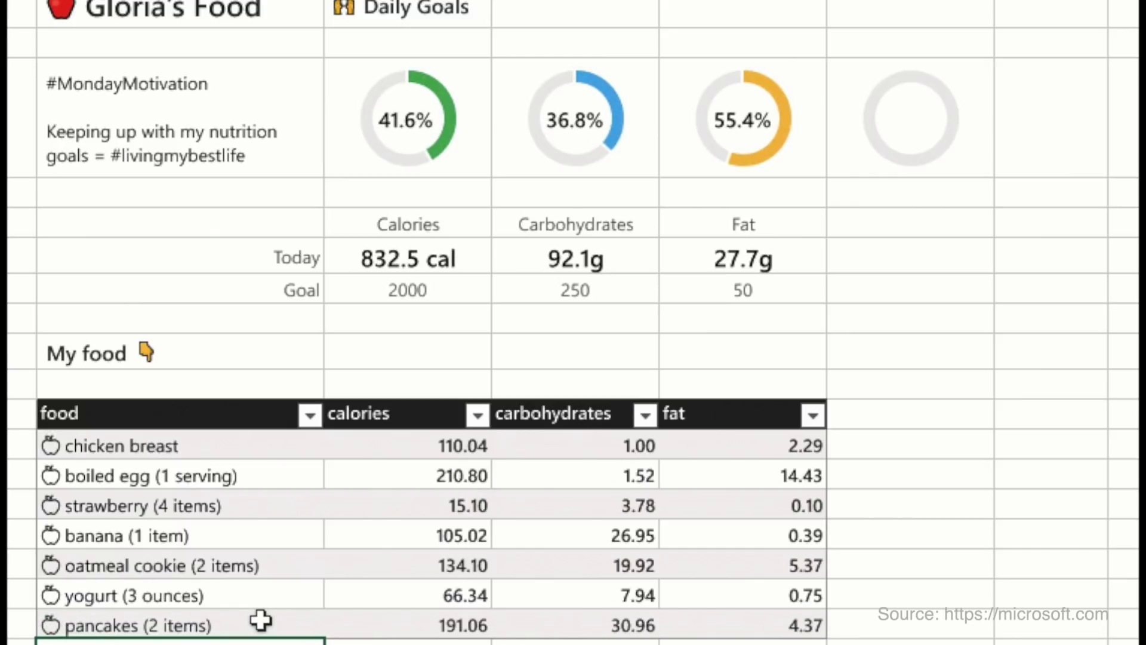
- Insert a vitamin C column into the food table
{"action": "left_click", "coordinate": [746, 444]}
{"action": "left_click", "coordinate": [846, 378]}
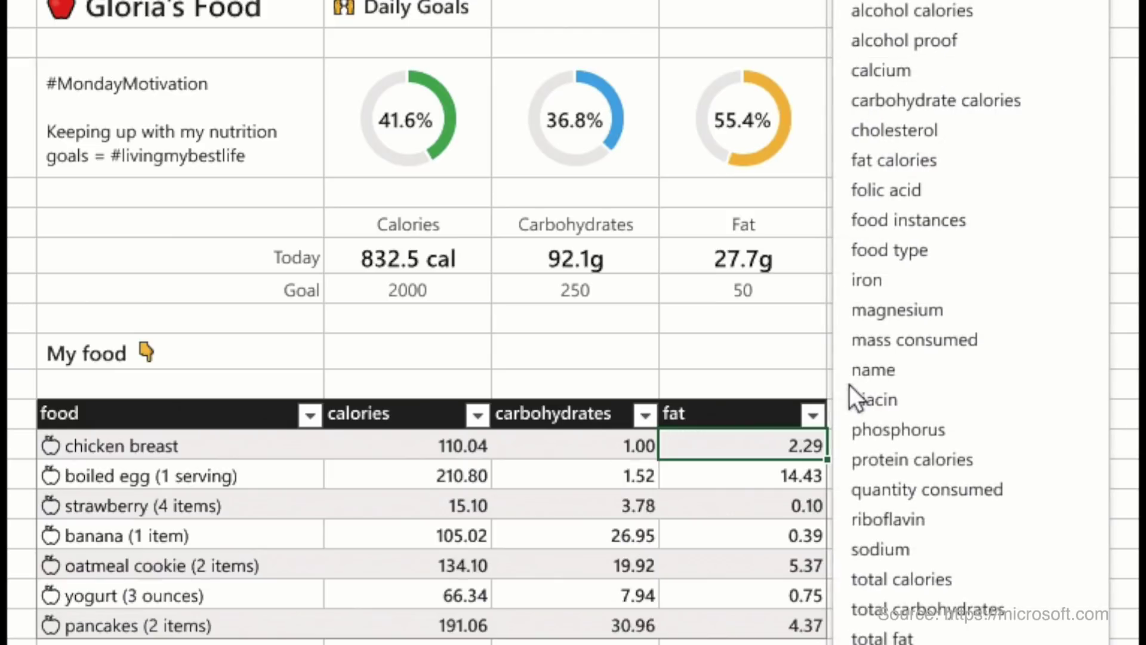
{"action": "scroll", "coordinate": [794, 355], "scroll_direction": "down", "scroll_amount": 5}
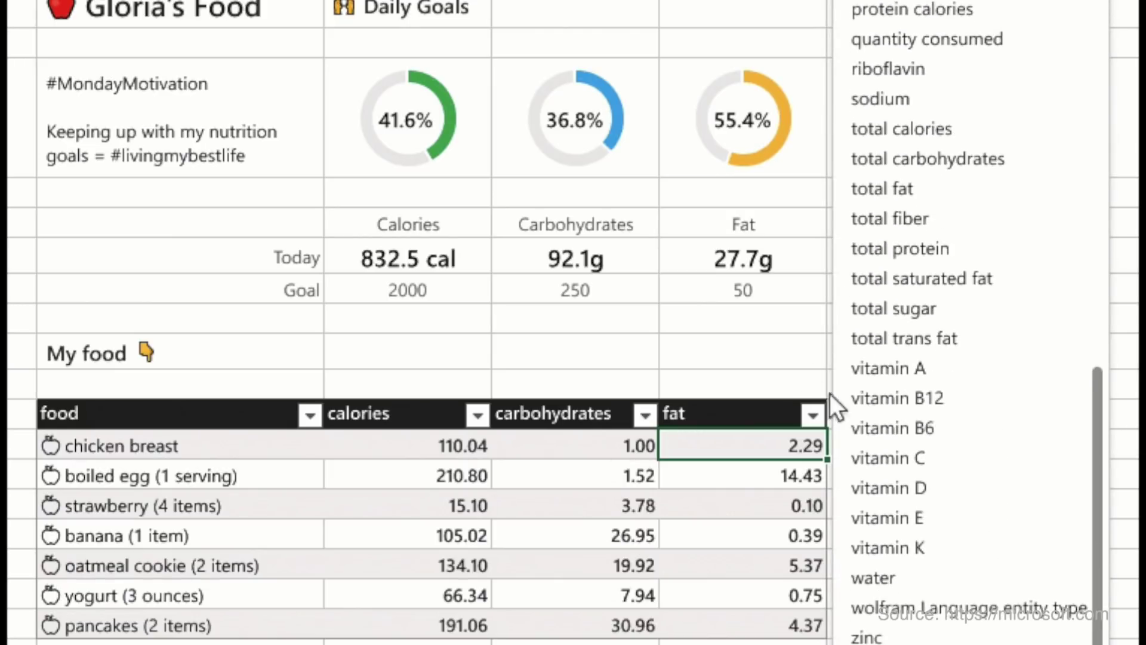
{"action": "left_click", "coordinate": [889, 457]}
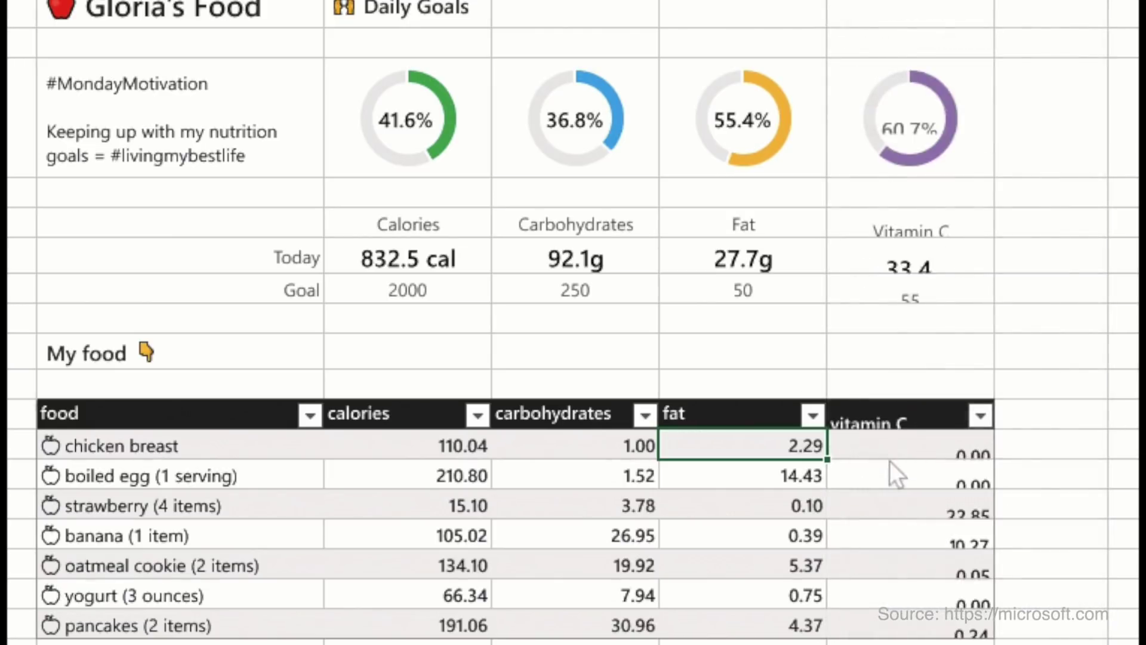